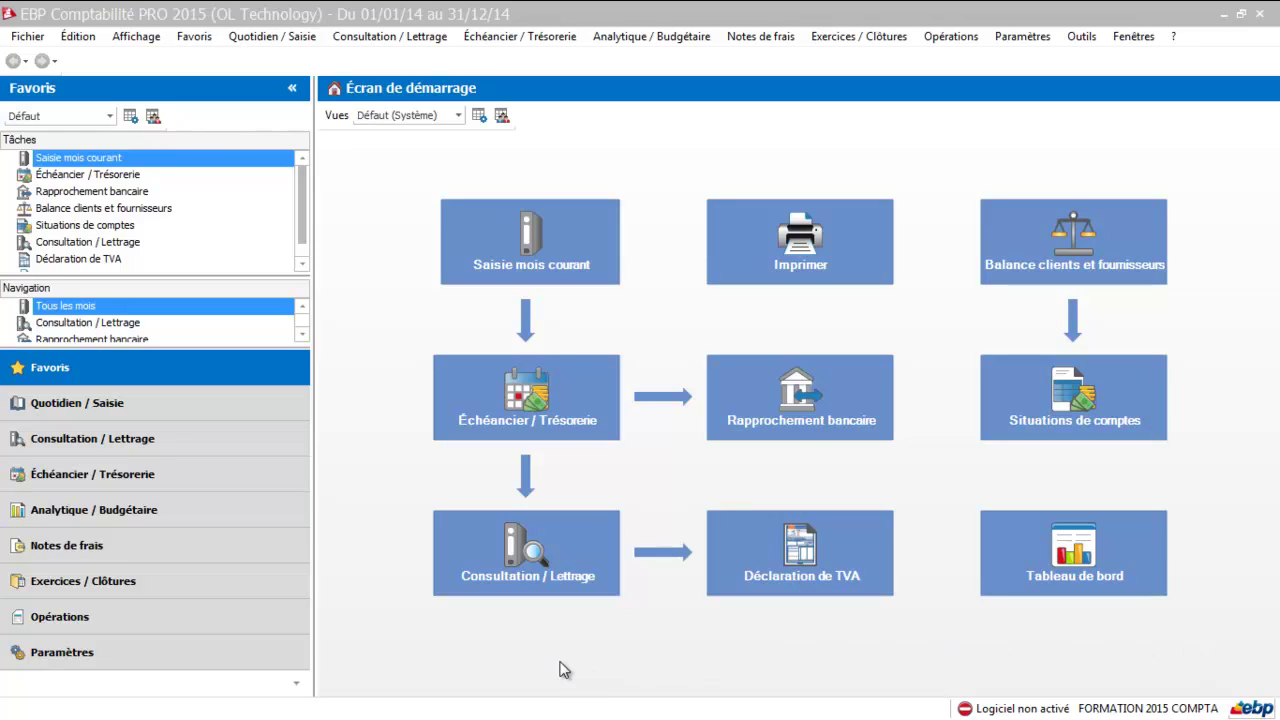
Step: Open the company chart of accounts and examine its account classes from Capitaux through to Produits
click(96, 652)
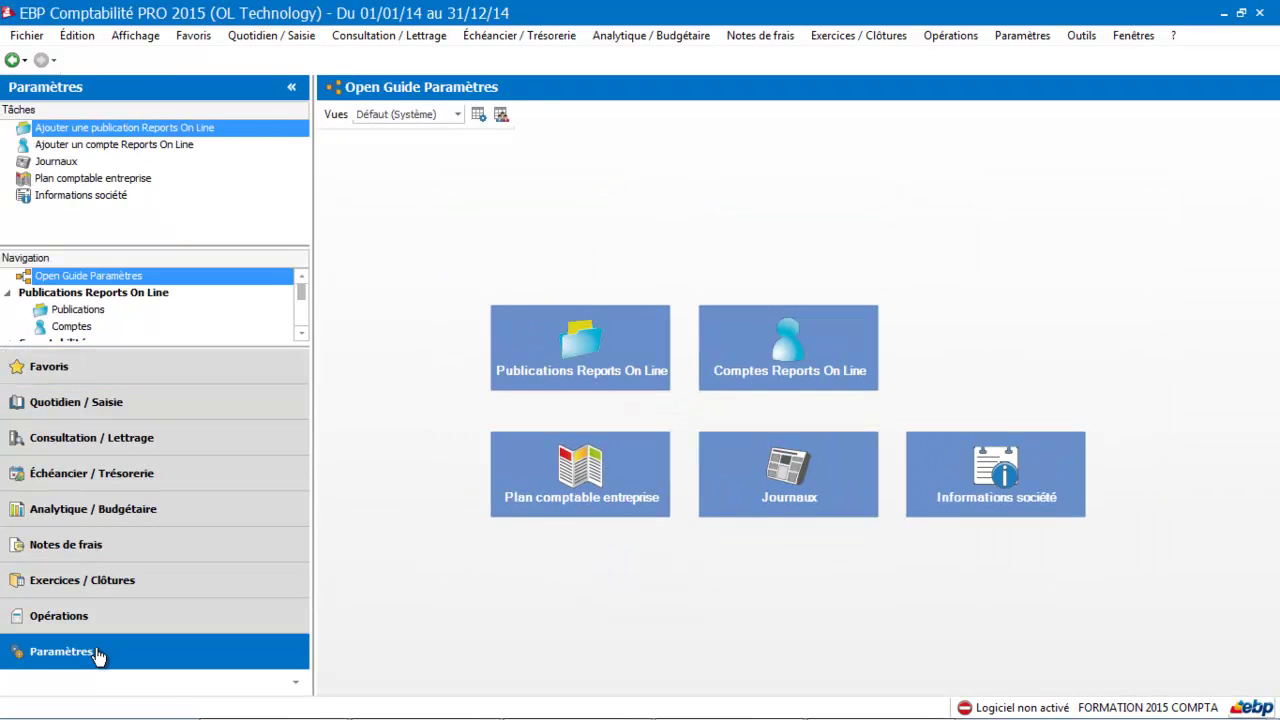
click(601, 484)
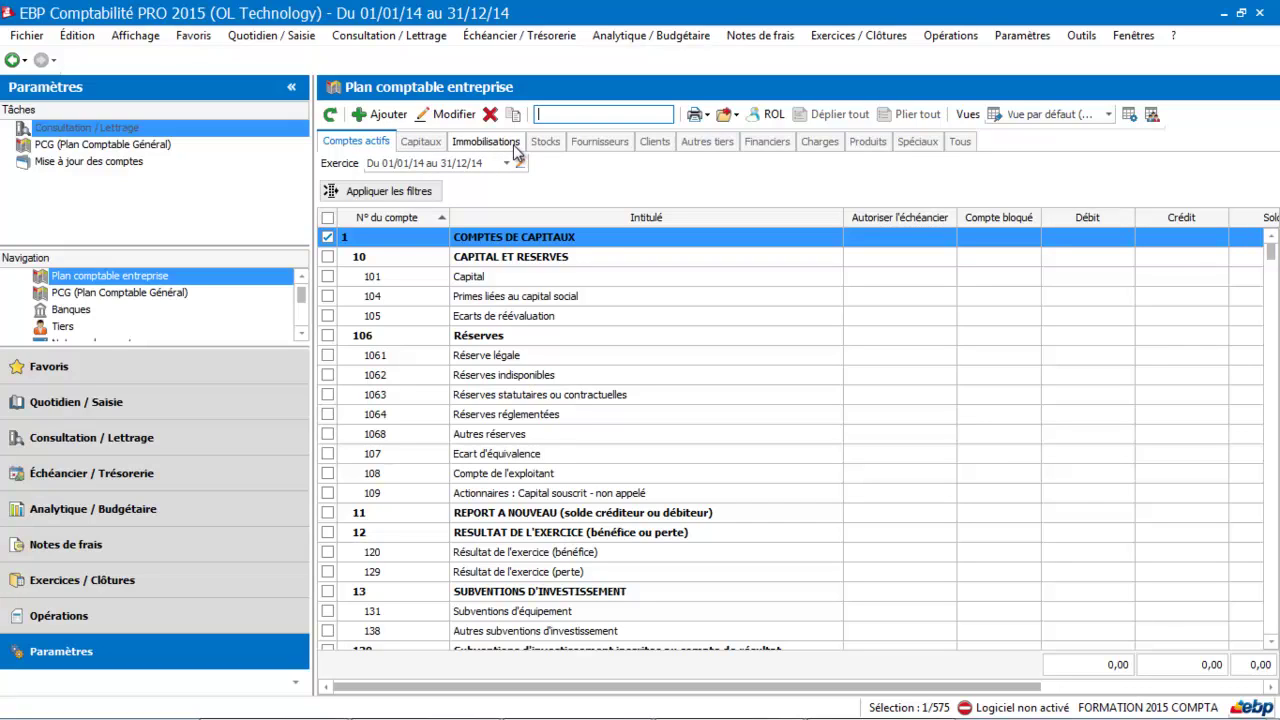
click(430, 145)
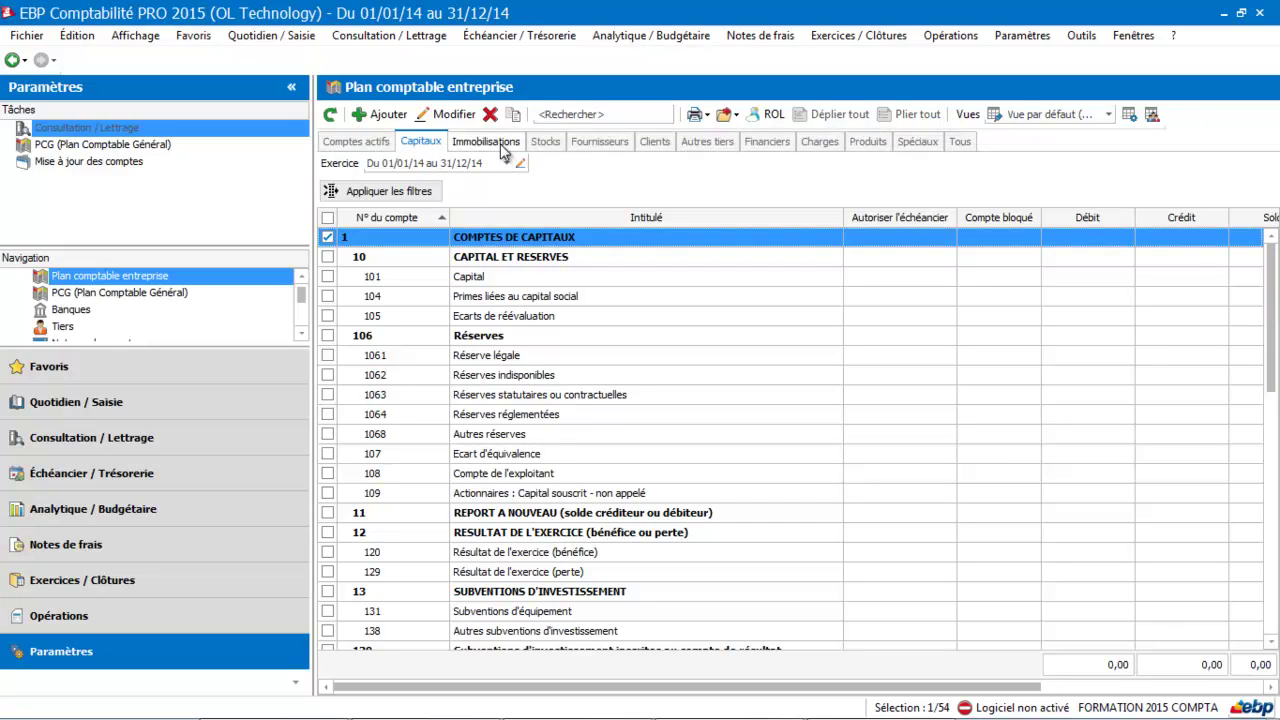
click(506, 146)
click(546, 146)
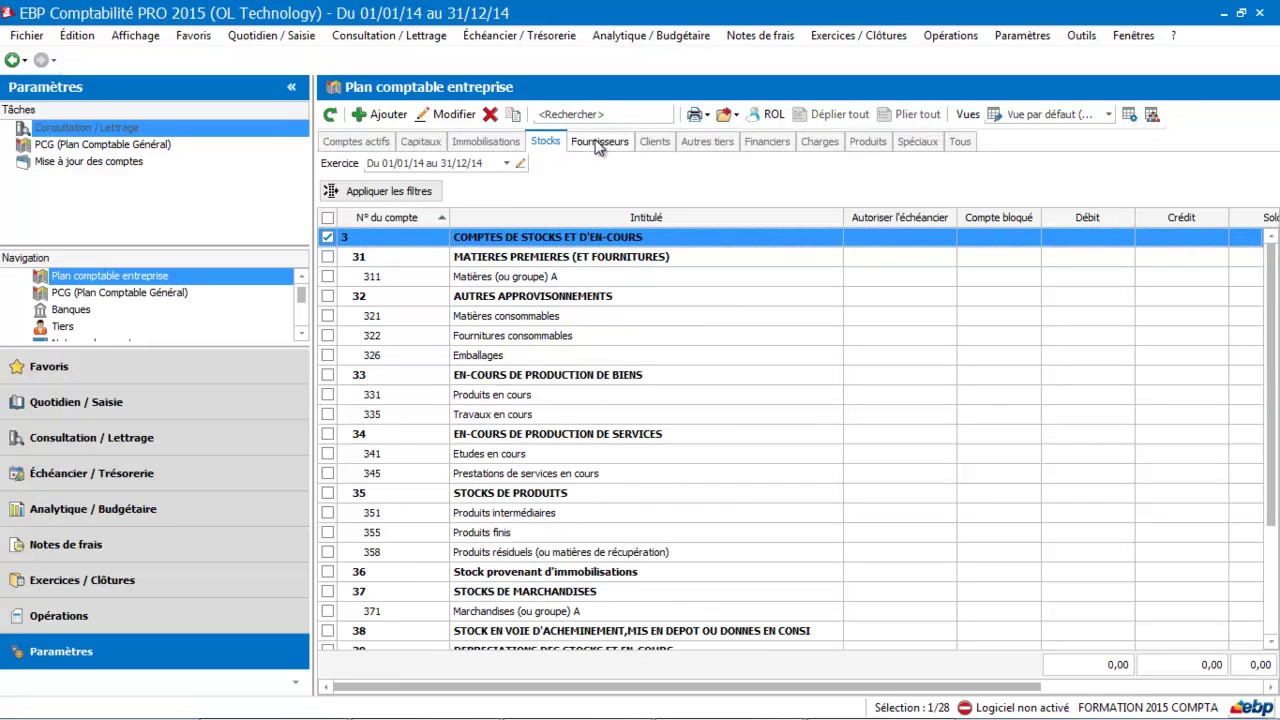
click(600, 146)
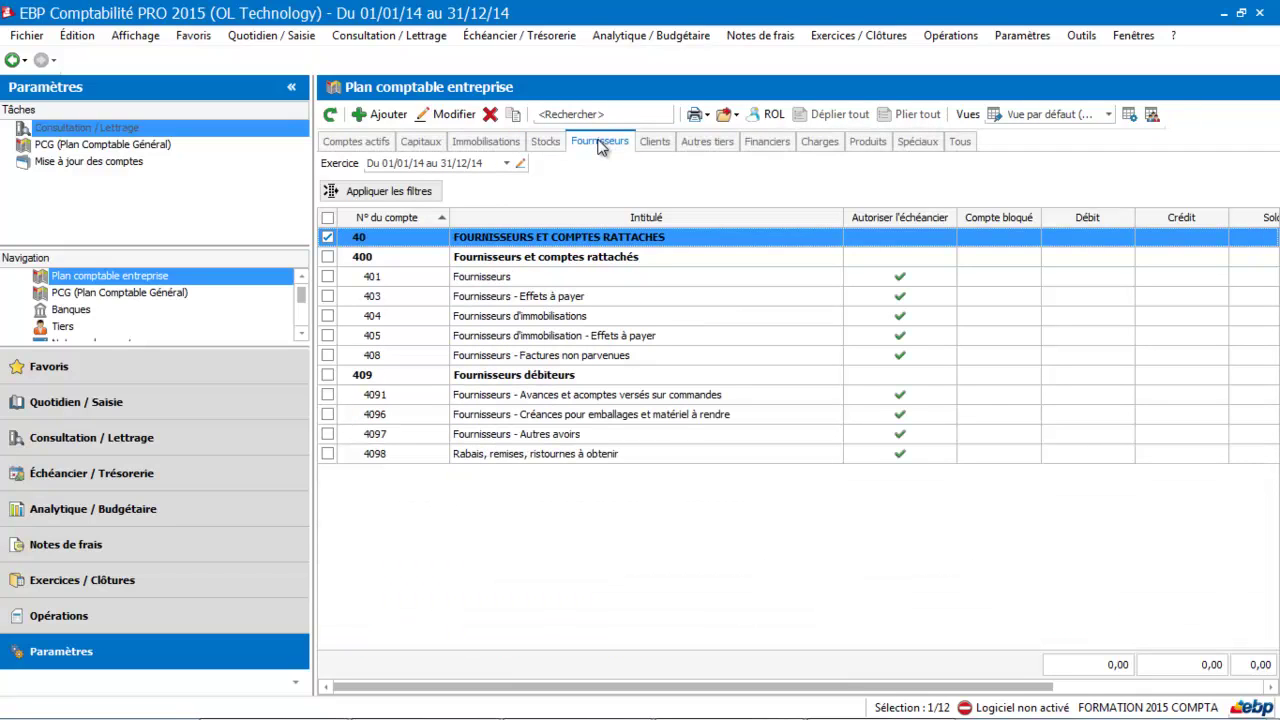
click(646, 146)
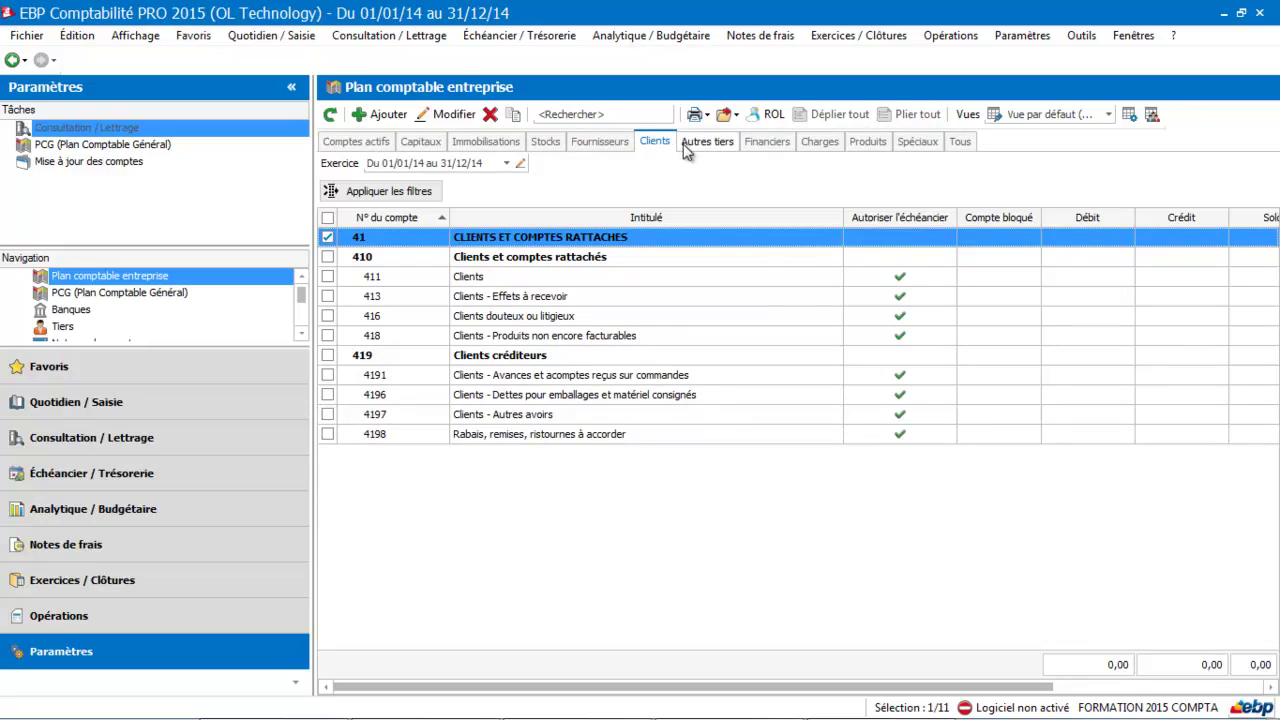
click(700, 146)
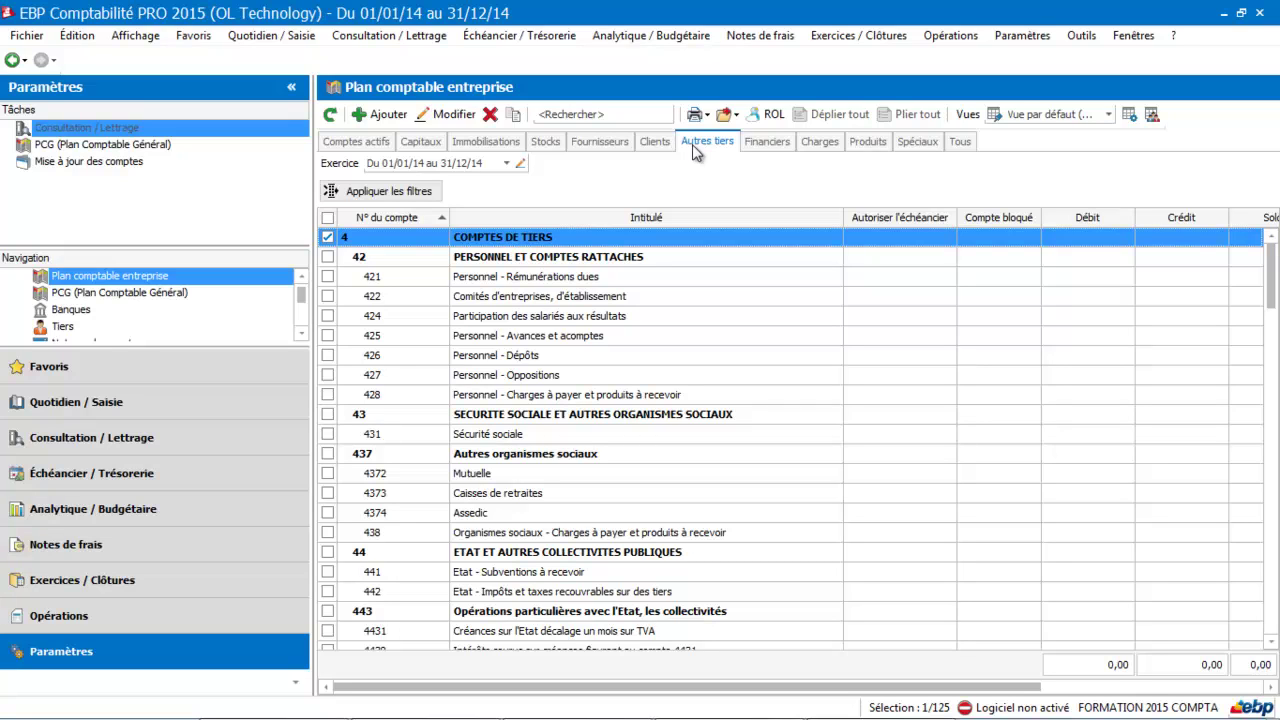
click(762, 146)
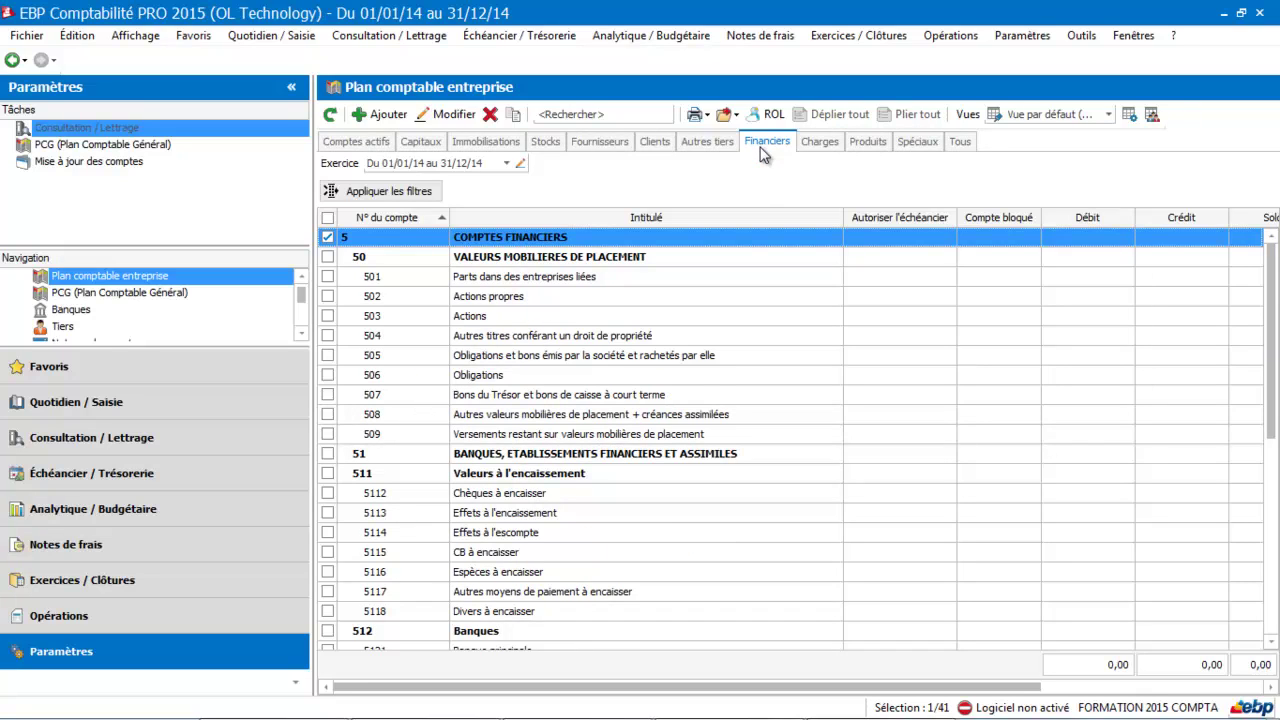
click(810, 147)
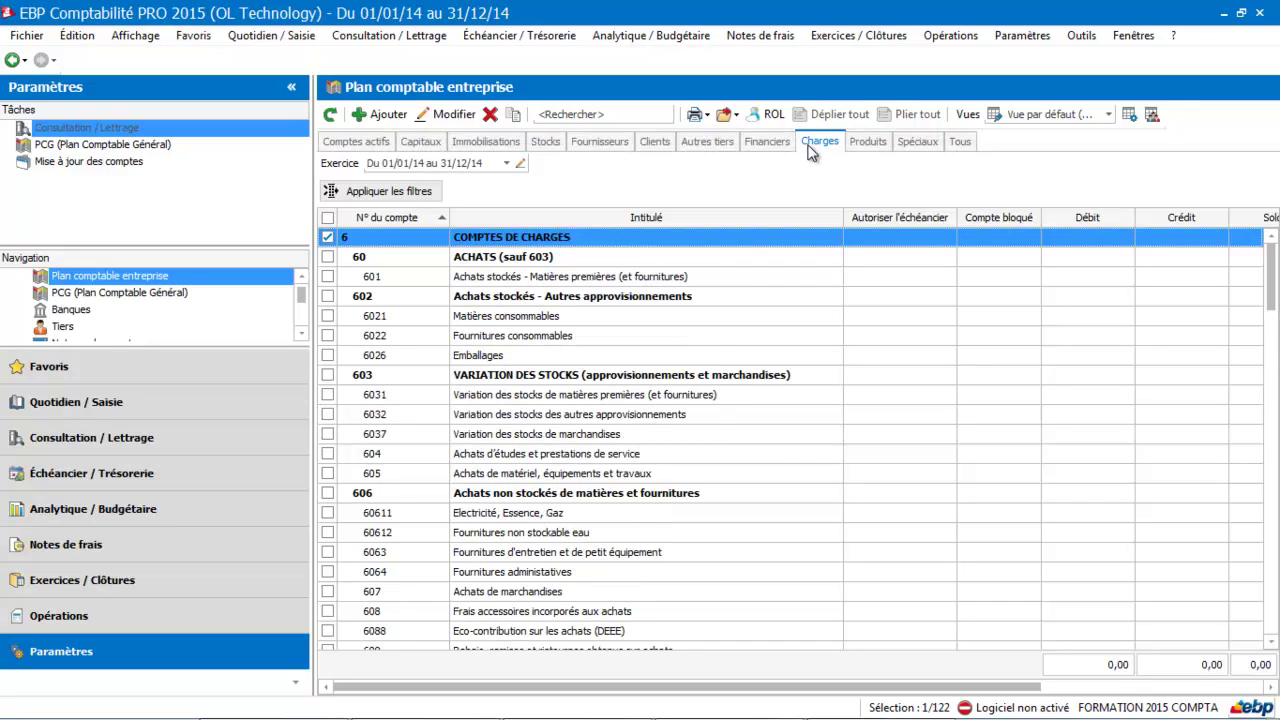
click(878, 142)
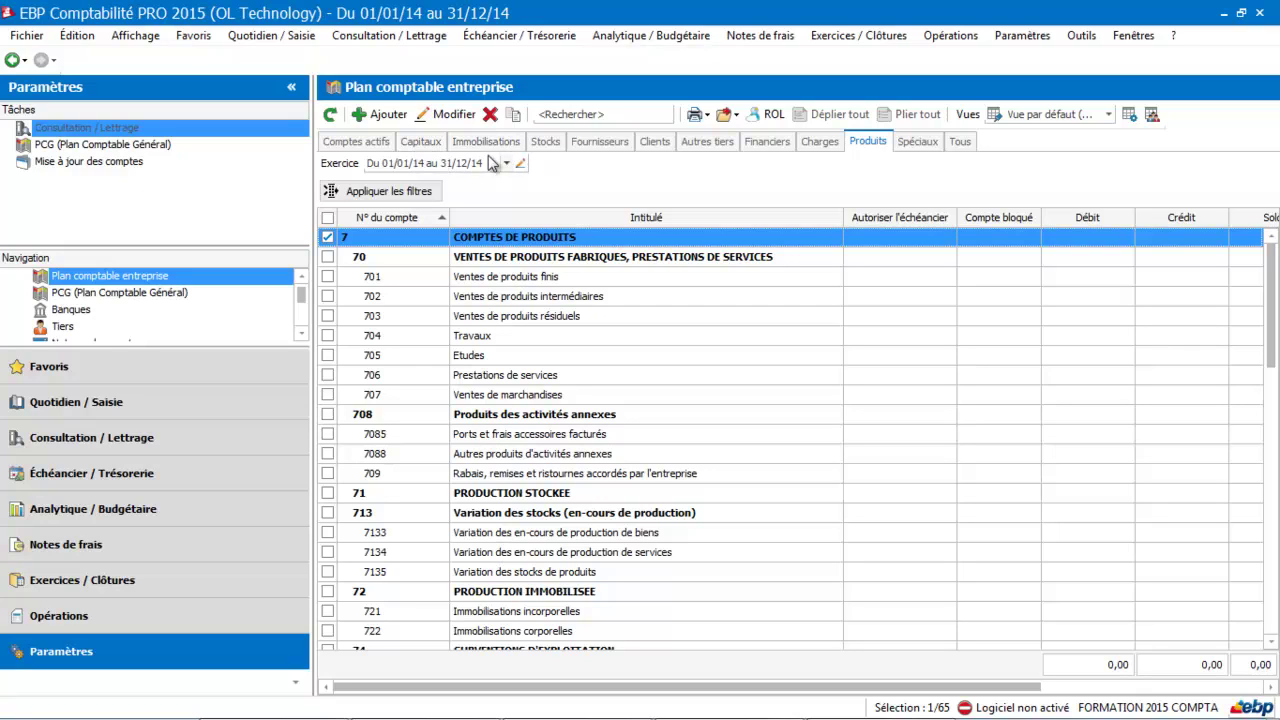
Step: Review the Capitaux, Immobilisations and Stocks accounts of the company chart once more, ending on Capitaux
click(435, 150)
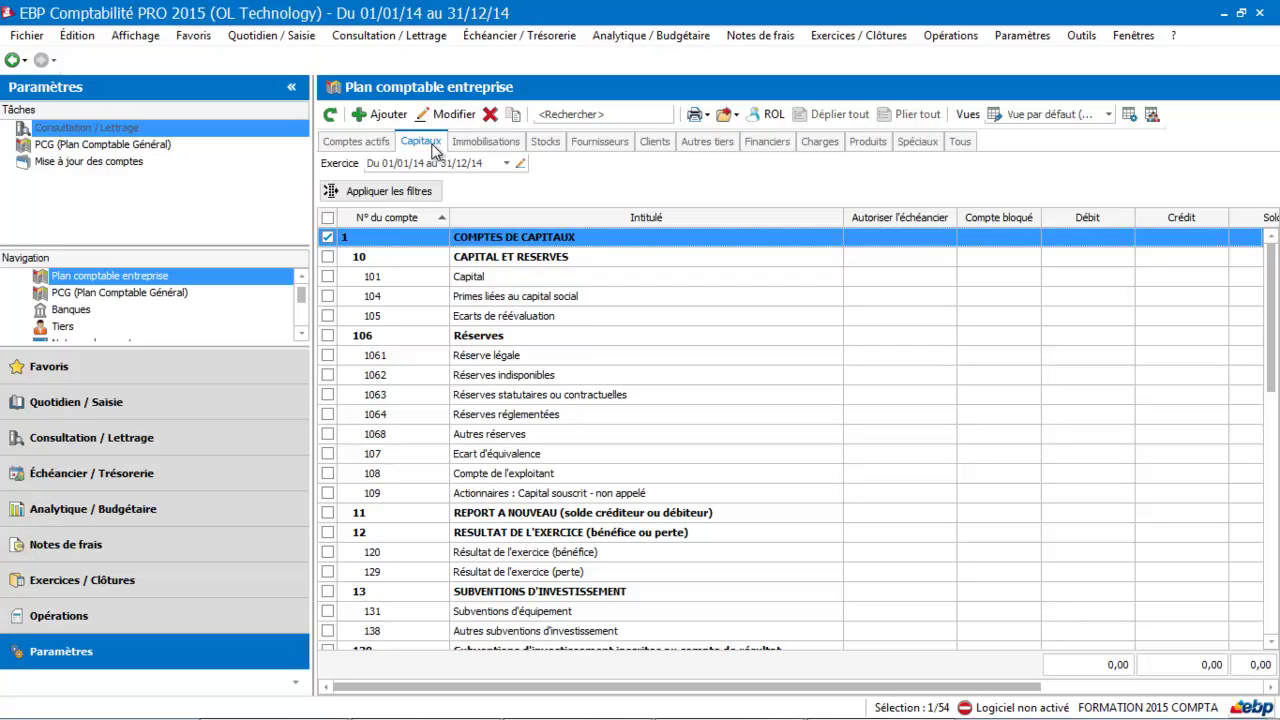
click(474, 150)
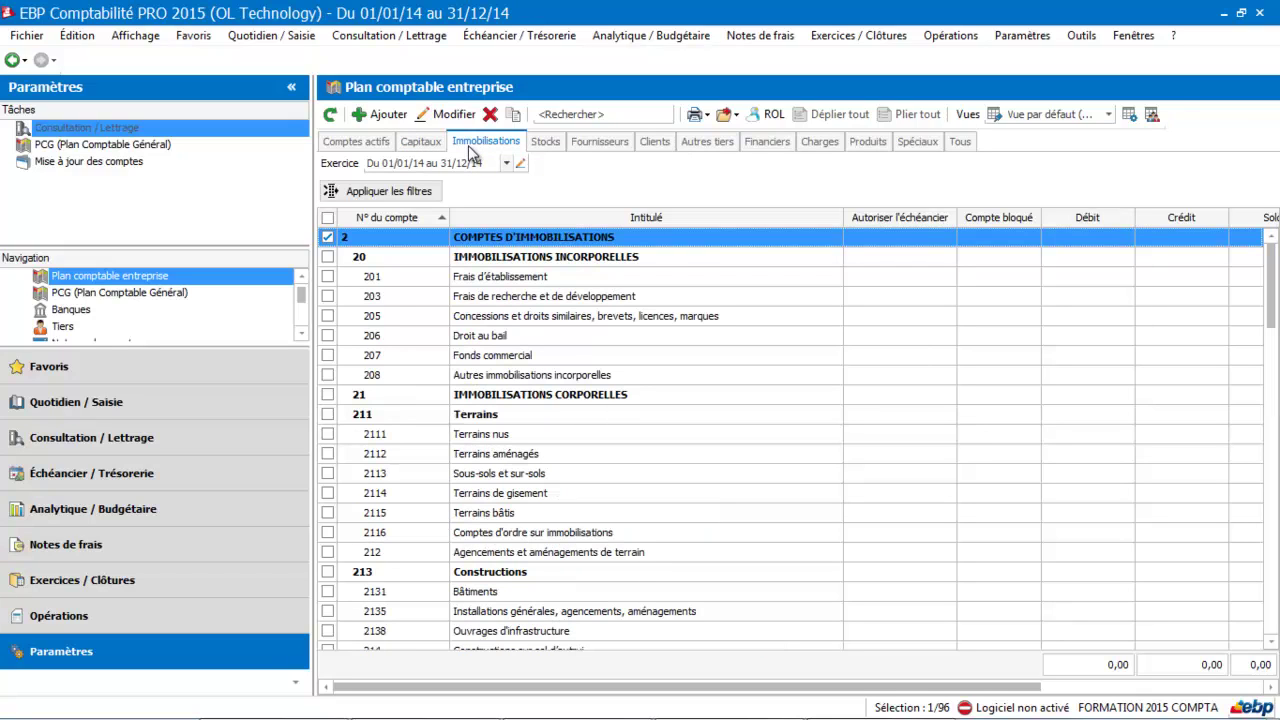
click(545, 145)
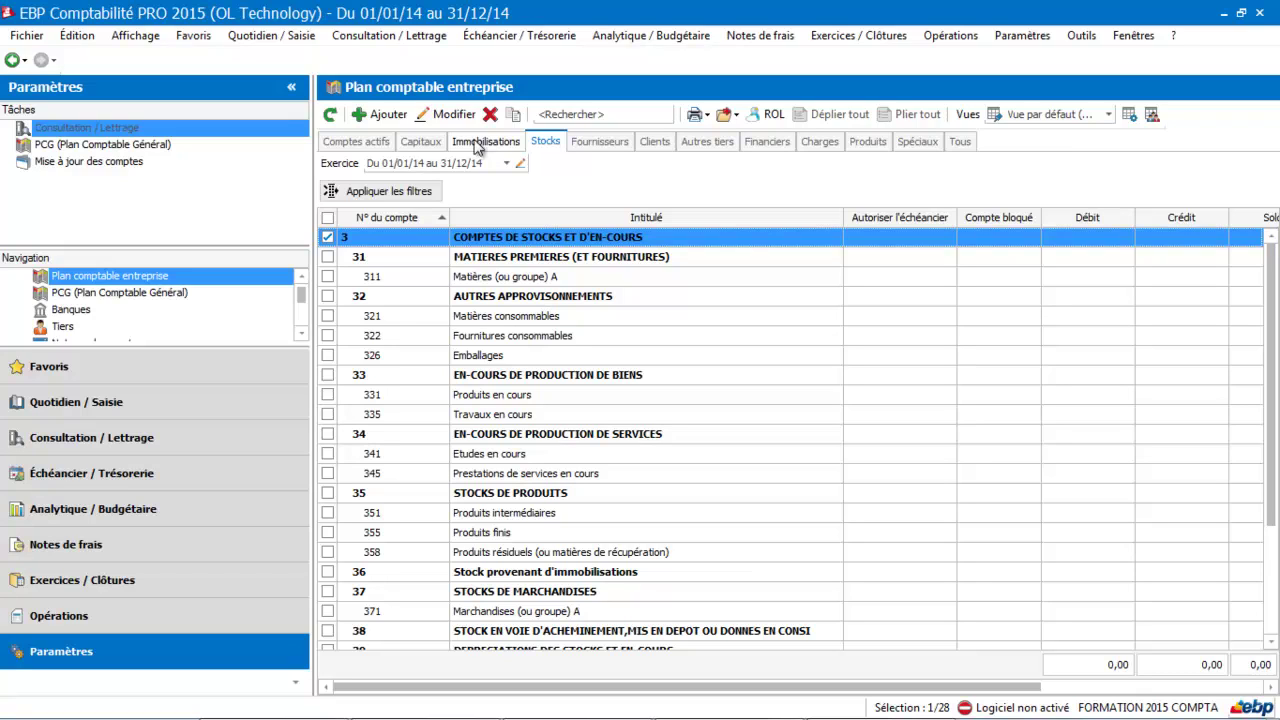
click(430, 142)
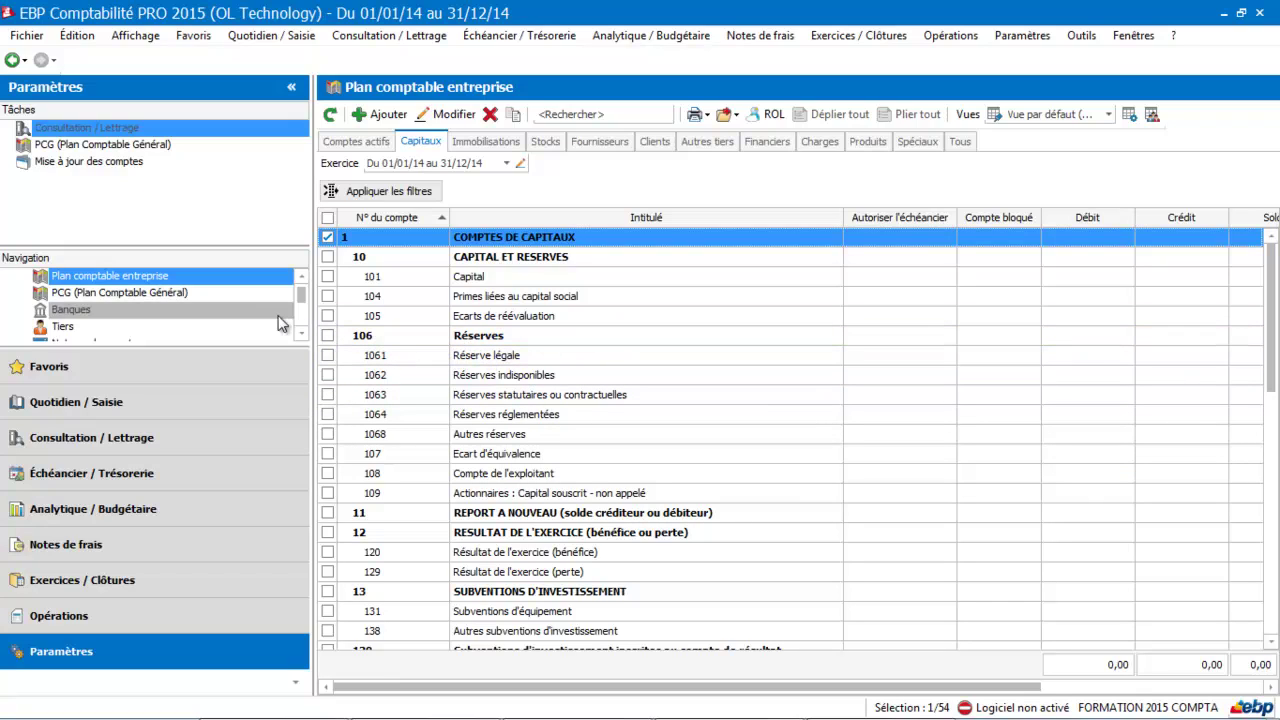
Step: Compare the general chart (PCG) with the company chart, and transfer account 1041 Primes d'émission from the PCG to the company chart
click(155, 295)
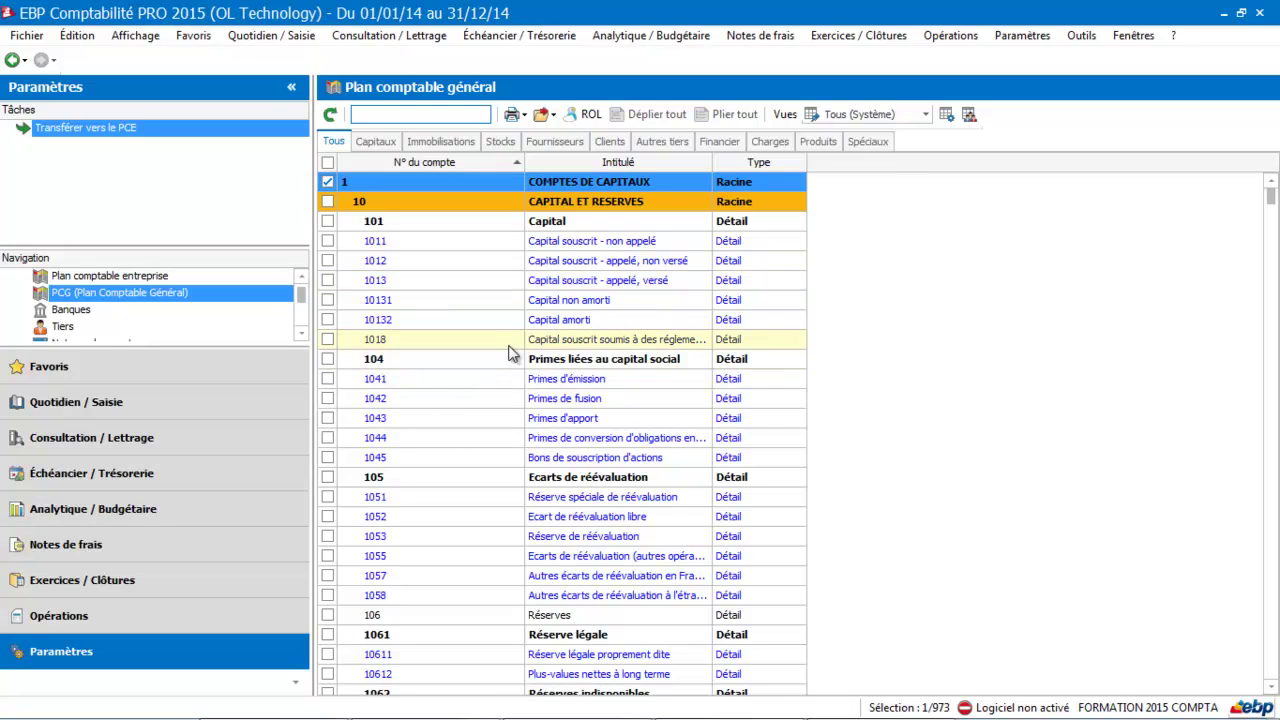
click(179, 275)
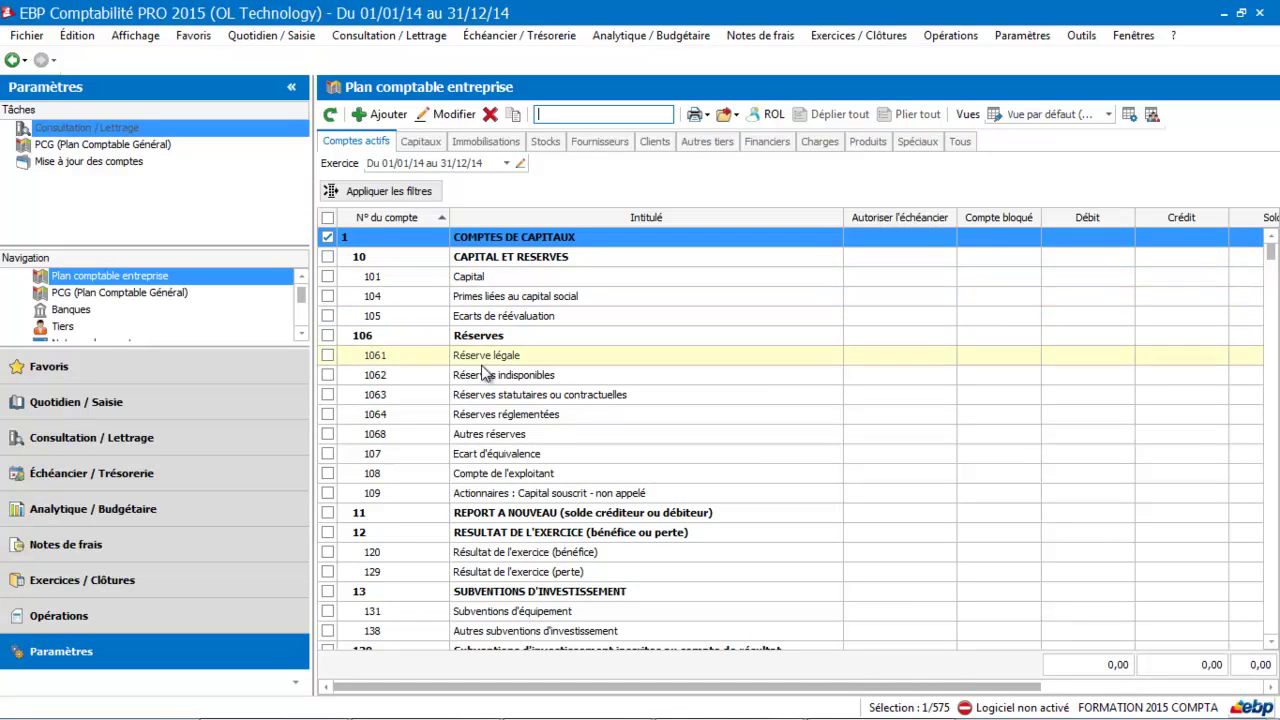
click(180, 292)
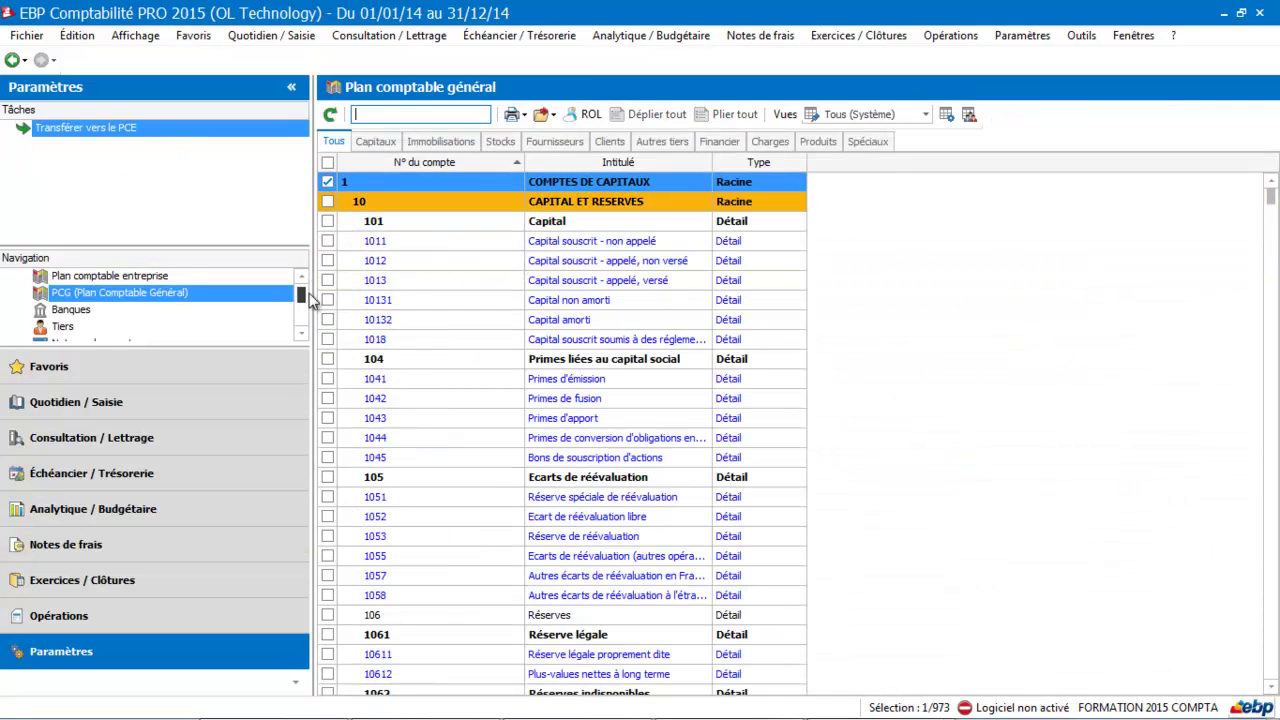
click(401, 385)
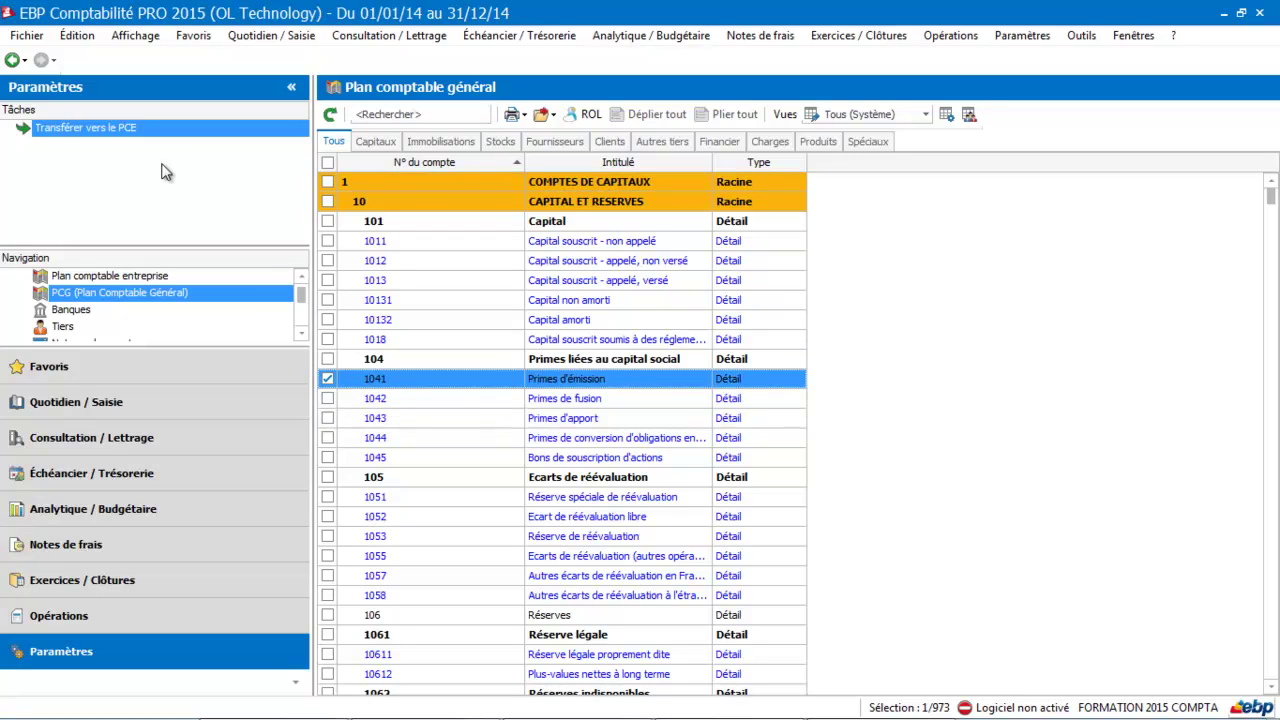
click(86, 134)
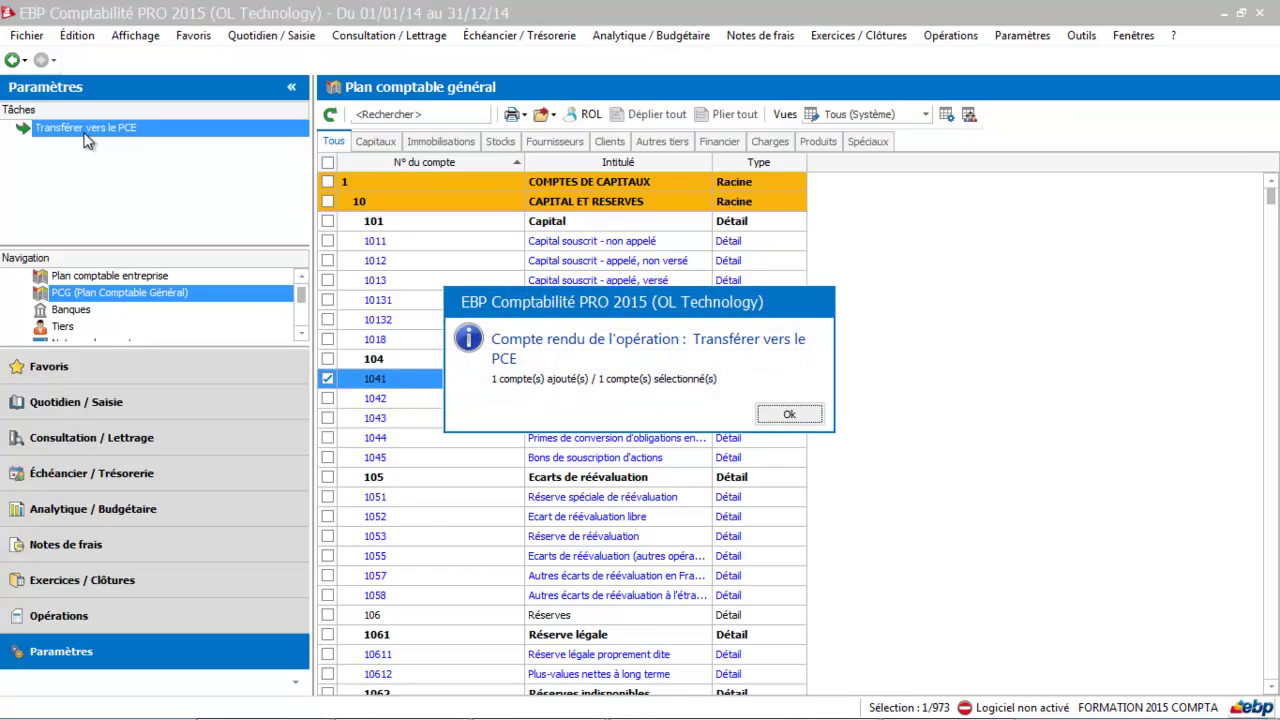
click(788, 414)
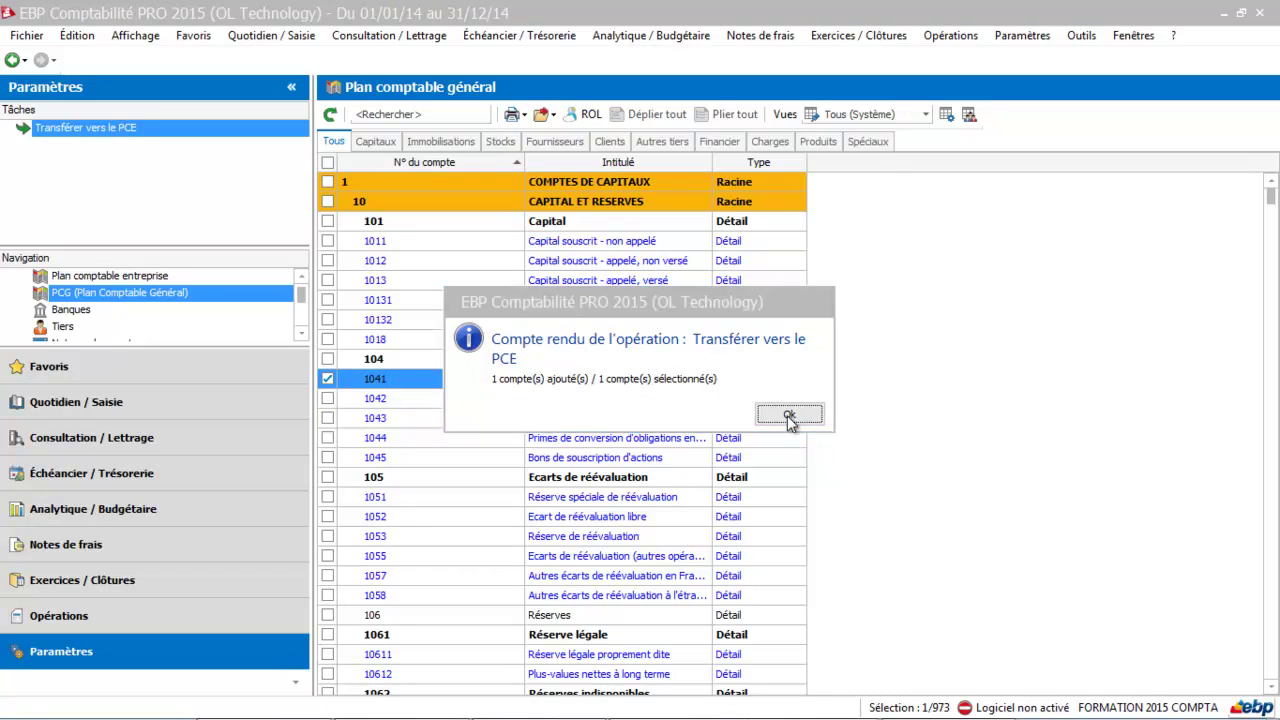
Step: Examine the record of account 1041 Primes d'émission in the company chart of accounts and close it
click(161, 278)
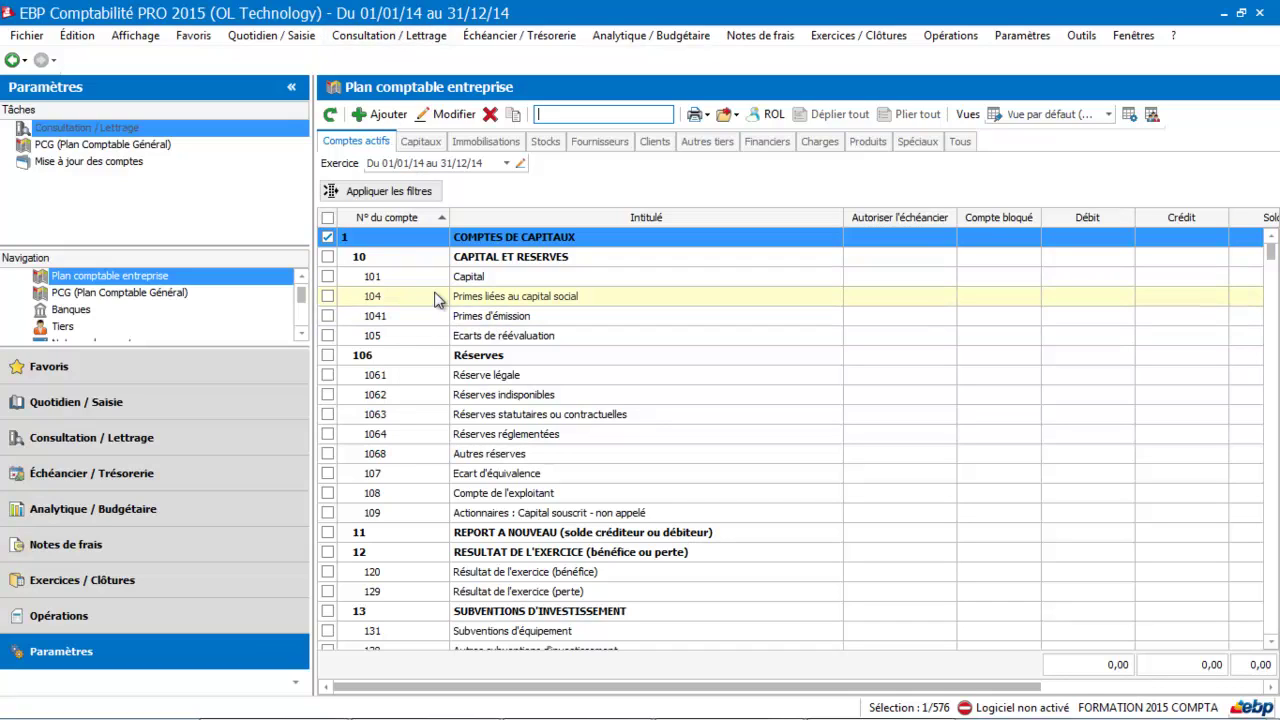
click(471, 318)
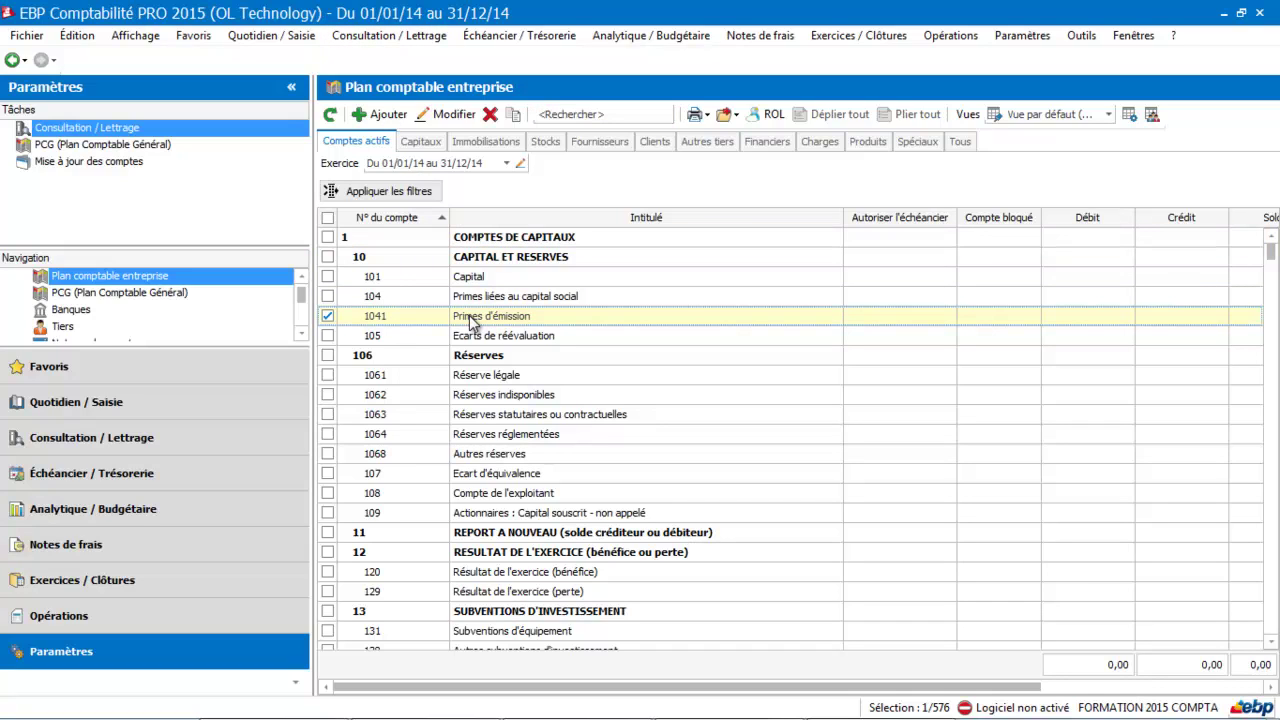
double_click(470, 318)
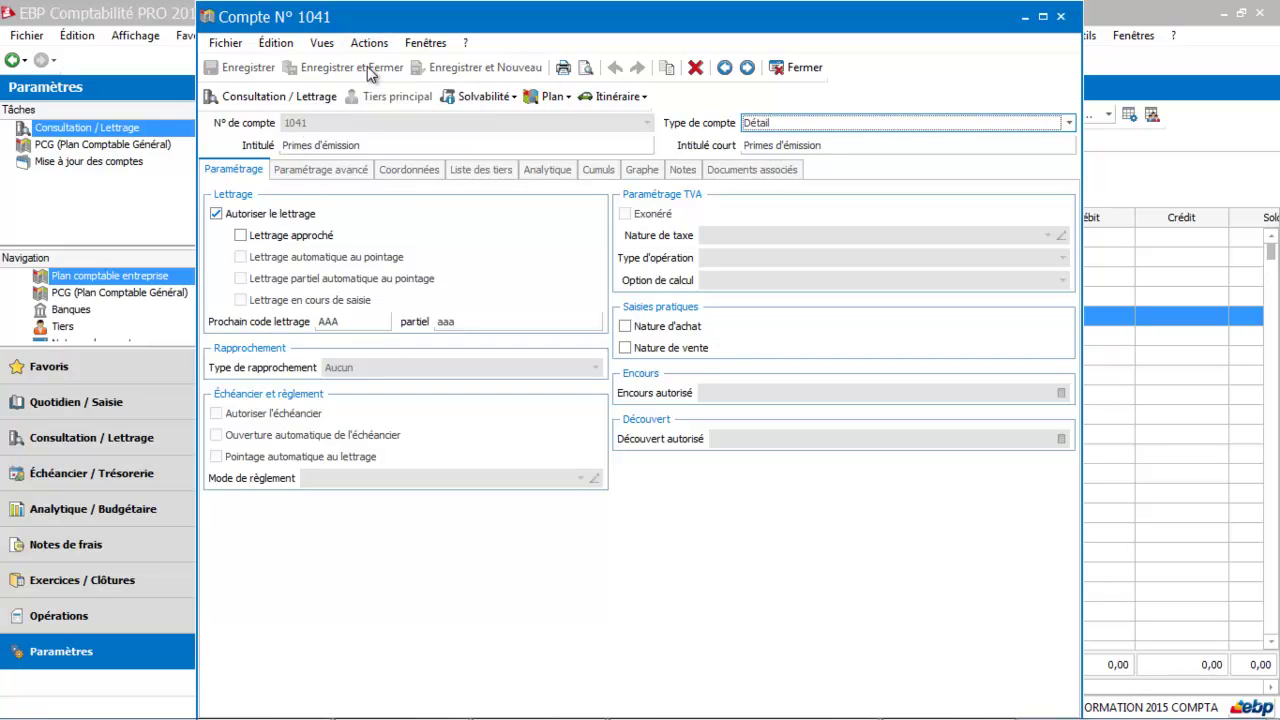
click(800, 72)
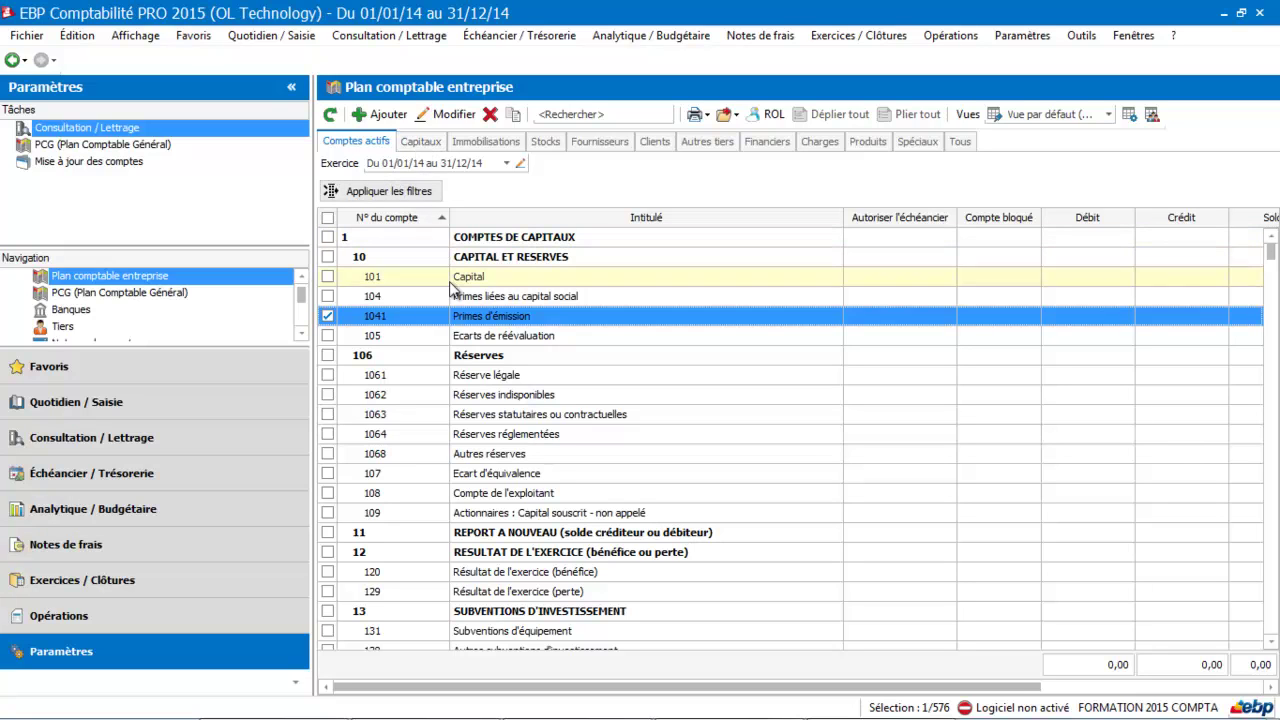
Step: Locate account 2183 Matériel de bureau et matériel informatique among the Immobilisations accounts of the company chart
click(166, 303)
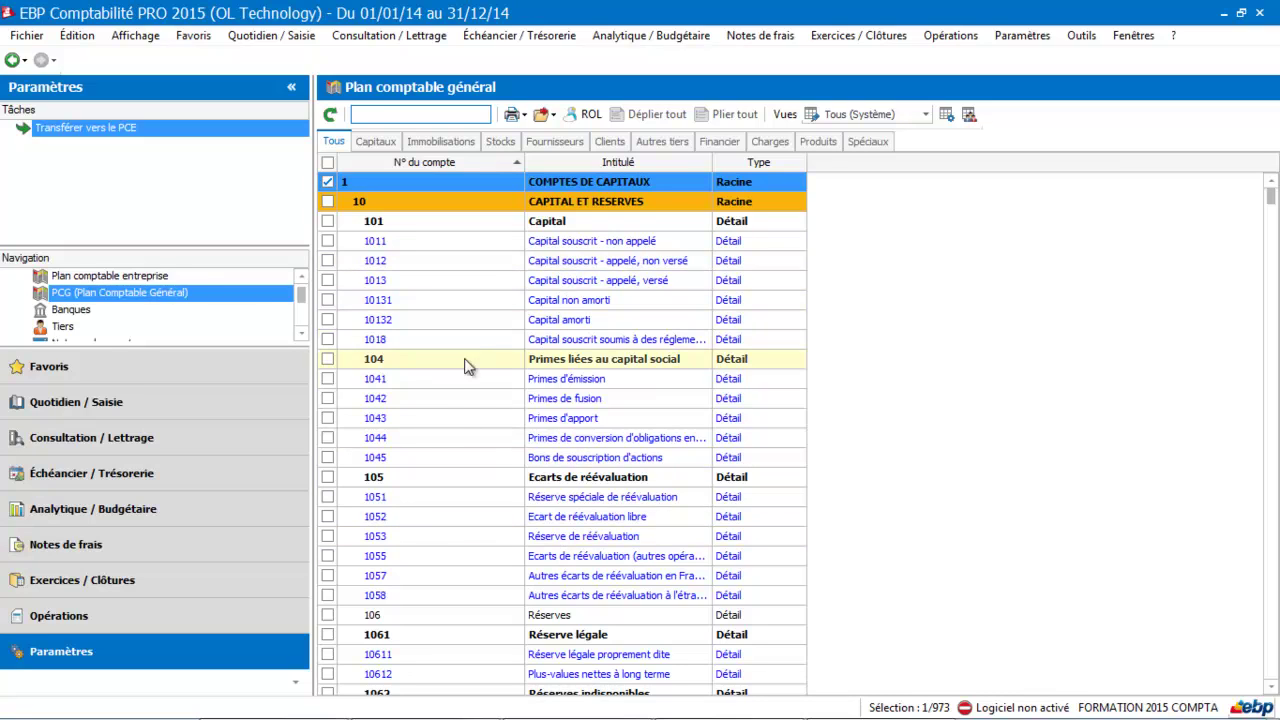
click(157, 275)
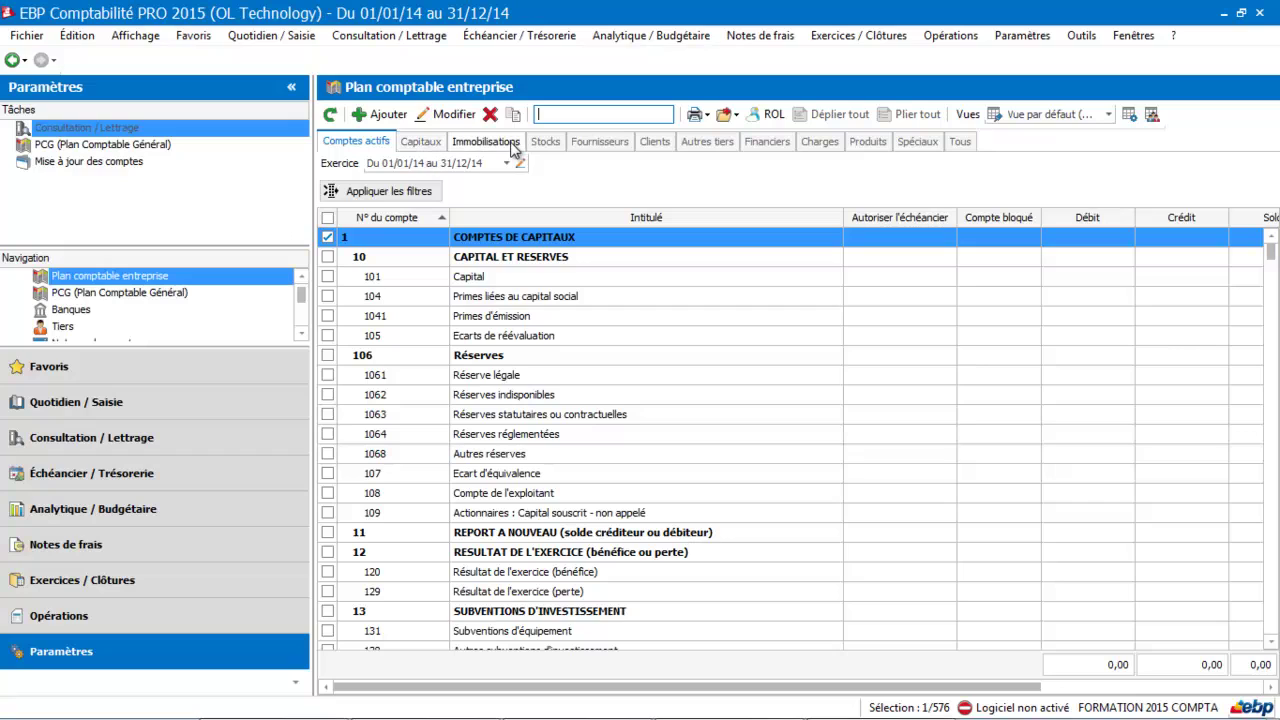
click(507, 143)
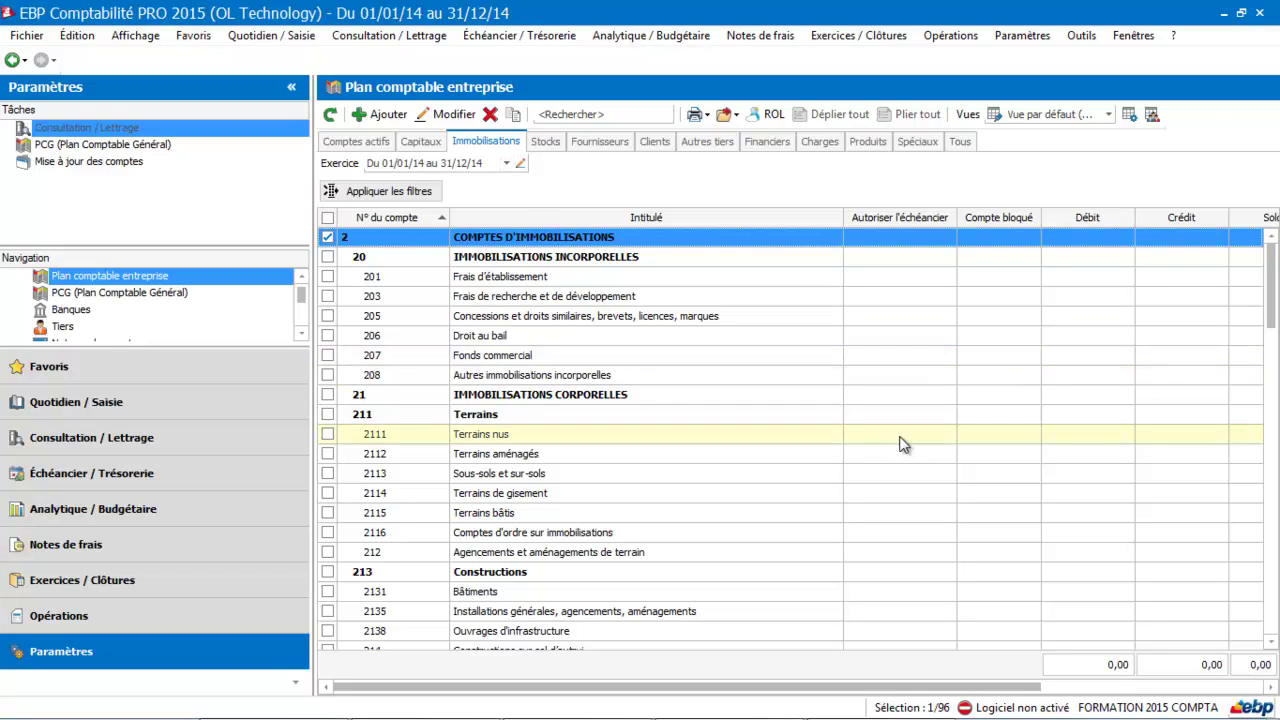
drag(1274, 285, 1270, 336)
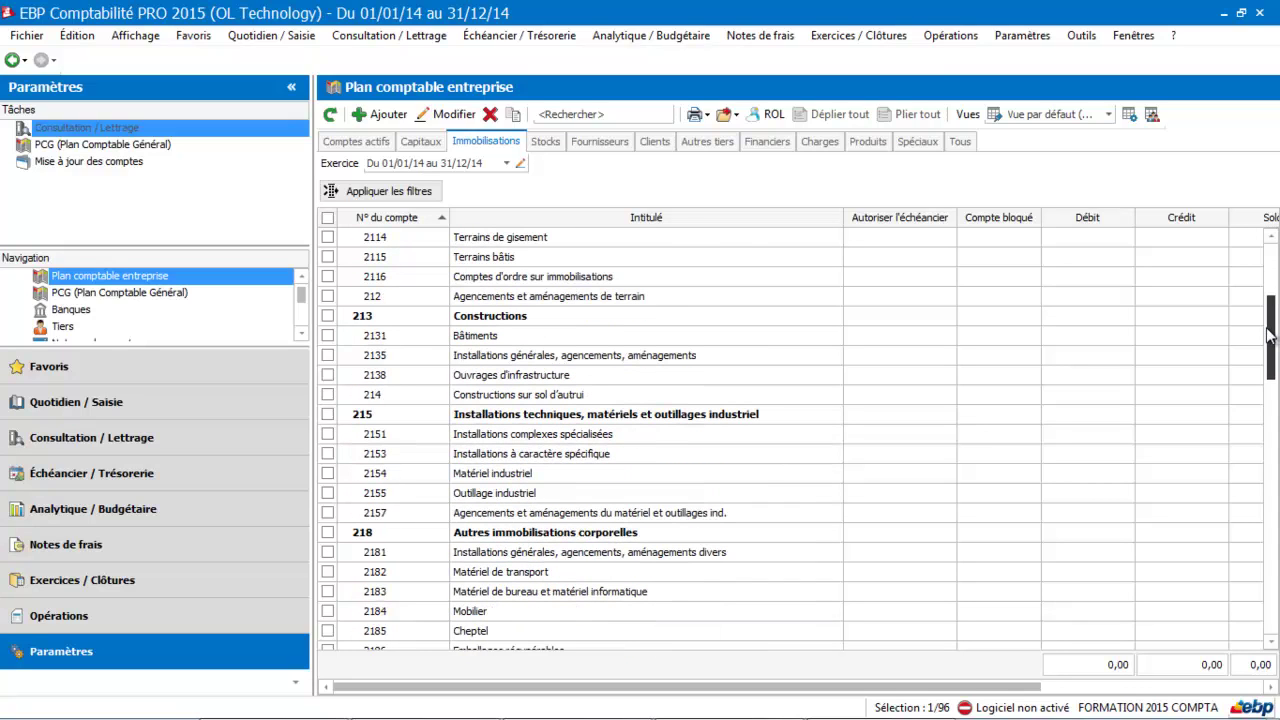
drag(1270, 336, 1270, 336)
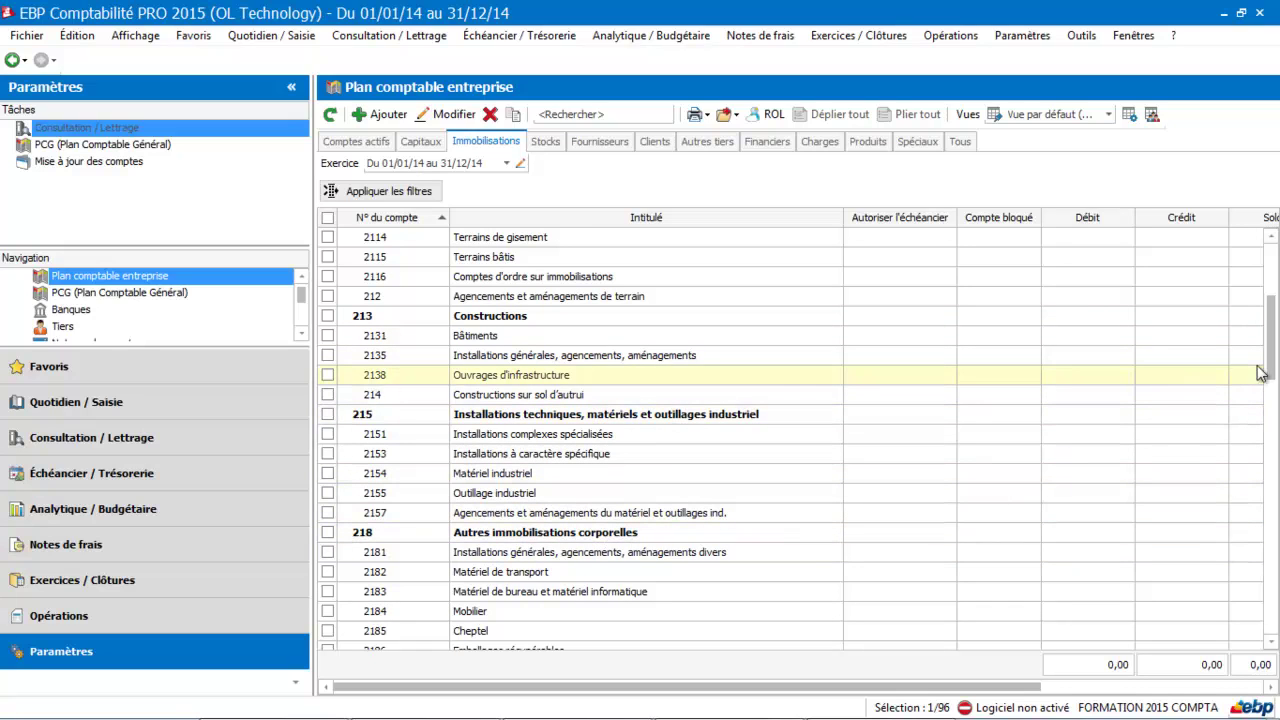
drag(1268, 352, 1273, 375)
click(622, 452)
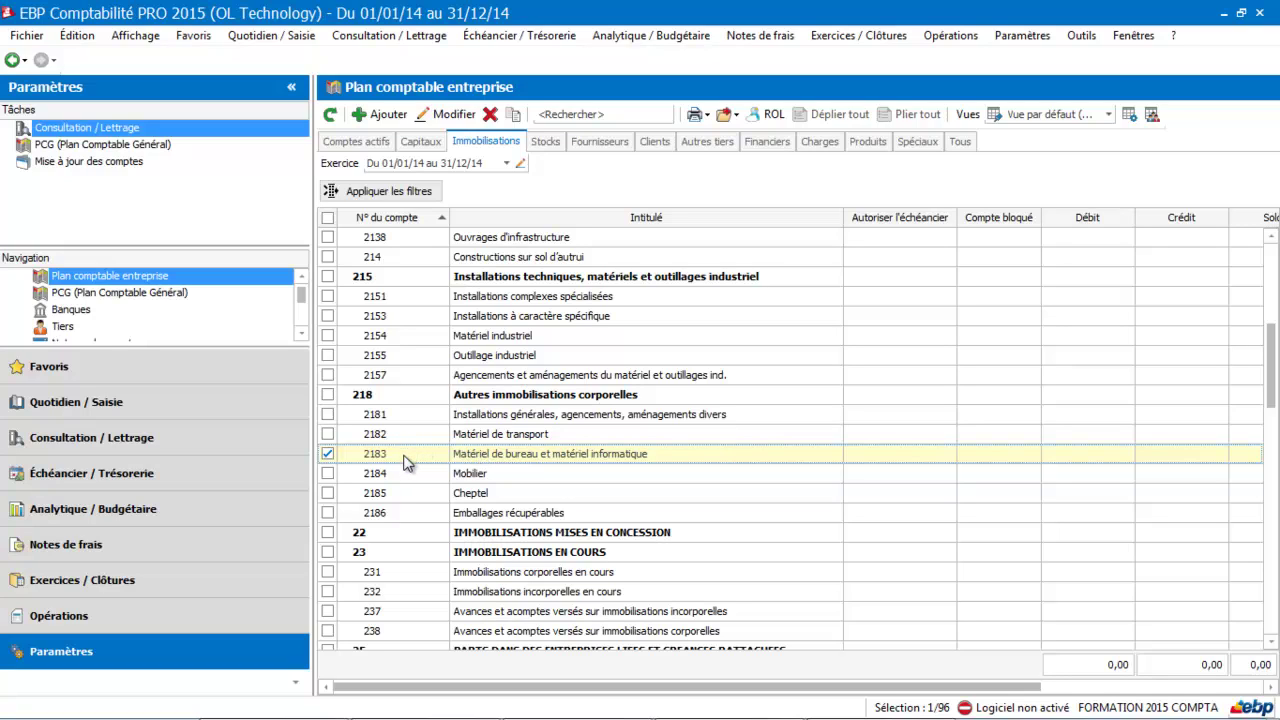
Step: Create account 21831 with the title Ordinateur portable, save it, and select it in the Immobilisations list
click(386, 115)
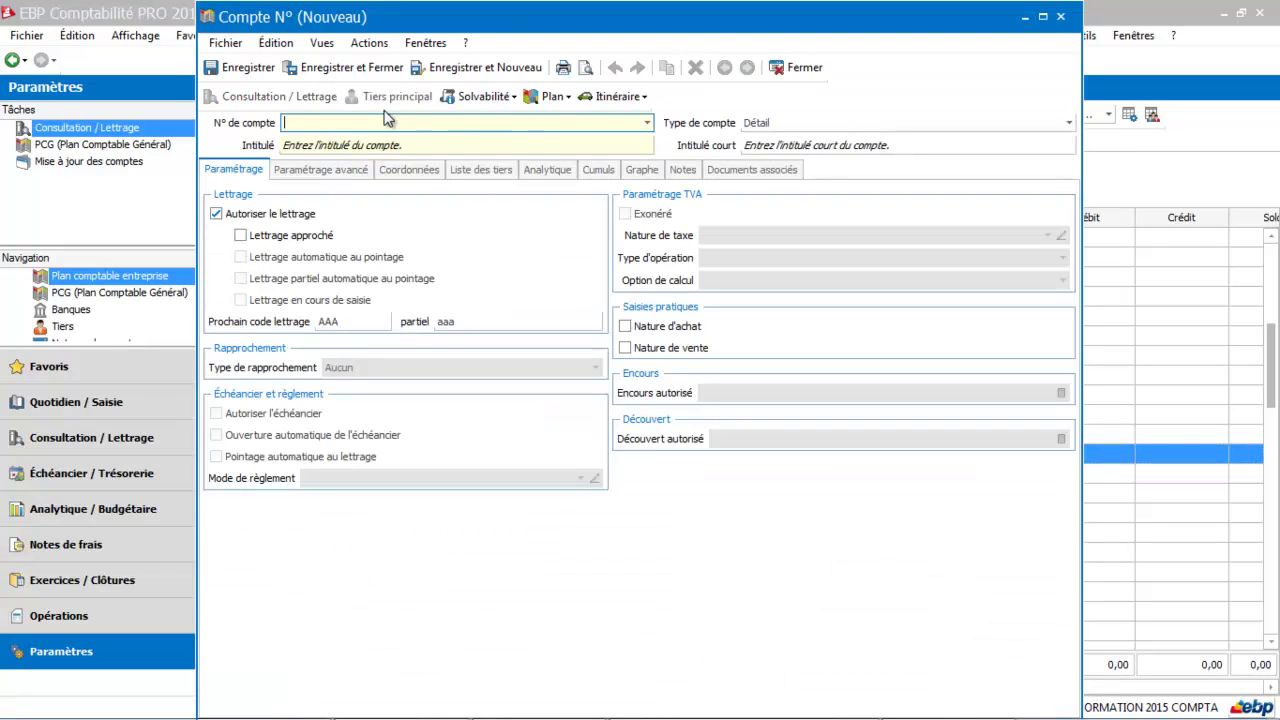
text(2183)
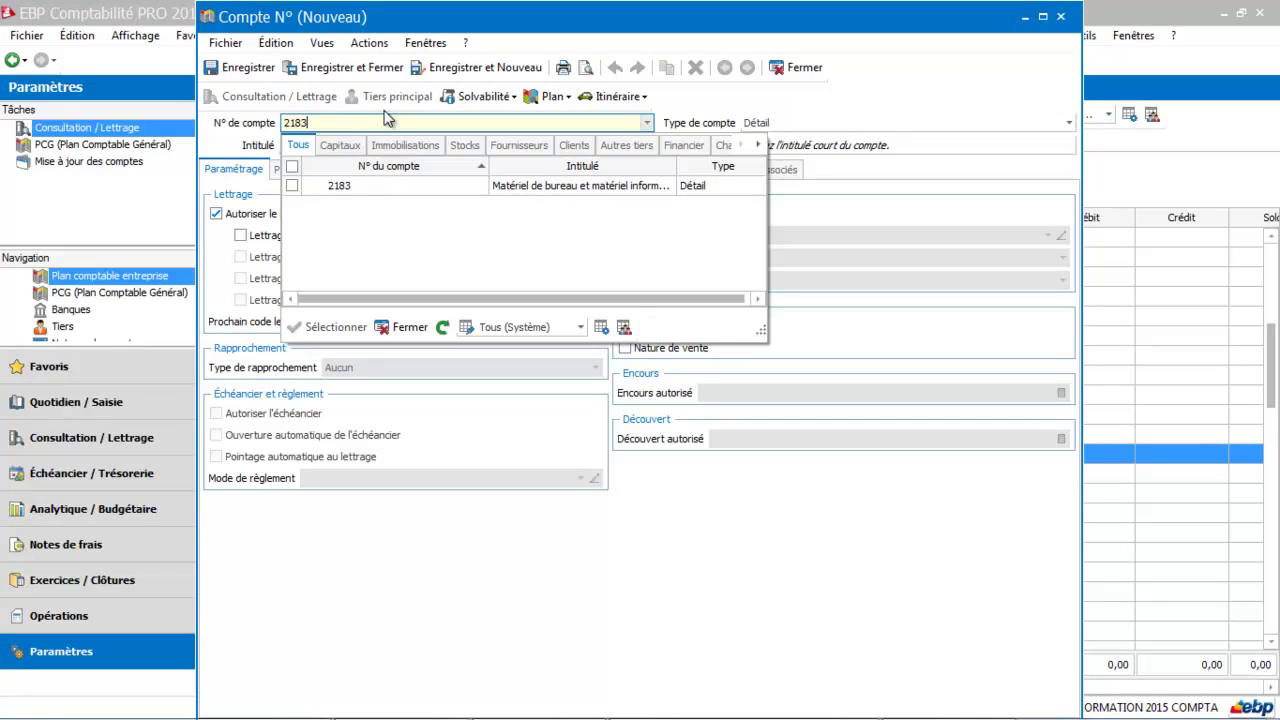
text(1)
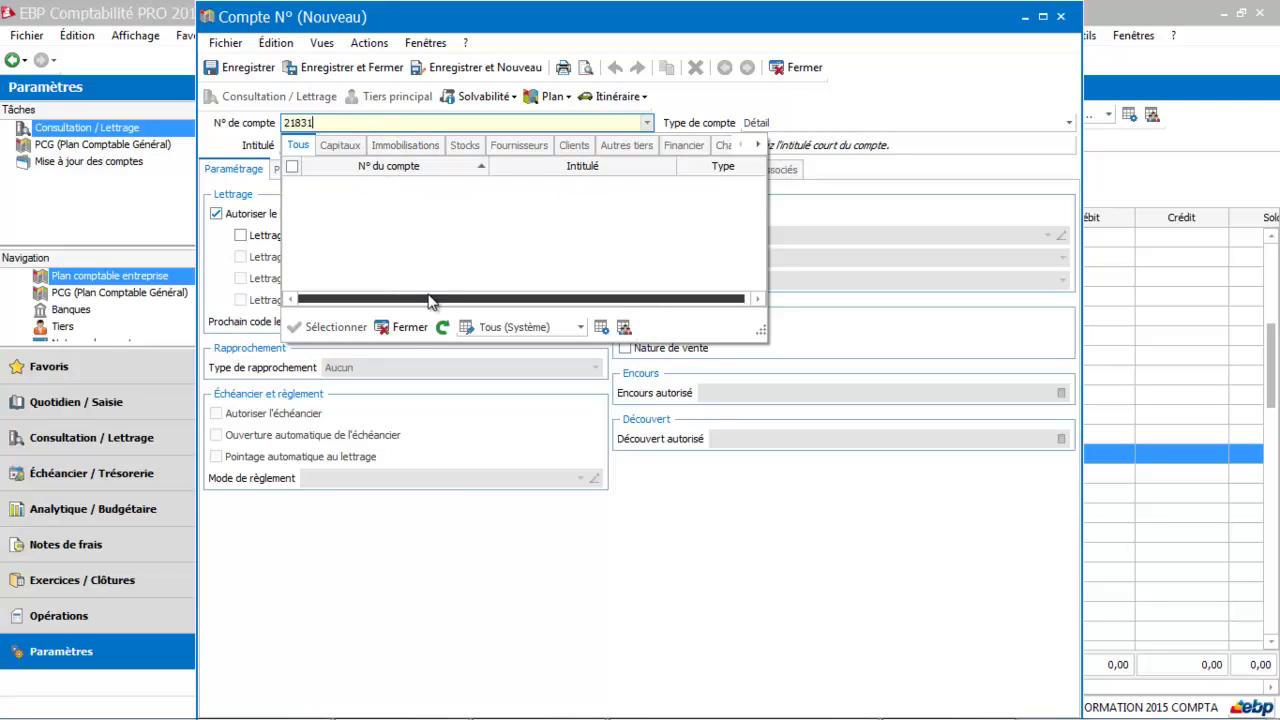
click(407, 327)
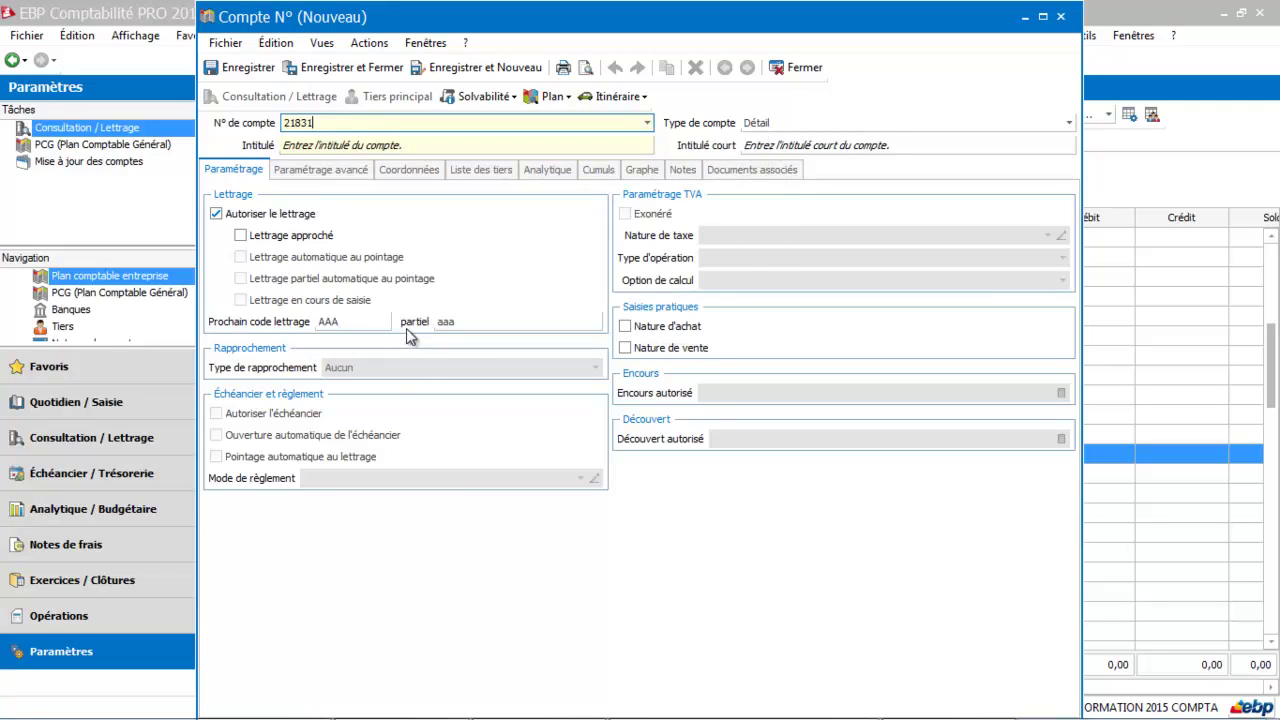
click(407, 145)
text(O)
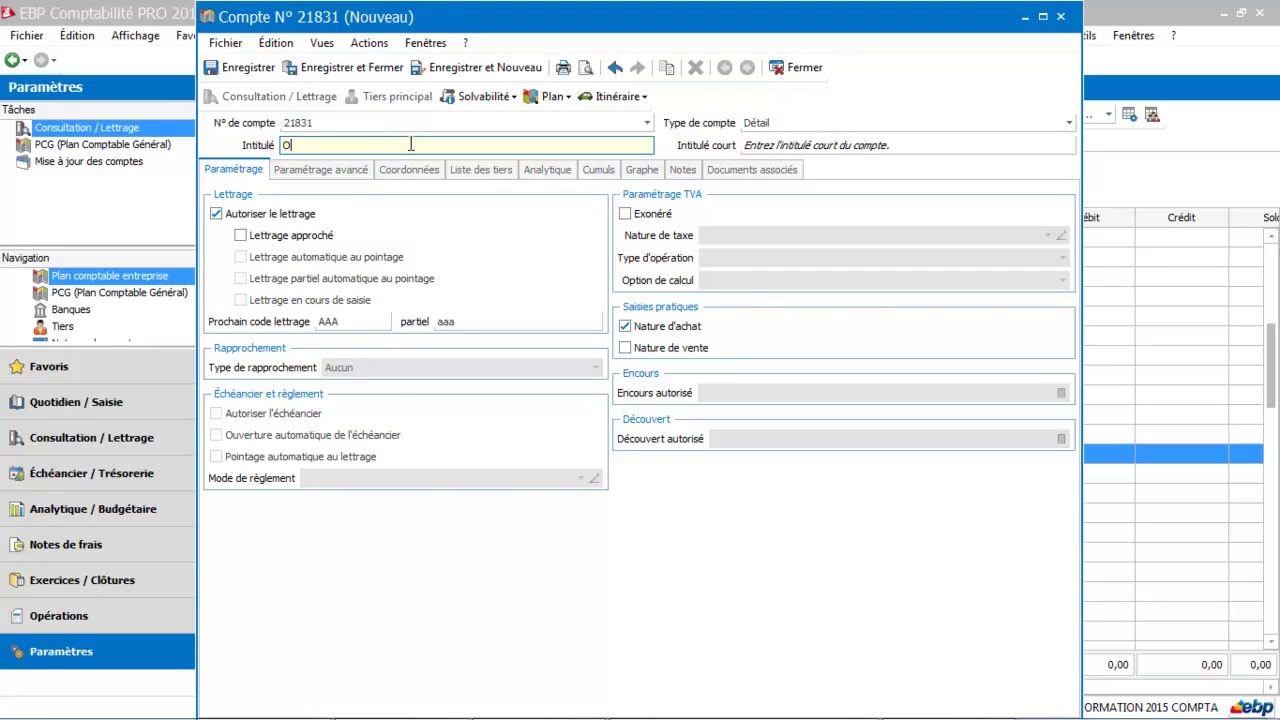
text(rdinateur portable)
key(Tab)
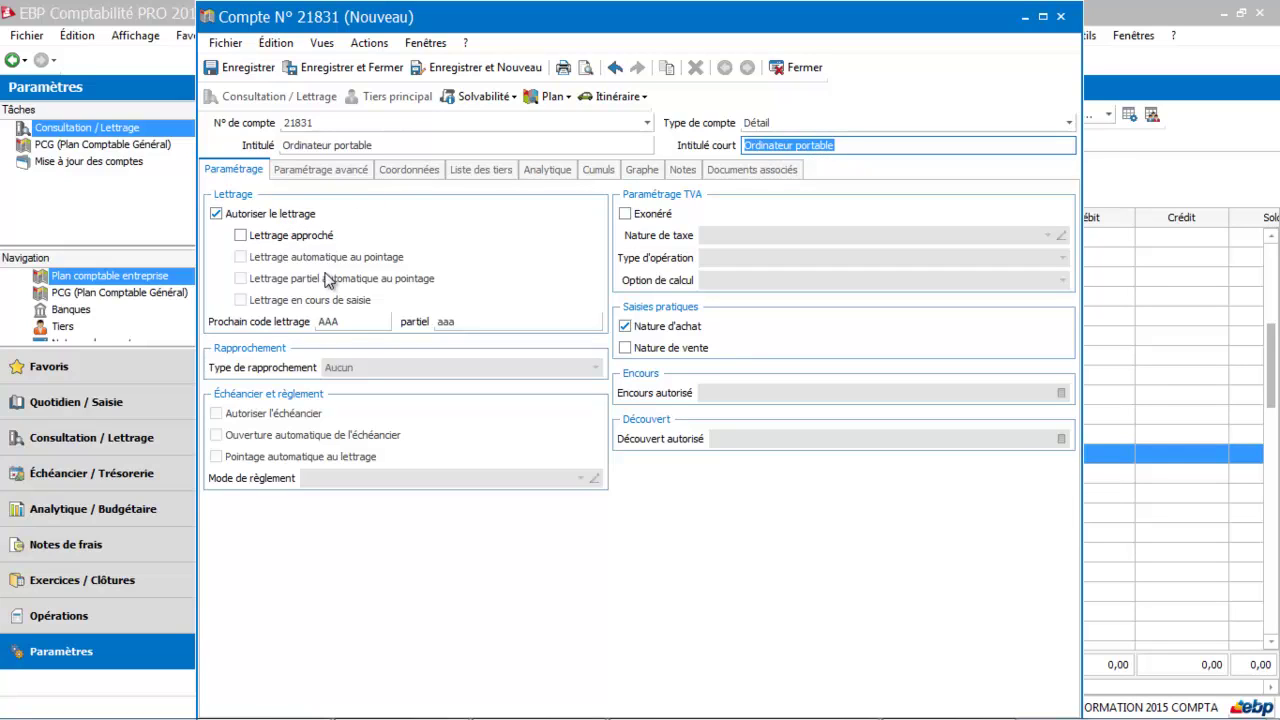
click(387, 72)
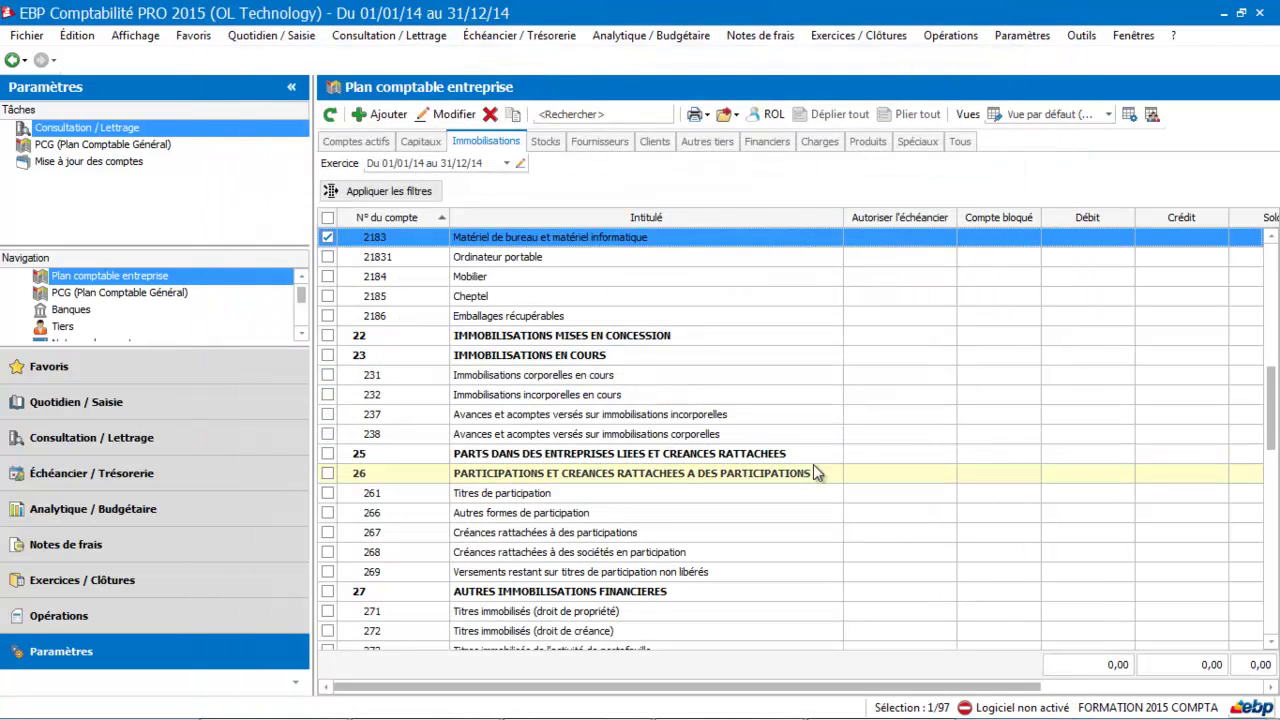
mouse_move(1272, 387)
mouse_down()
mouse_move(1274, 411)
mouse_move(1274, 380)
mouse_up()
click(540, 282)
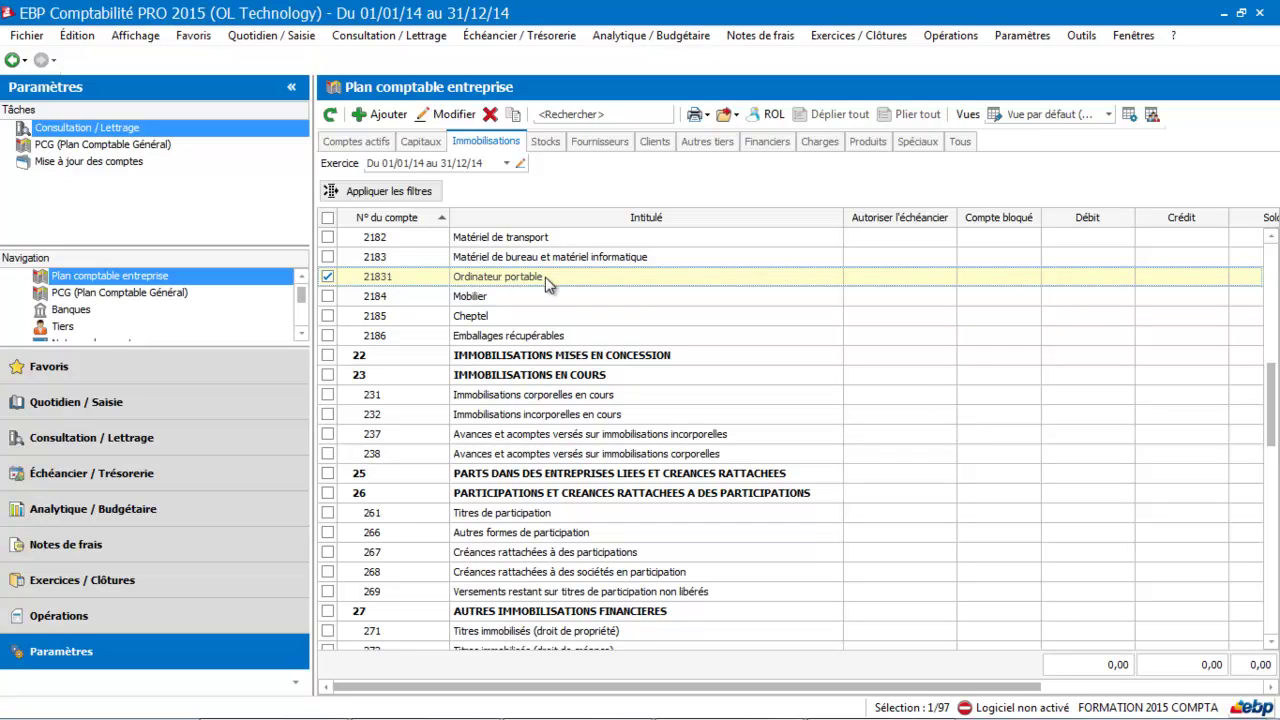
Step: Locate account 371 among the Stocks accounts and start a new account numbered 372
click(546, 144)
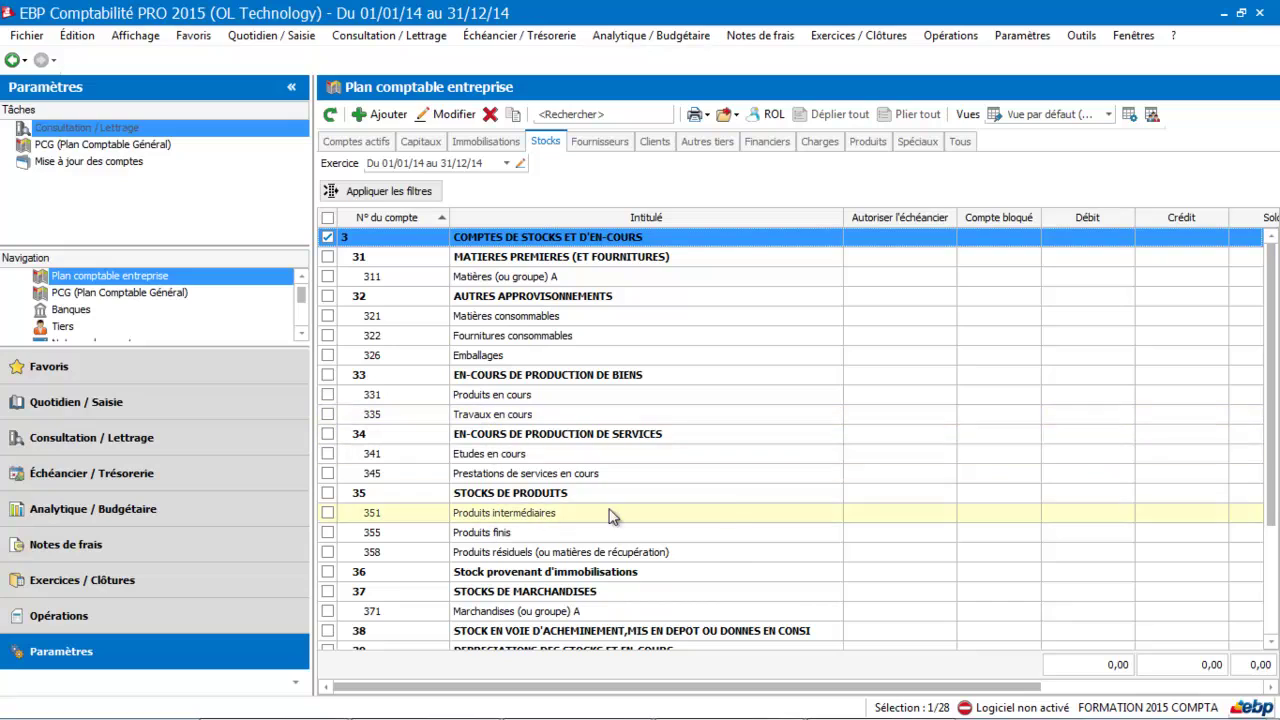
click(531, 612)
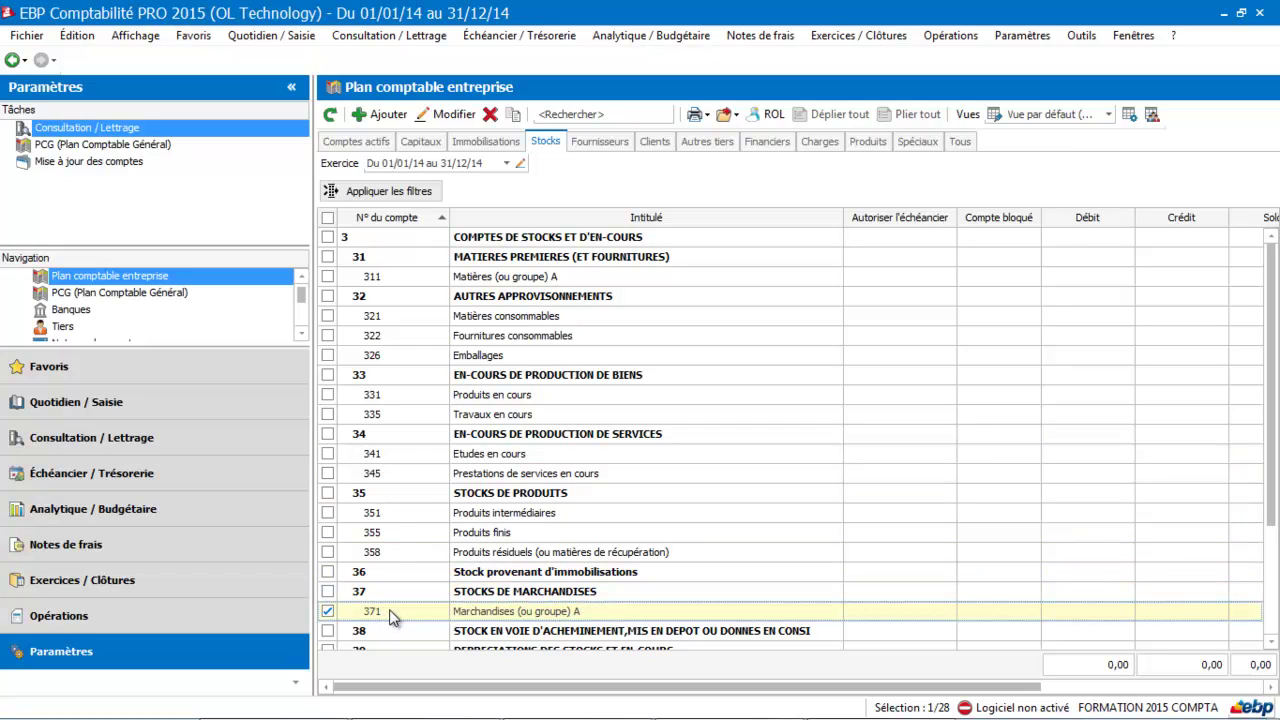
click(386, 115)
text(372)
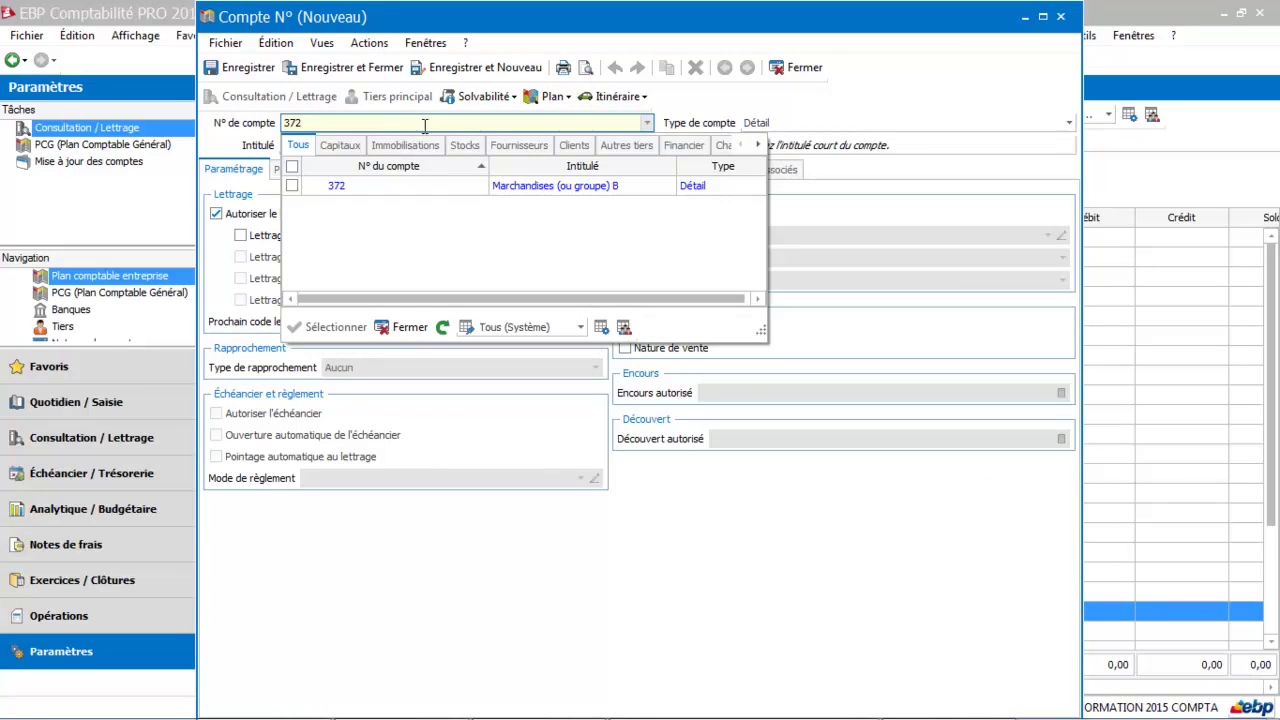
click(425, 123)
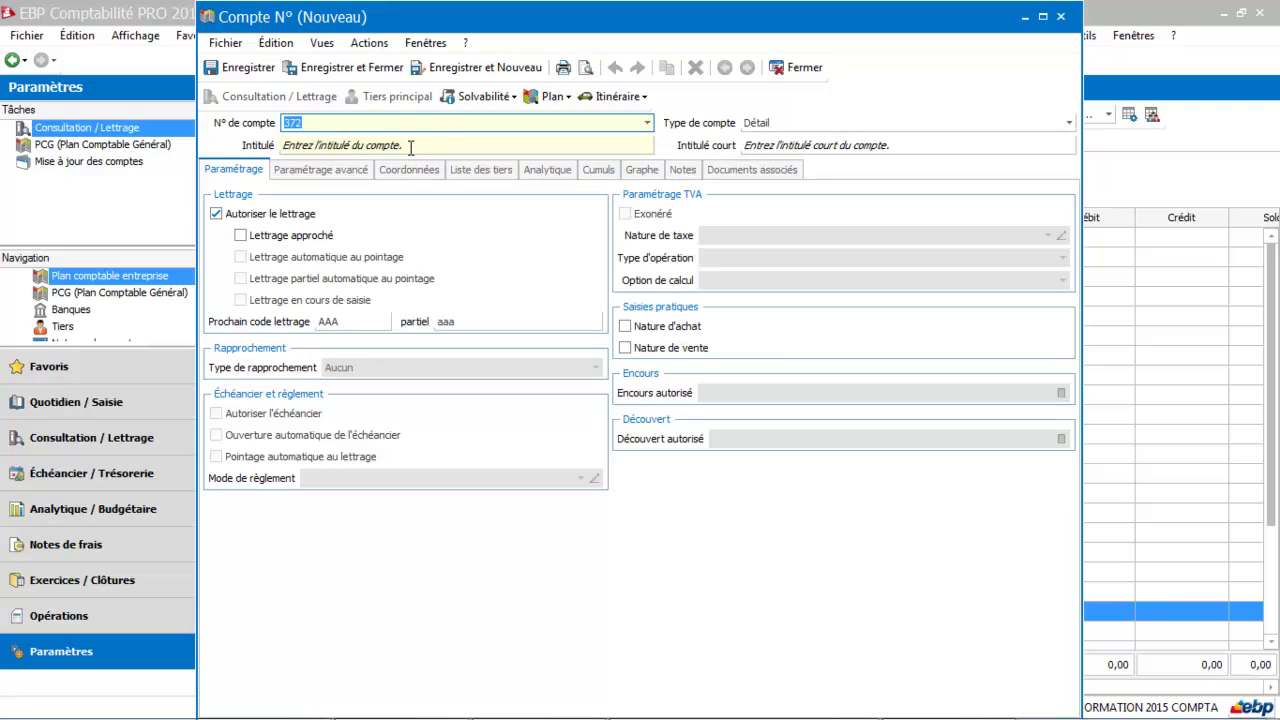
click(410, 147)
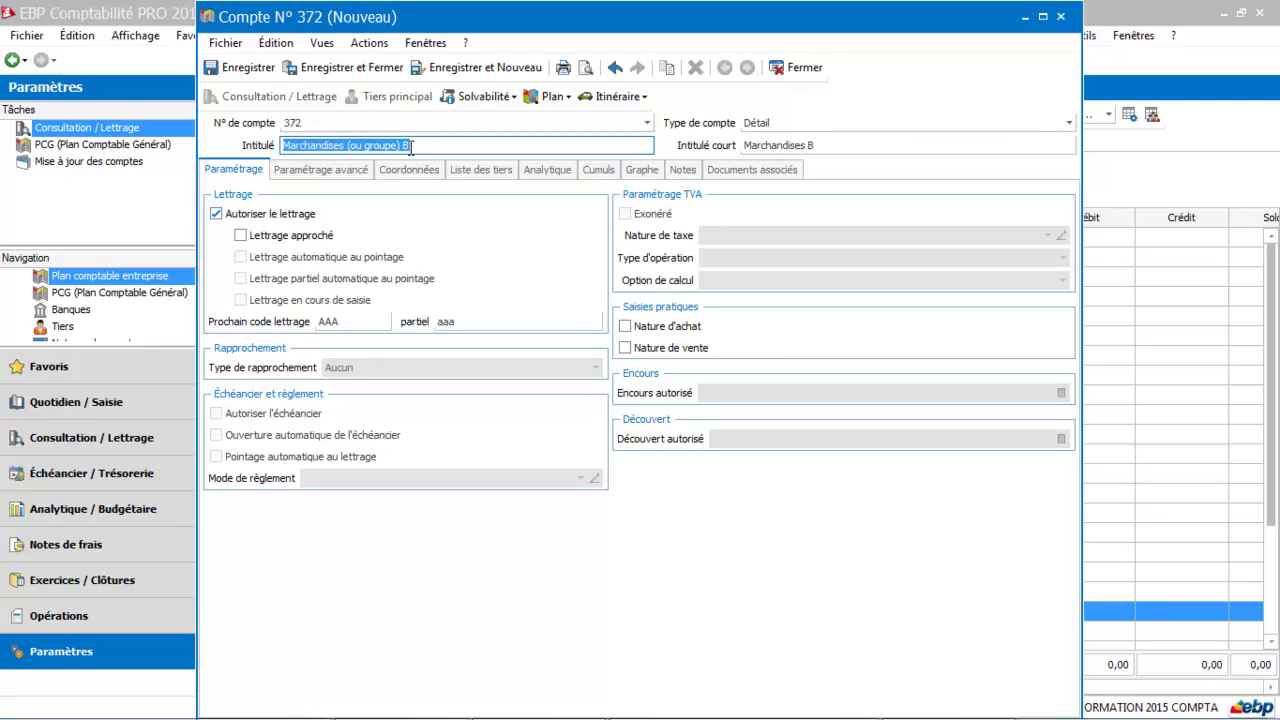
Step: Title account 372 "Stock carte mère informatique" and save it to the company chart
text(sOT)
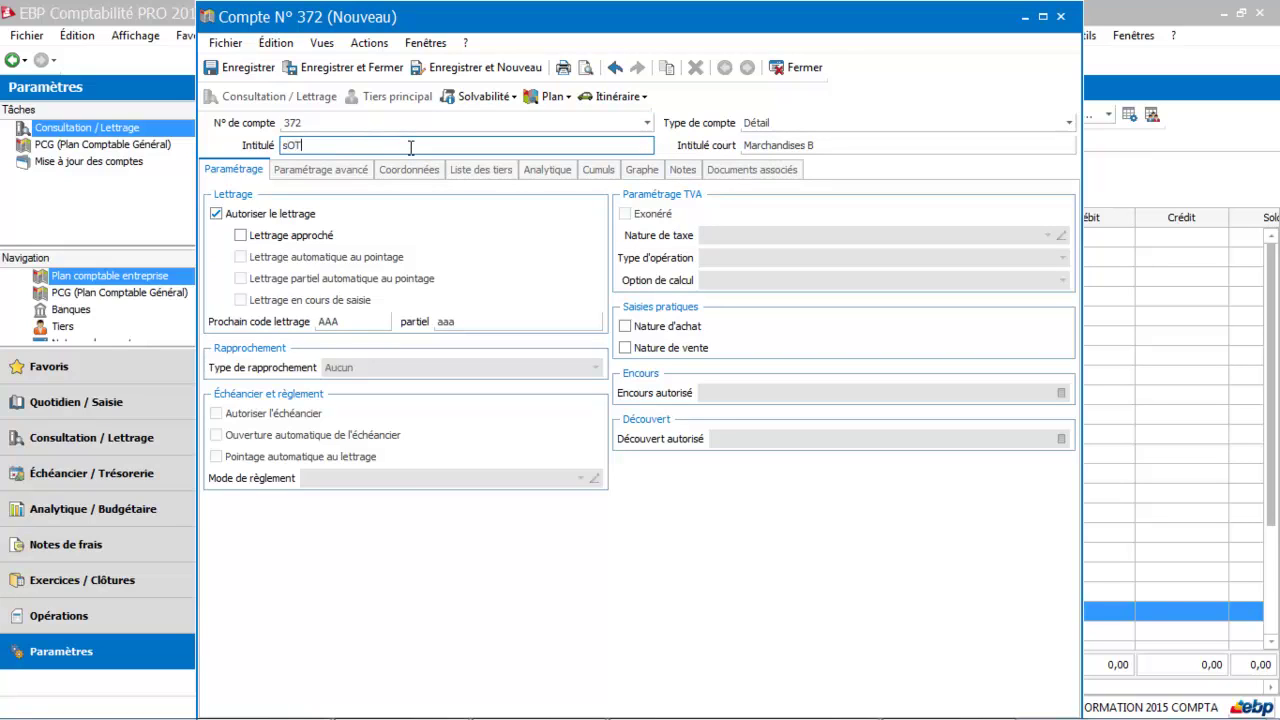
key(BackSpace)
key(BackSpace)
key(BackSpace)
text(Stock carte me)
text(re)
key(BackSpace)
key(BackSpace)
key(BackSpace)
text(ère informatique)
key(Tab)
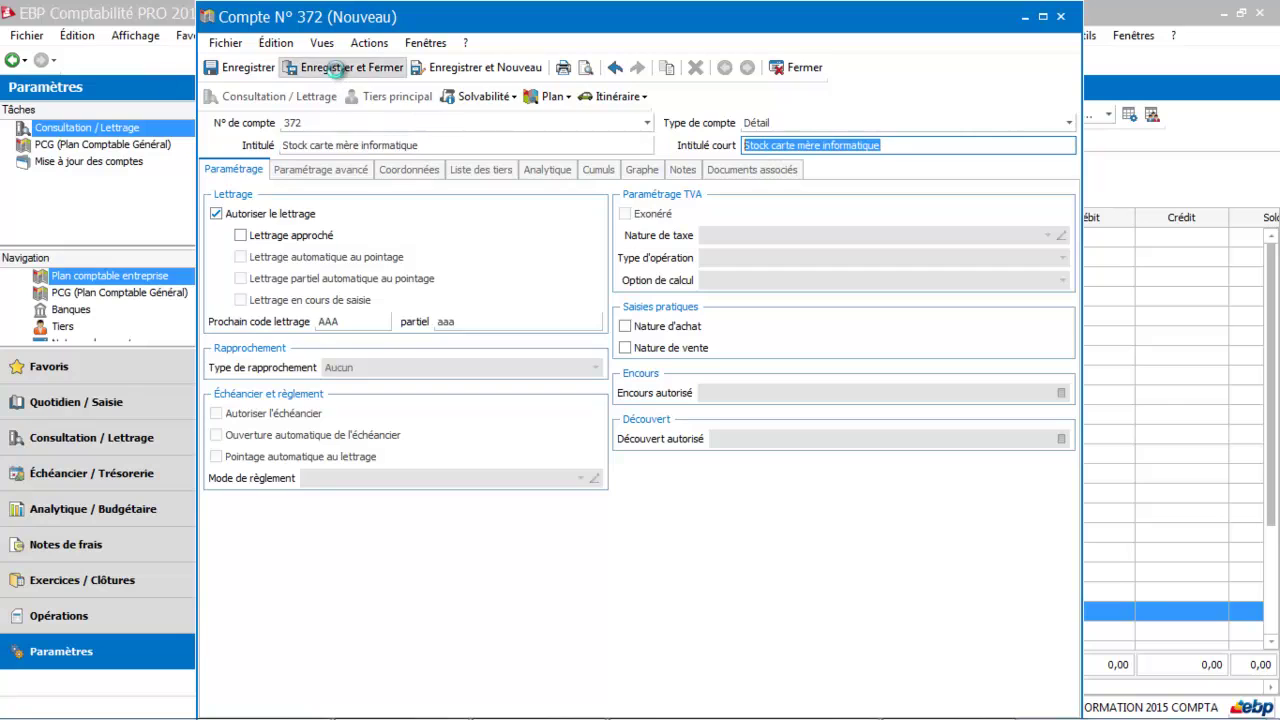
click(343, 67)
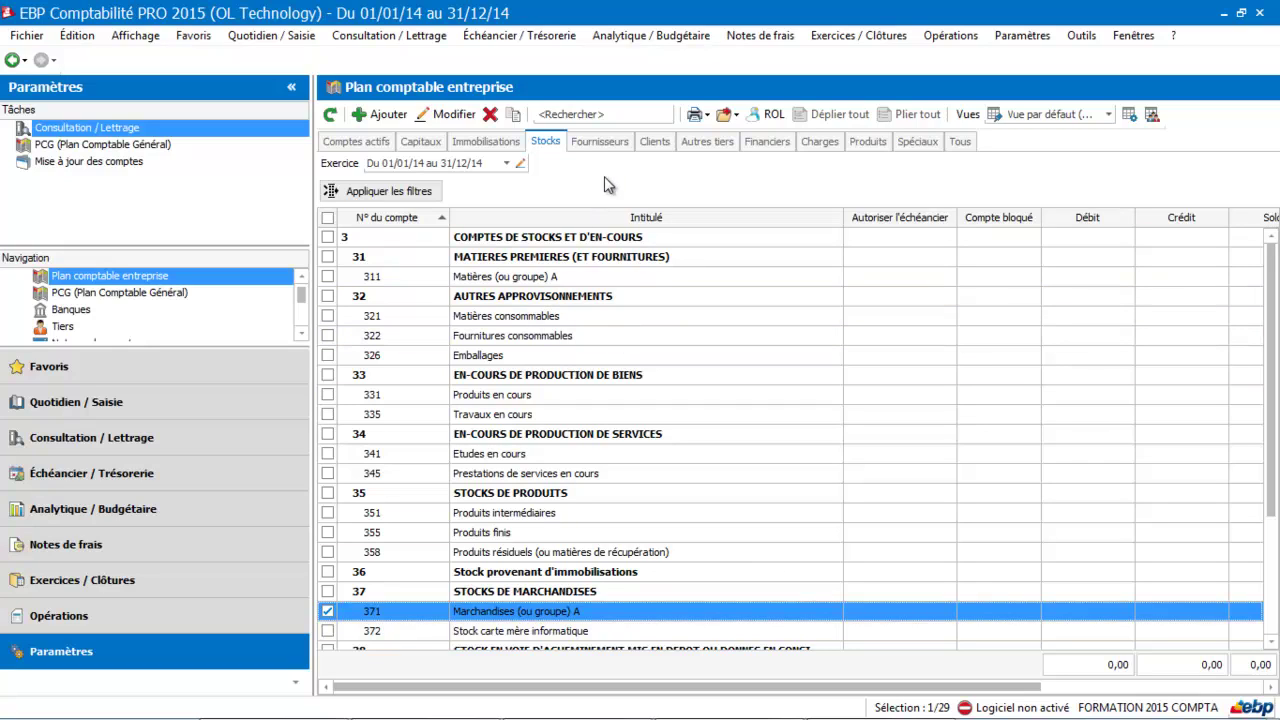
Step: Start a new supplier account 401ORANGE titled Orange, with Lettrage approché and Lettrage en cours de saisie enabled
click(610, 142)
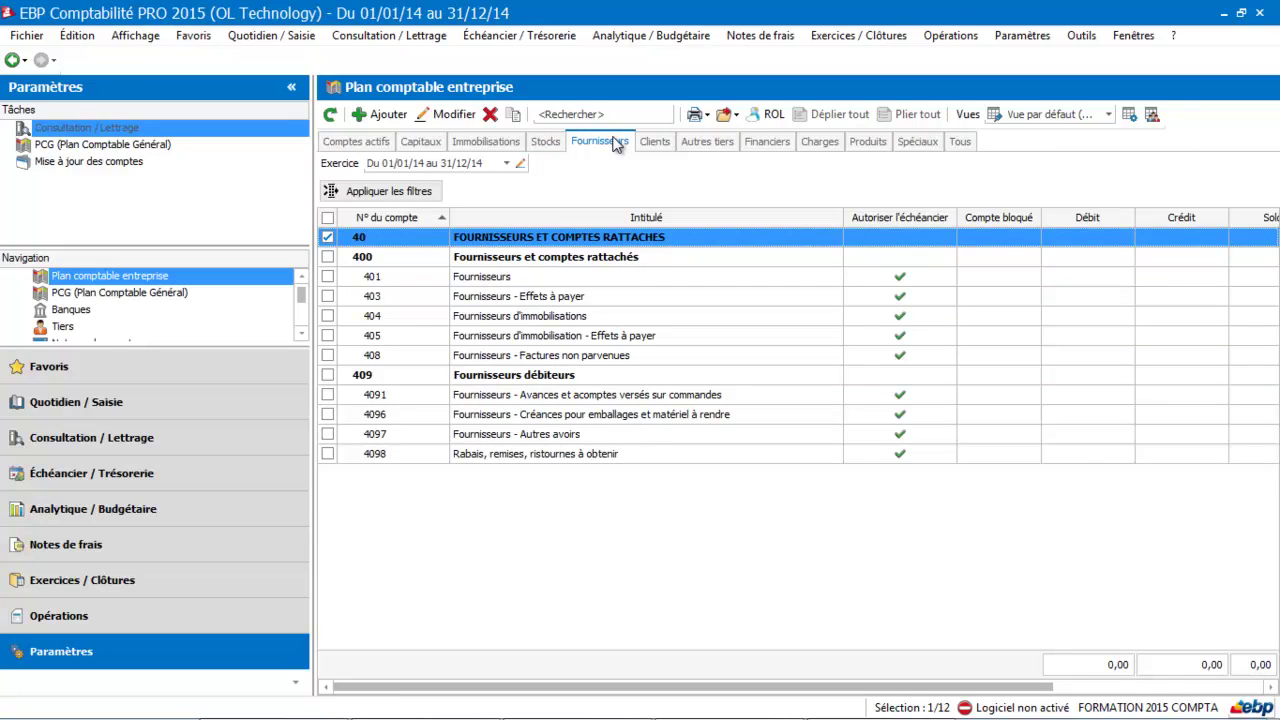
click(386, 116)
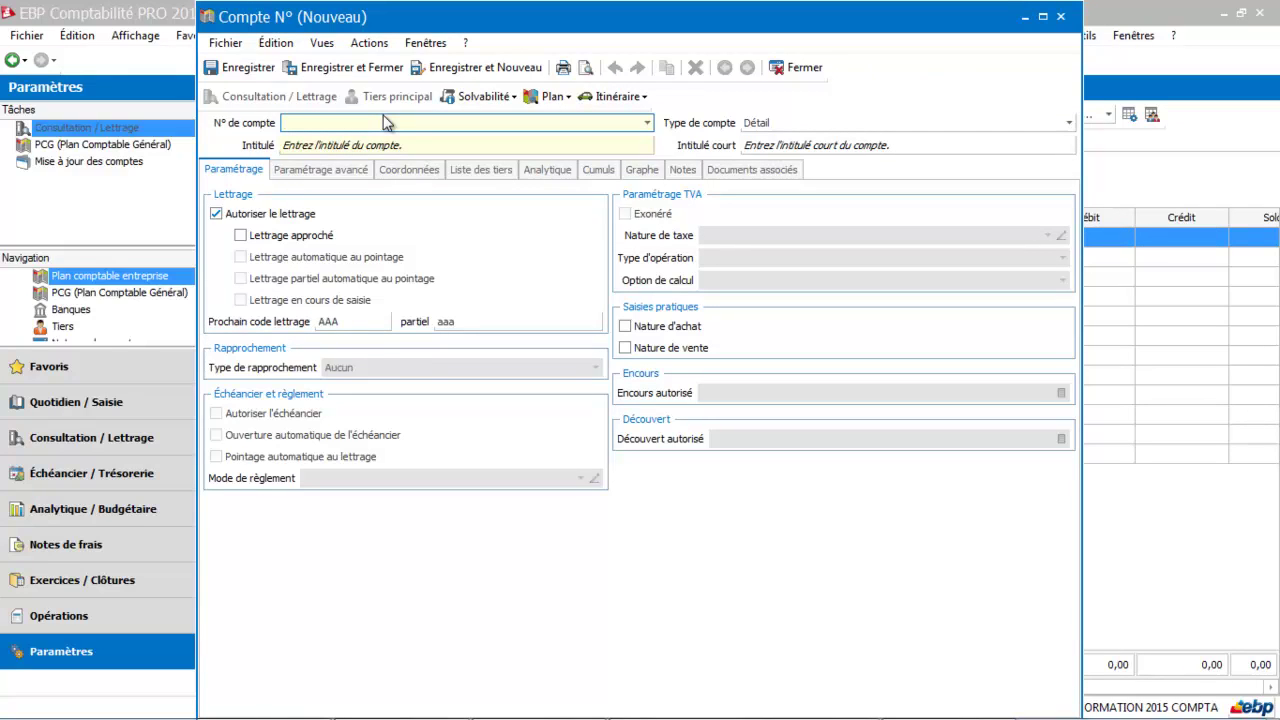
text(401)
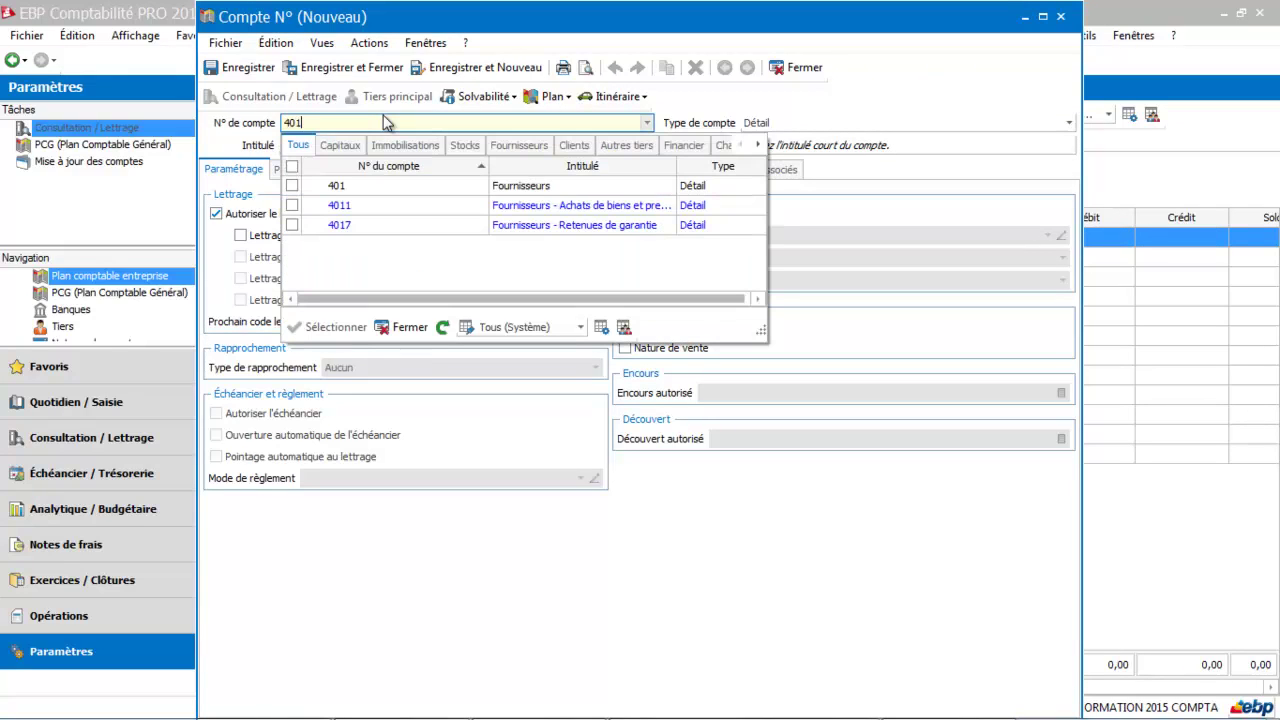
text(orange)
key(Tab)
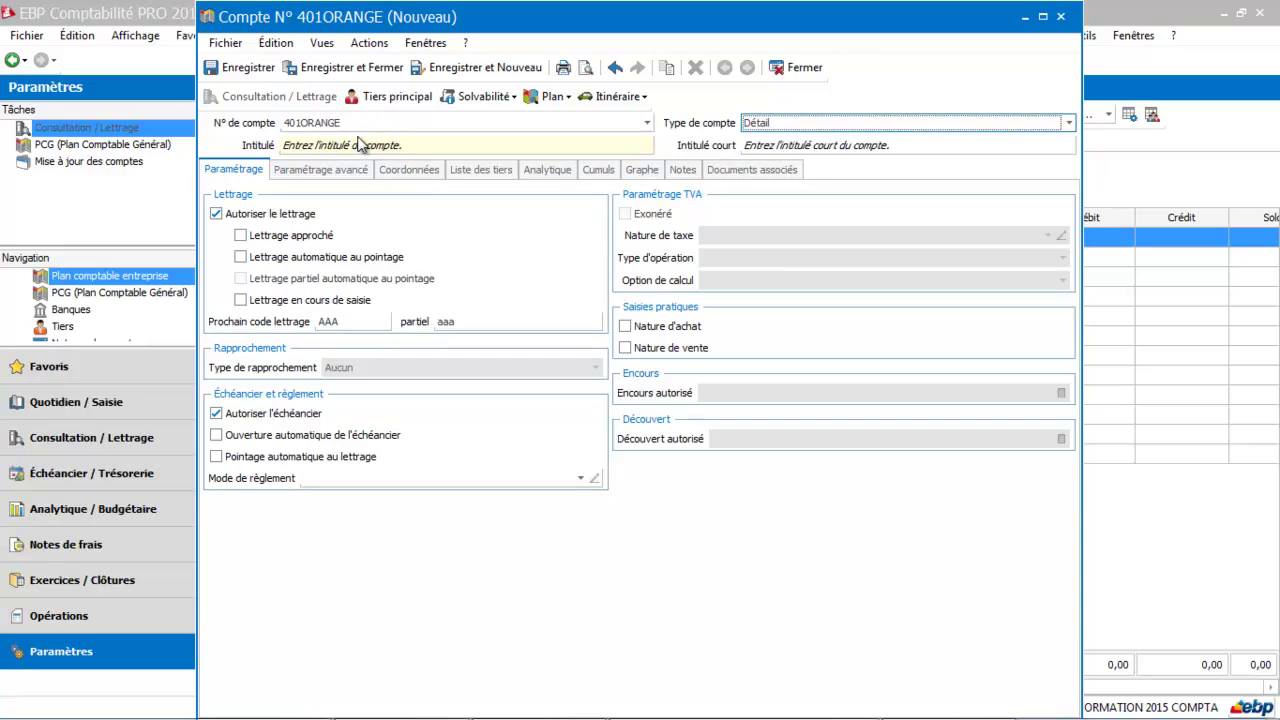
click(360, 145)
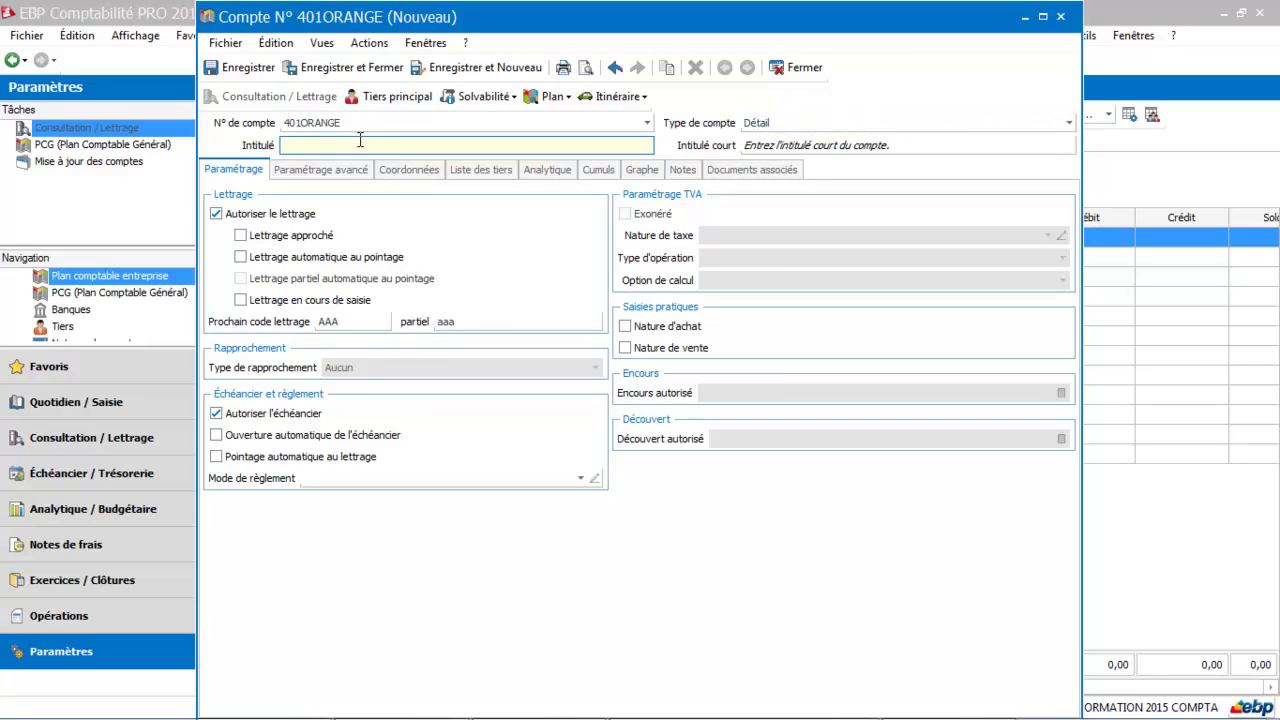
text(Orange)
key(Tab)
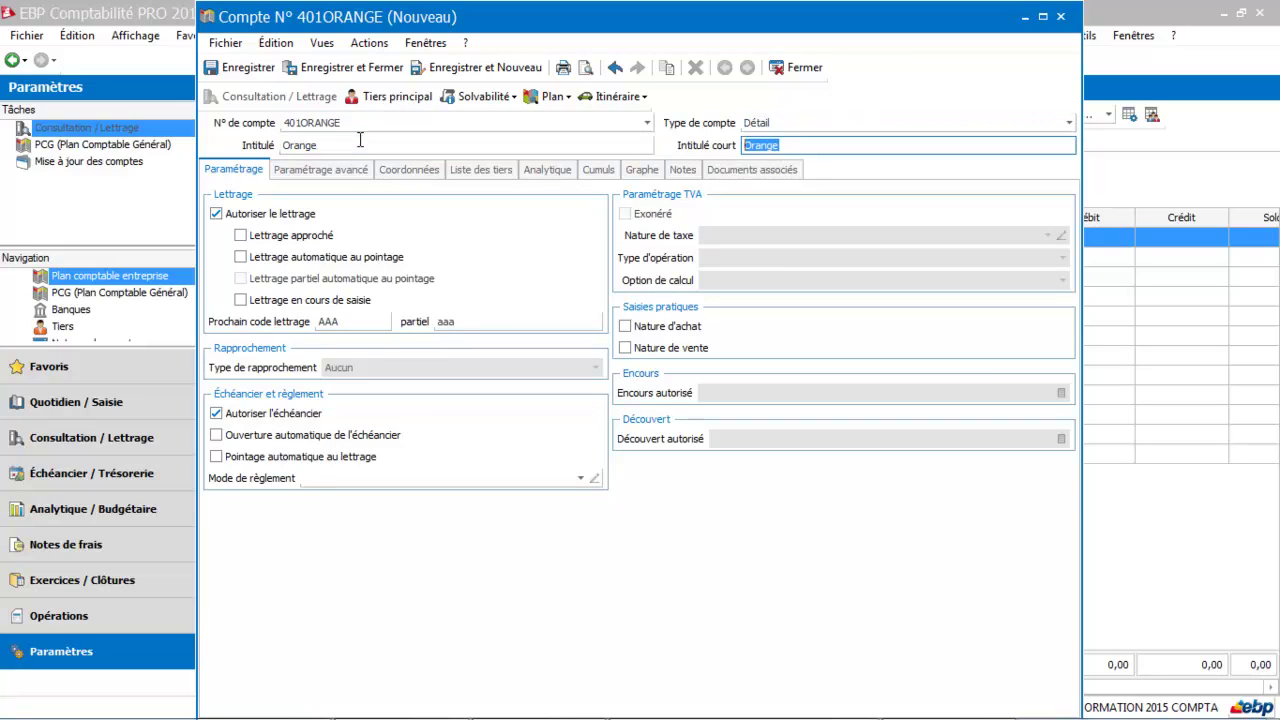
click(241, 236)
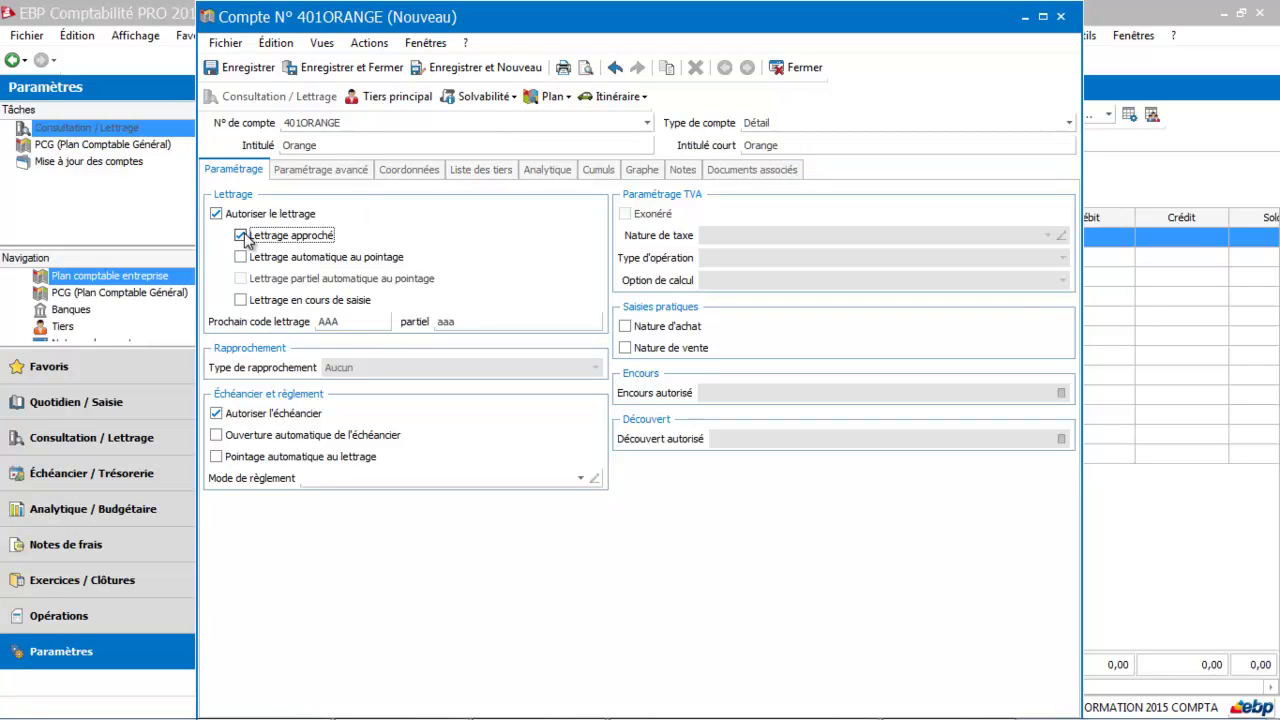
click(241, 301)
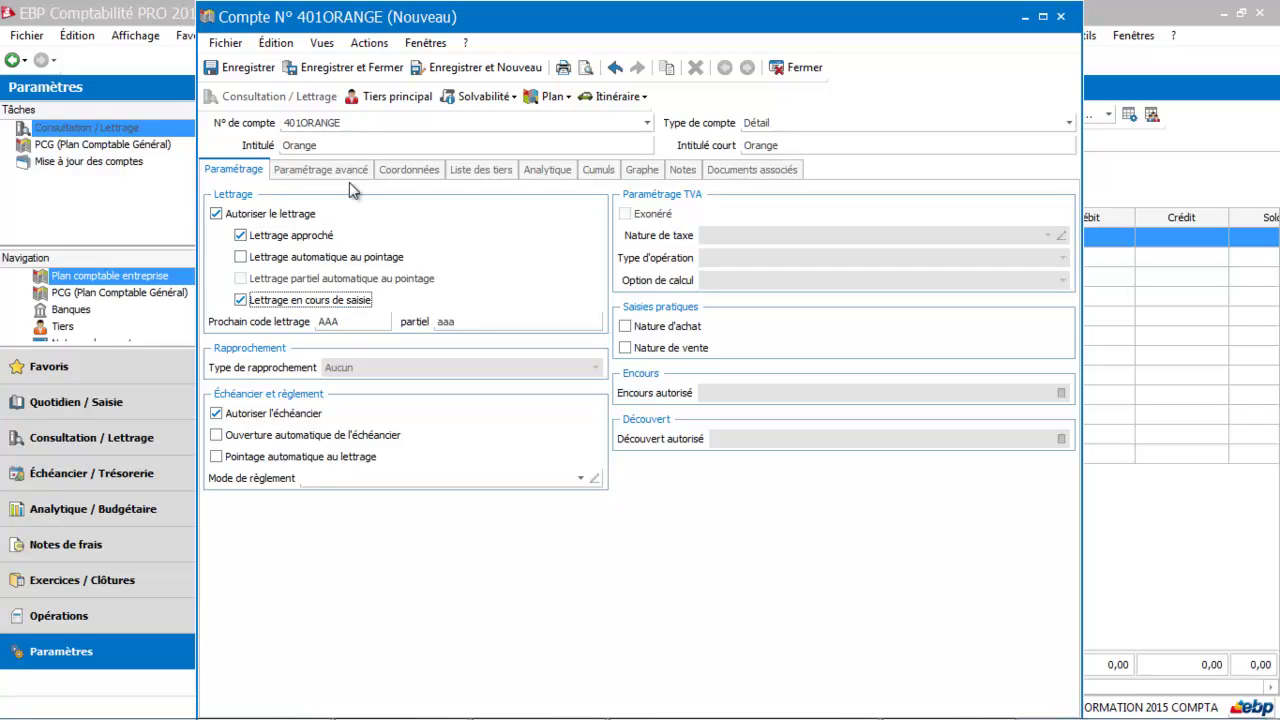
Step: Set the Orange account's payment mode to Prélèvement à 25 jours and check that mode's definition
click(358, 479)
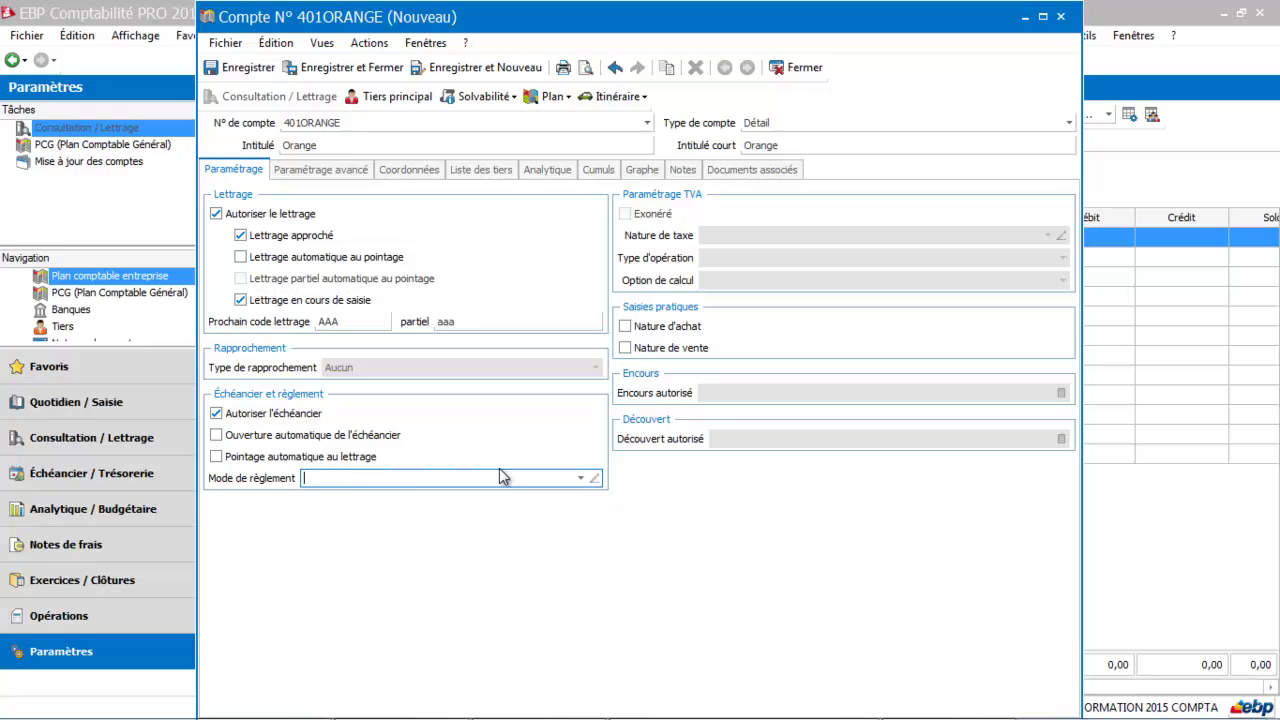
click(582, 479)
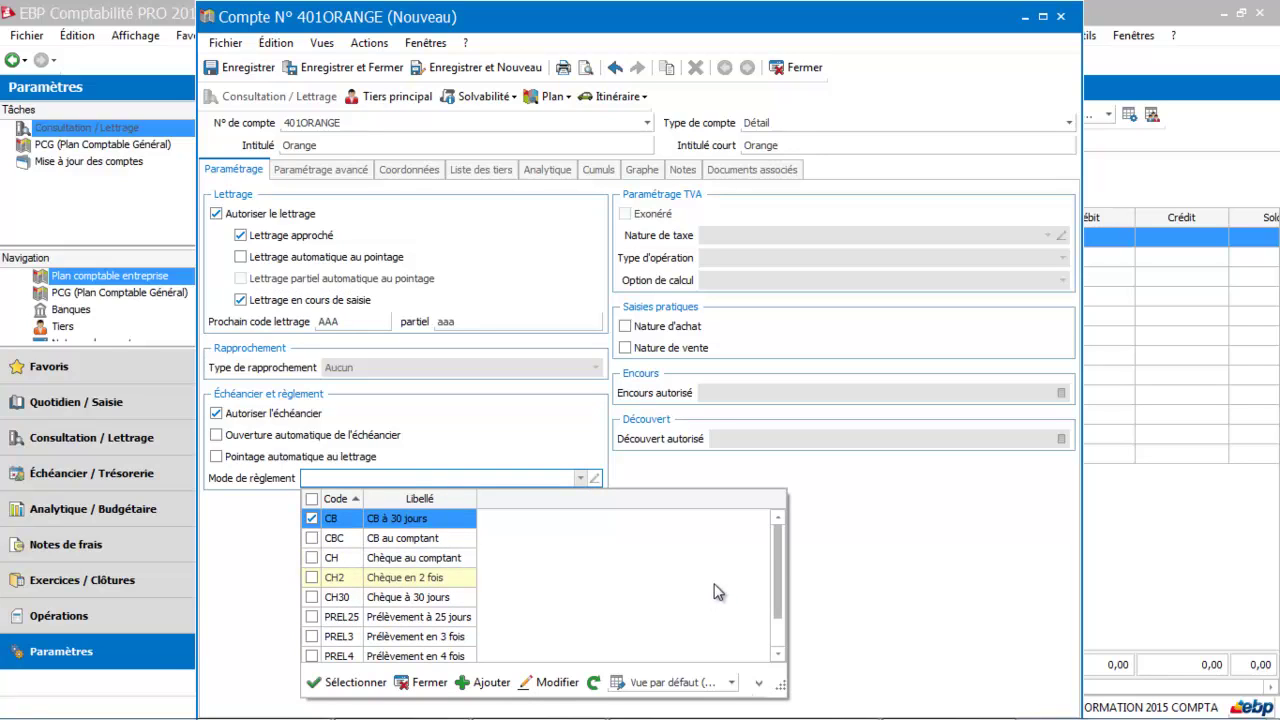
drag(777, 548, 776, 590)
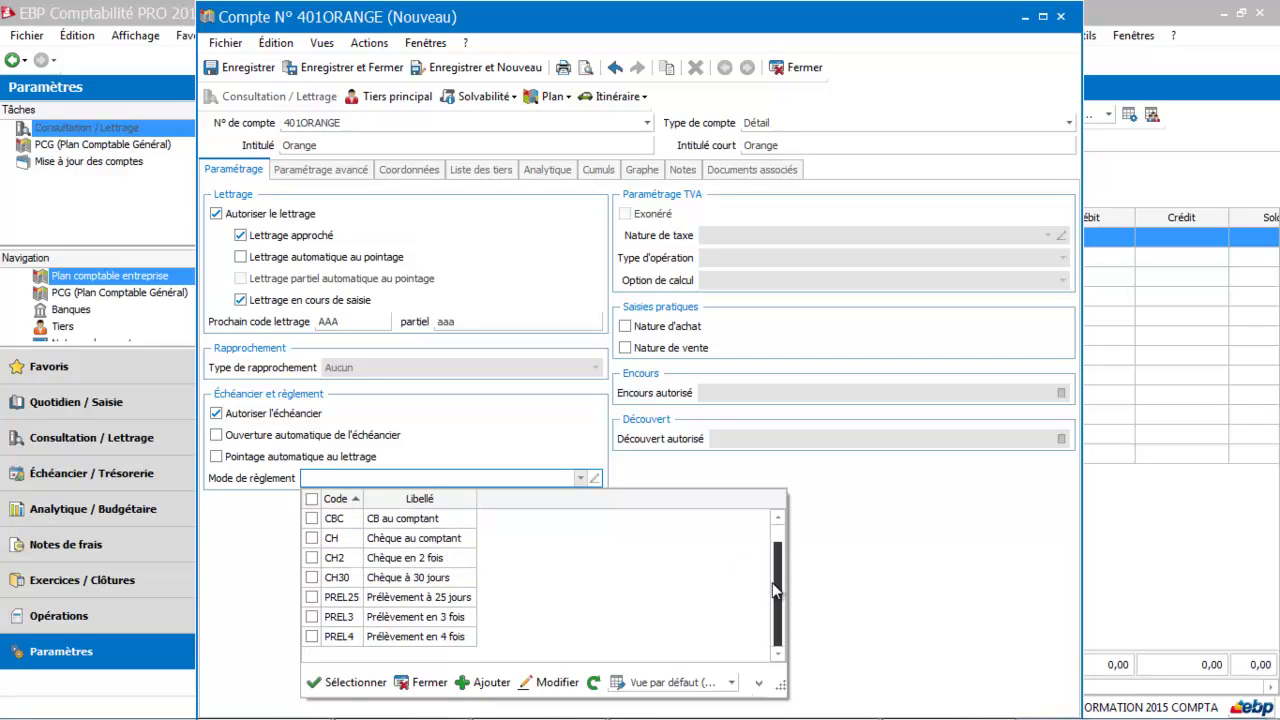
double_click(420, 597)
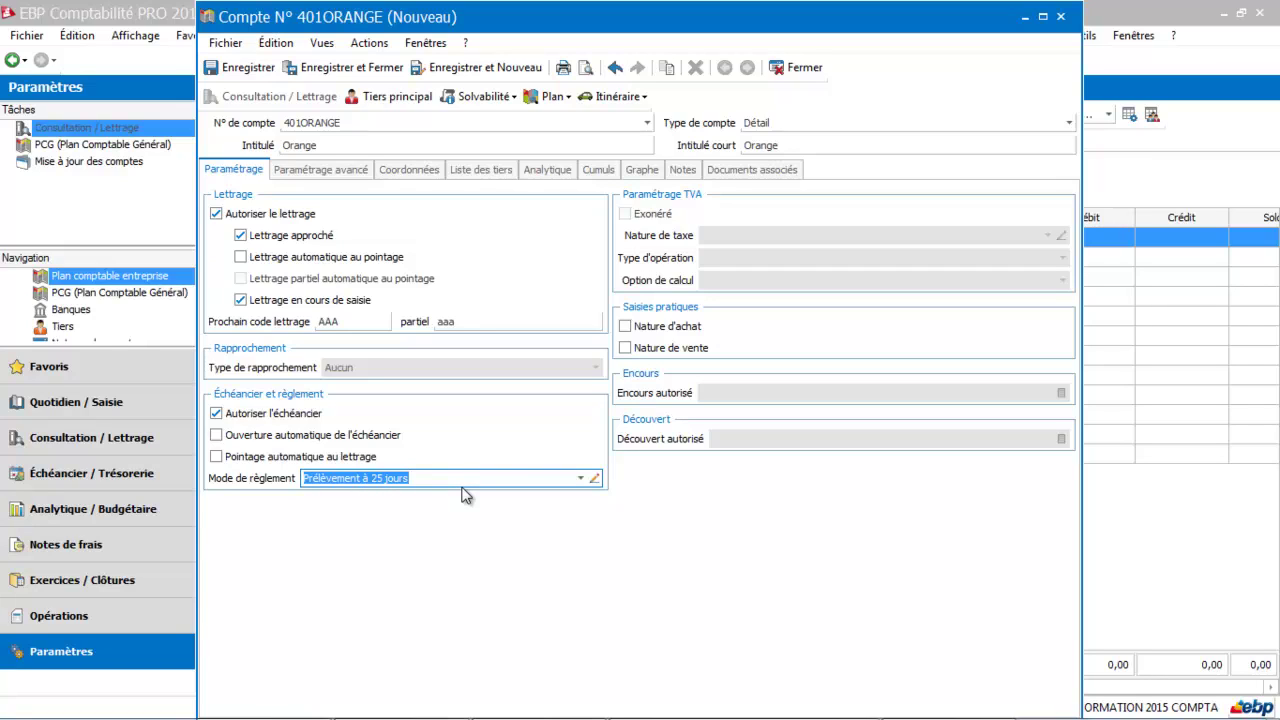
click(594, 478)
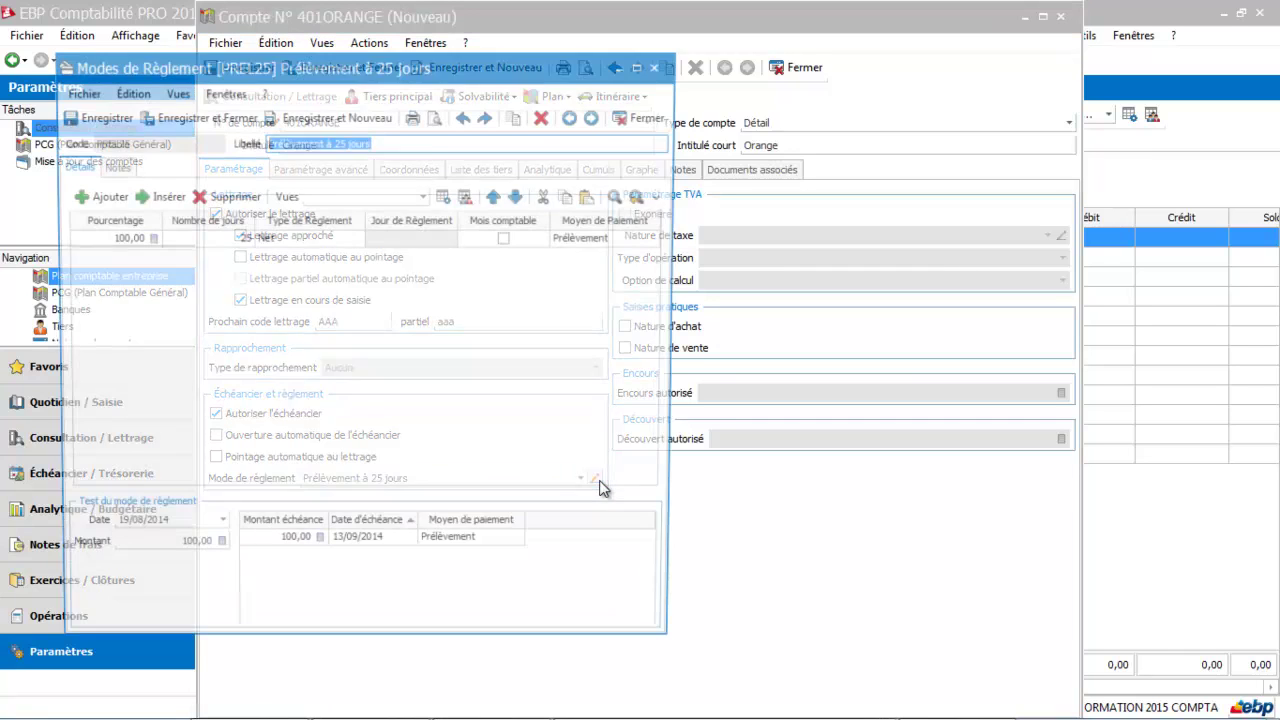
click(645, 113)
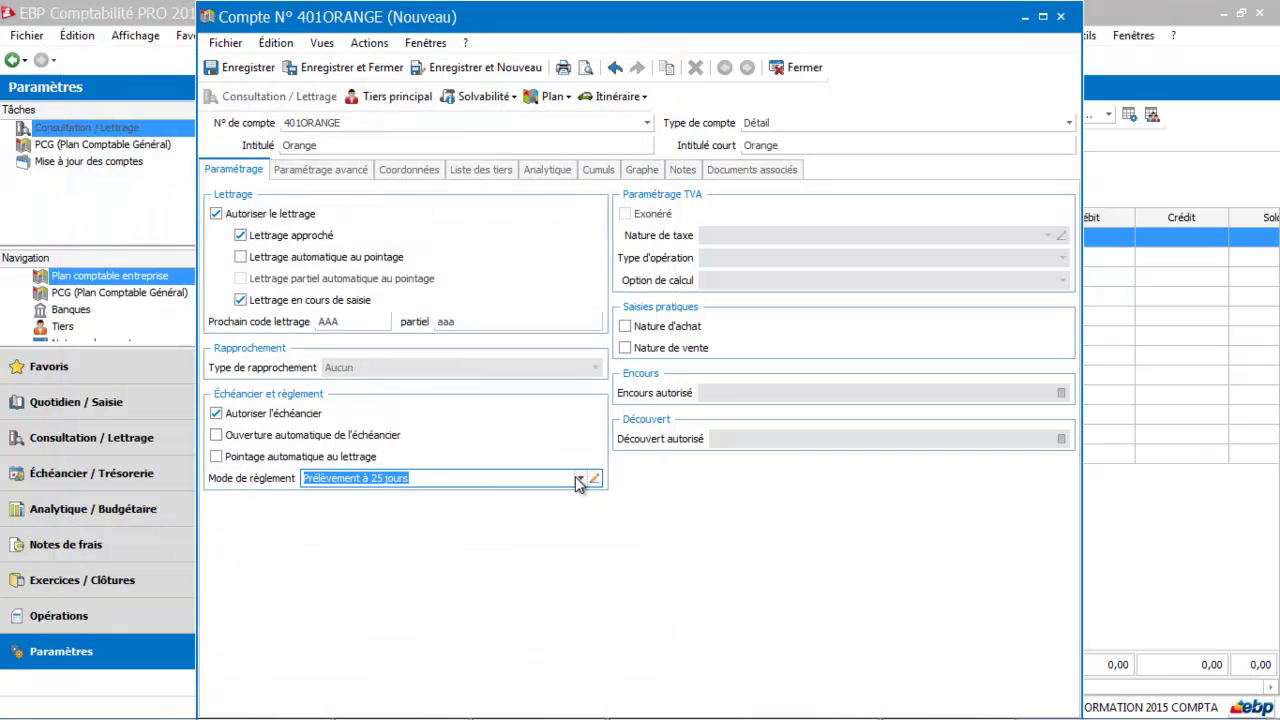
Step: Start a new payment mode with code T30FM and label "Traite à 30 jours fin de mois"
click(580, 478)
click(487, 682)
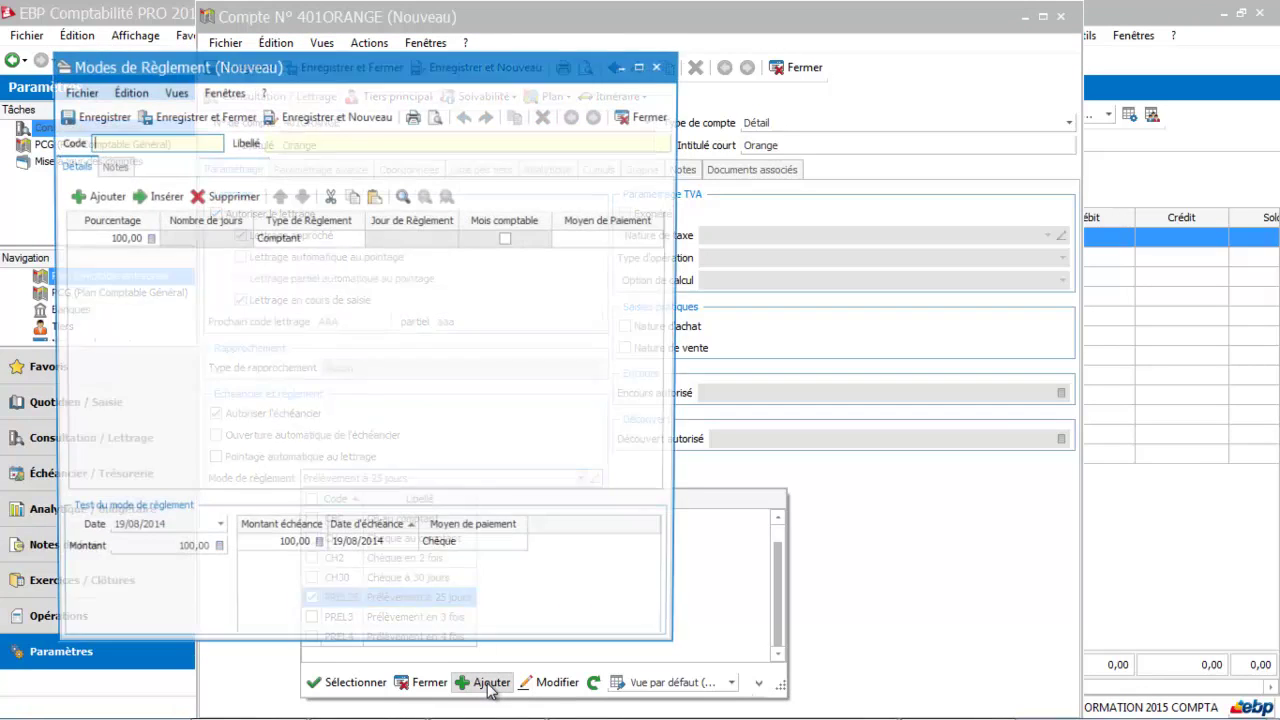
text(T)
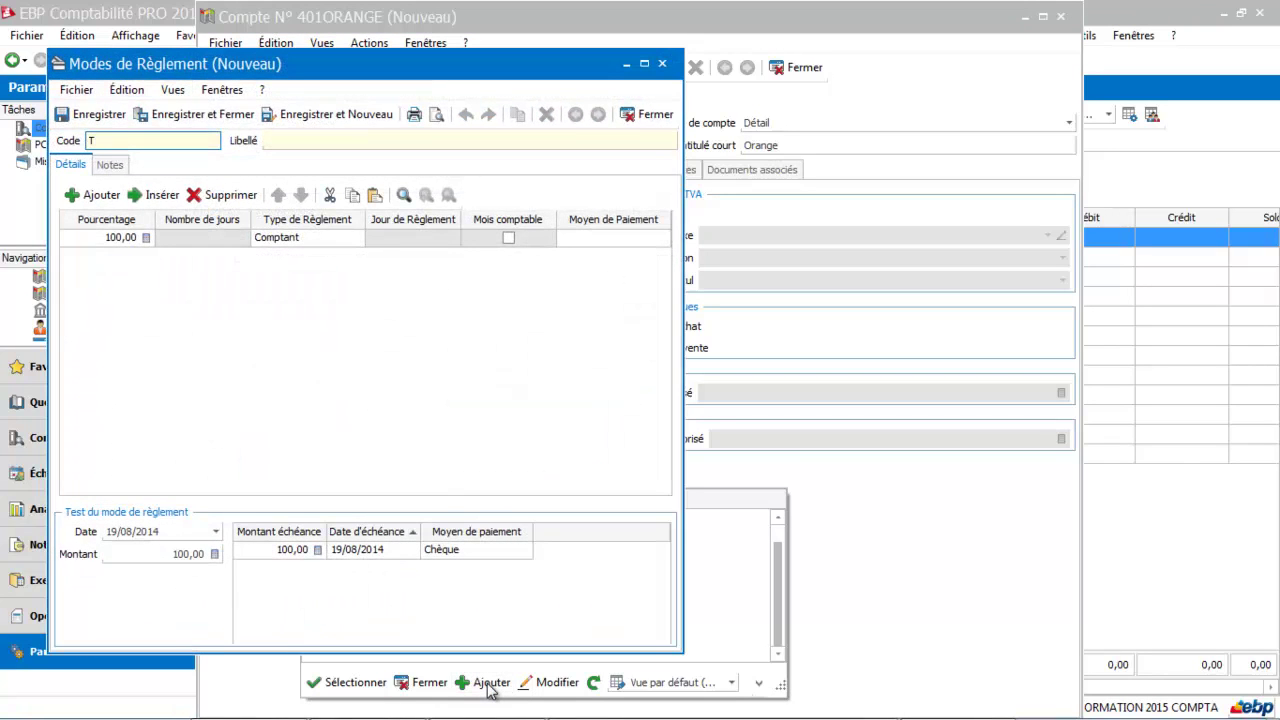
text(30FM)
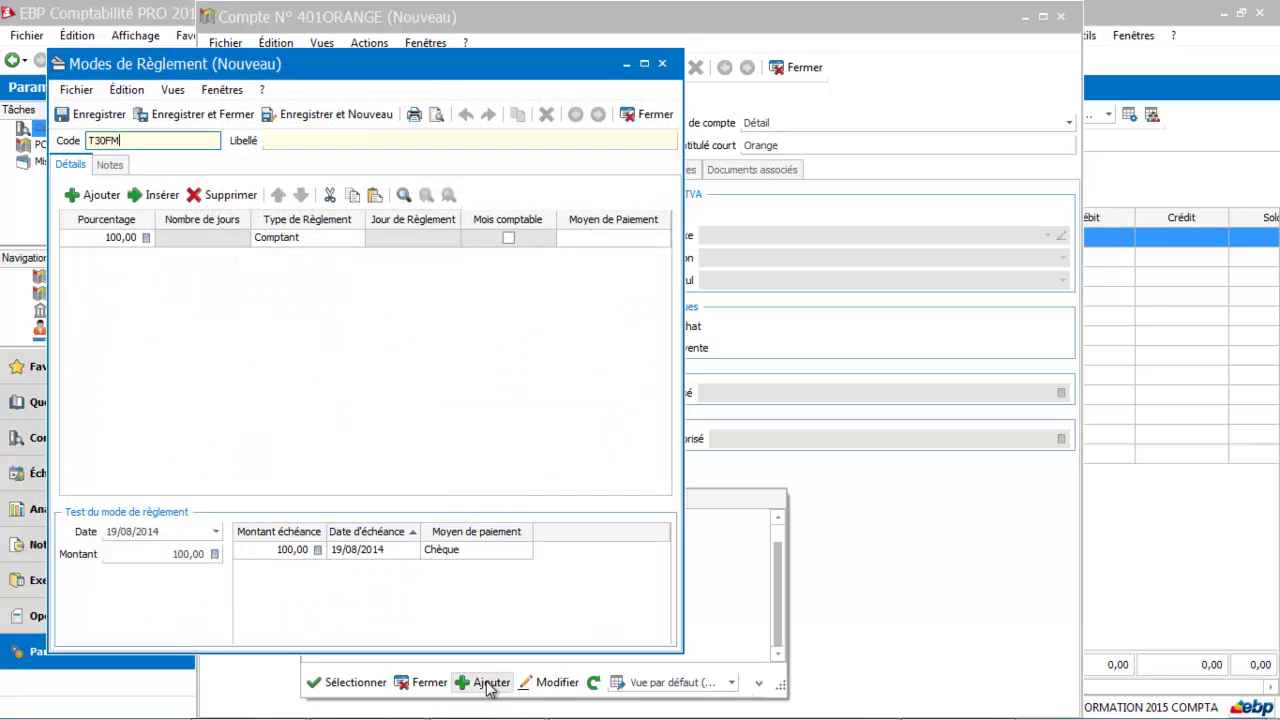
key(Tab)
text(Trai)
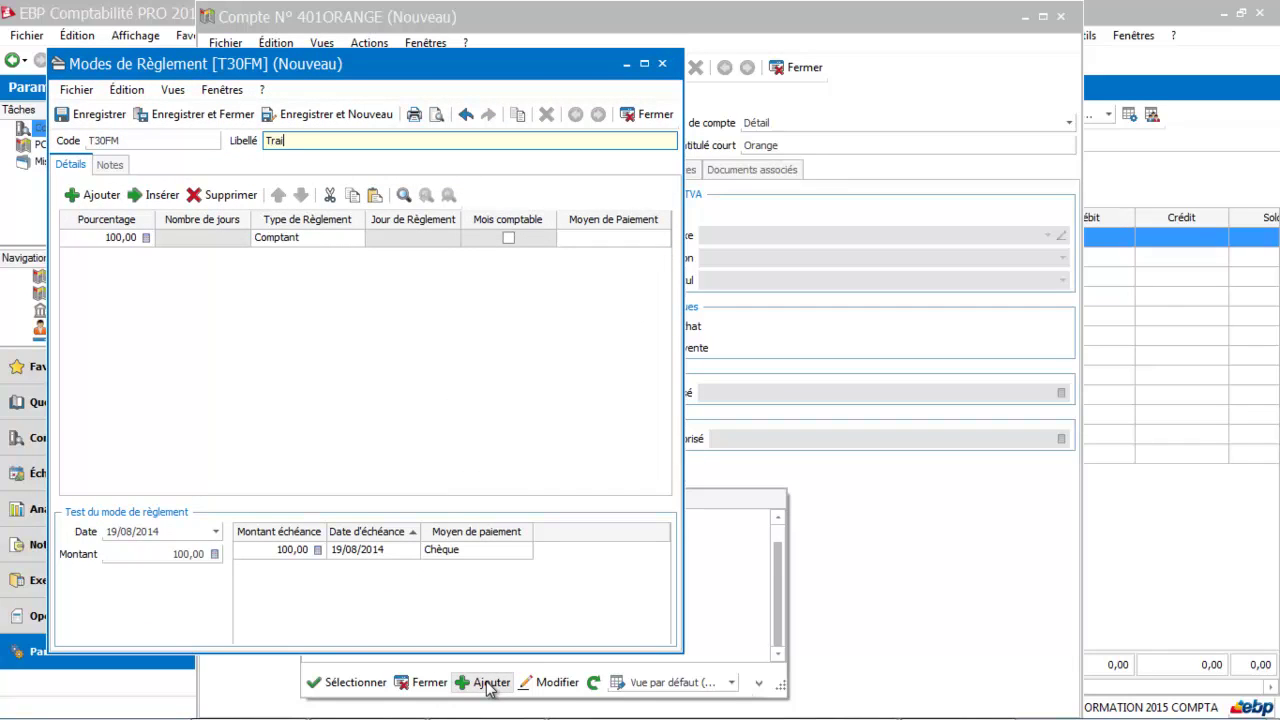
text(te à 30 jours fin de mois)
key(Tab)
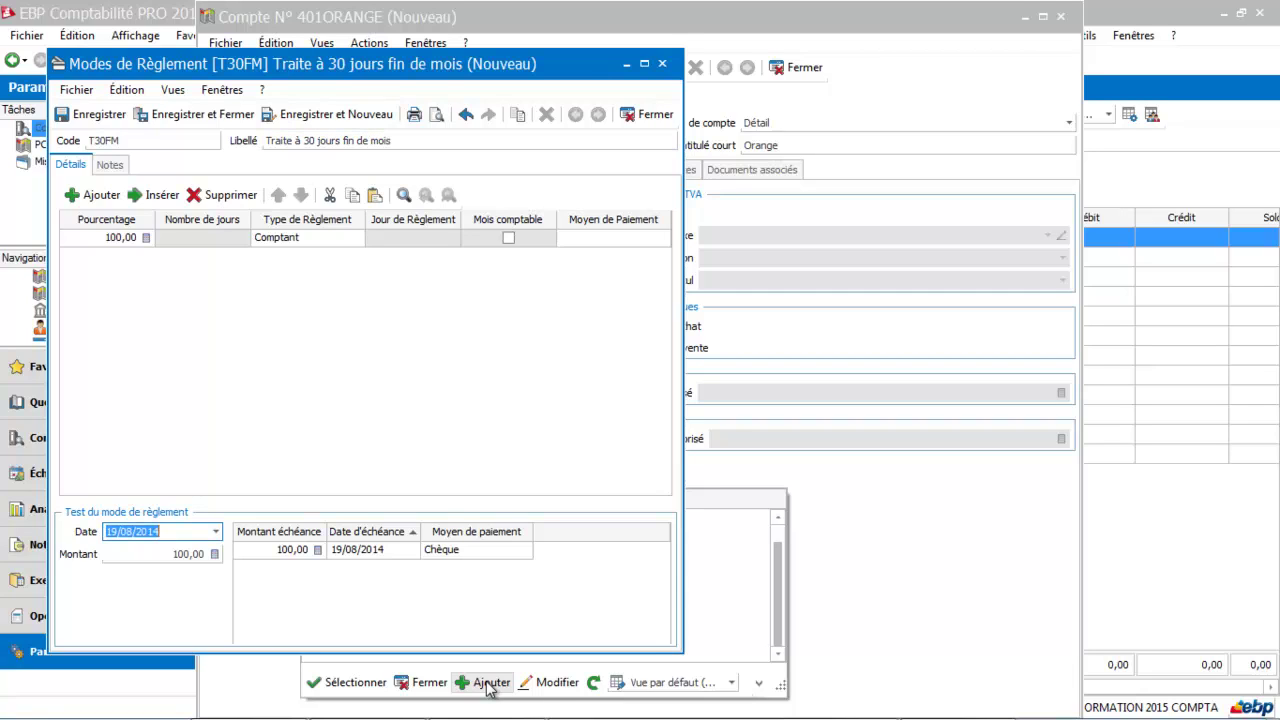
Step: Define the T30FM payment mode's terms as Fin de mois with 30 days
click(322, 236)
click(305, 312)
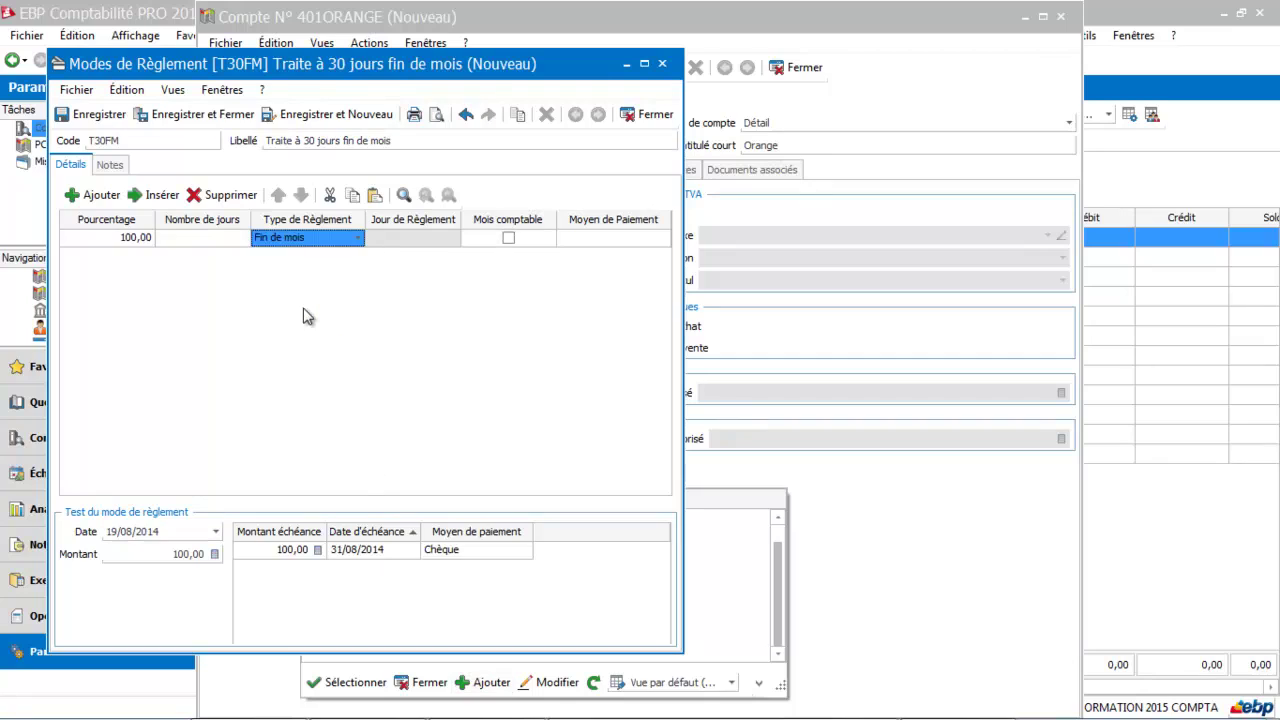
click(230, 239)
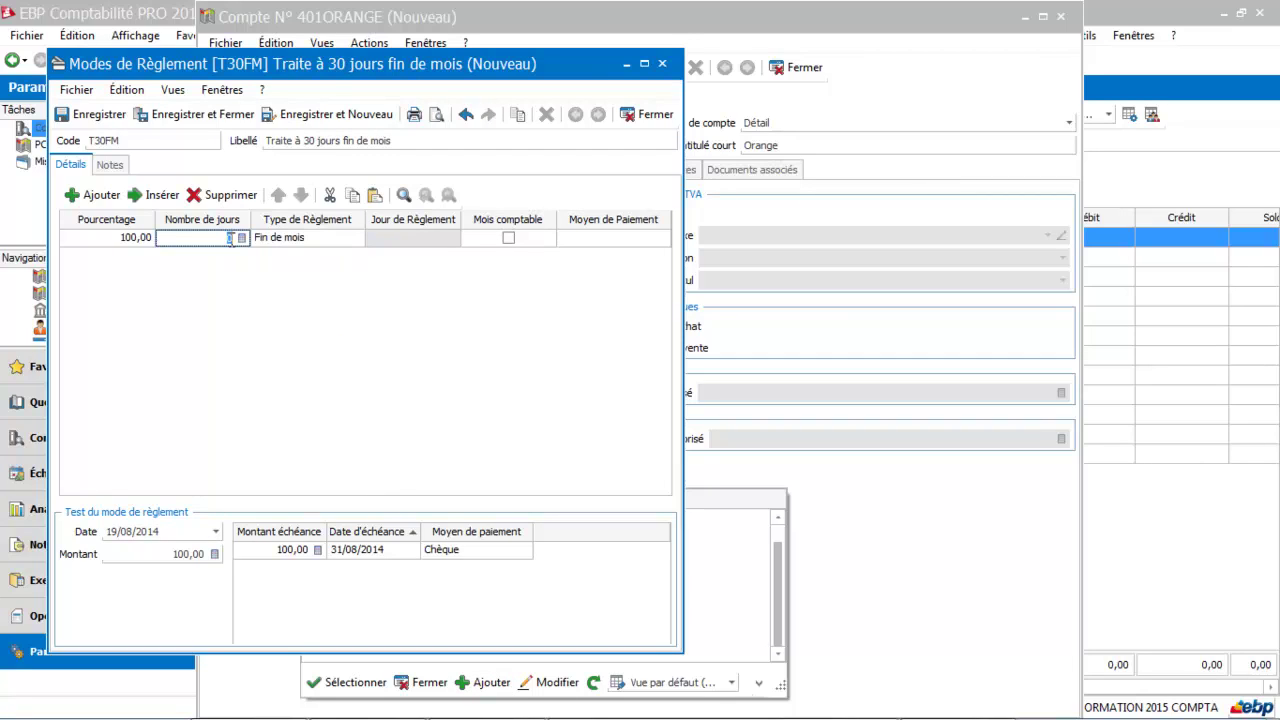
text(30)
key(Tab)
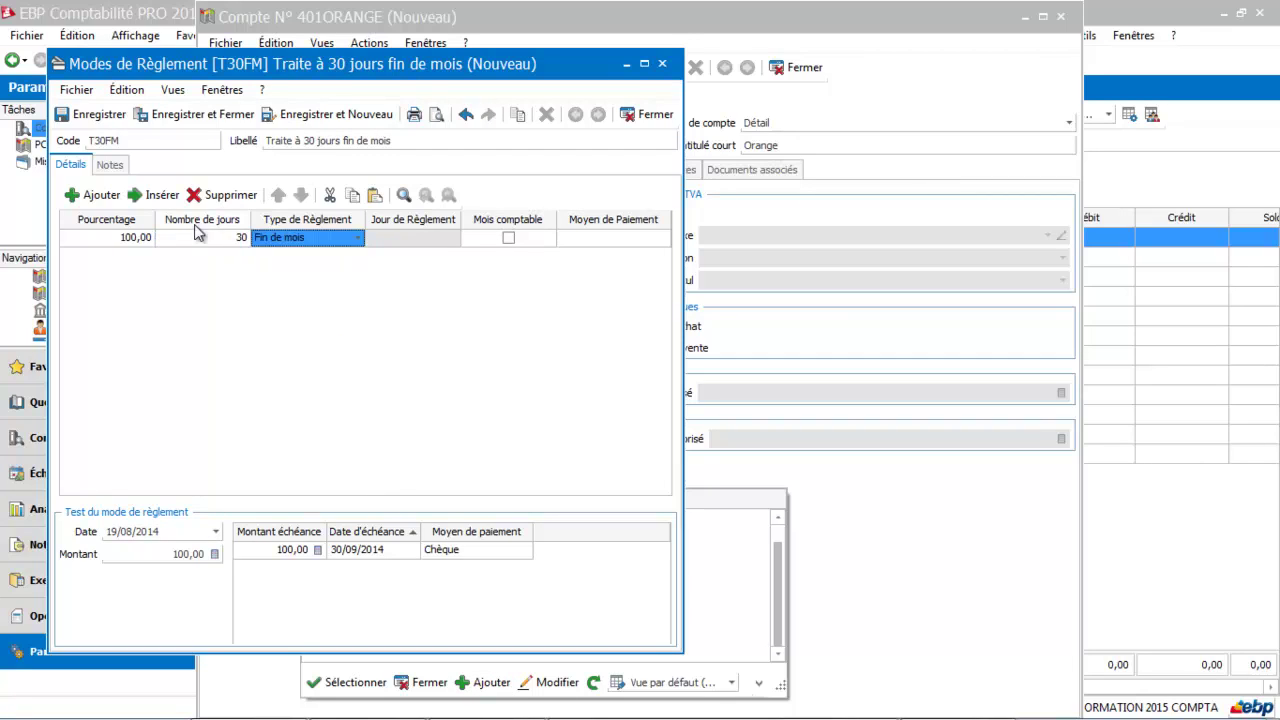
Step: Save and close the payment mode, check the Orange account's Coordonnées and save the account to the company chart
click(218, 114)
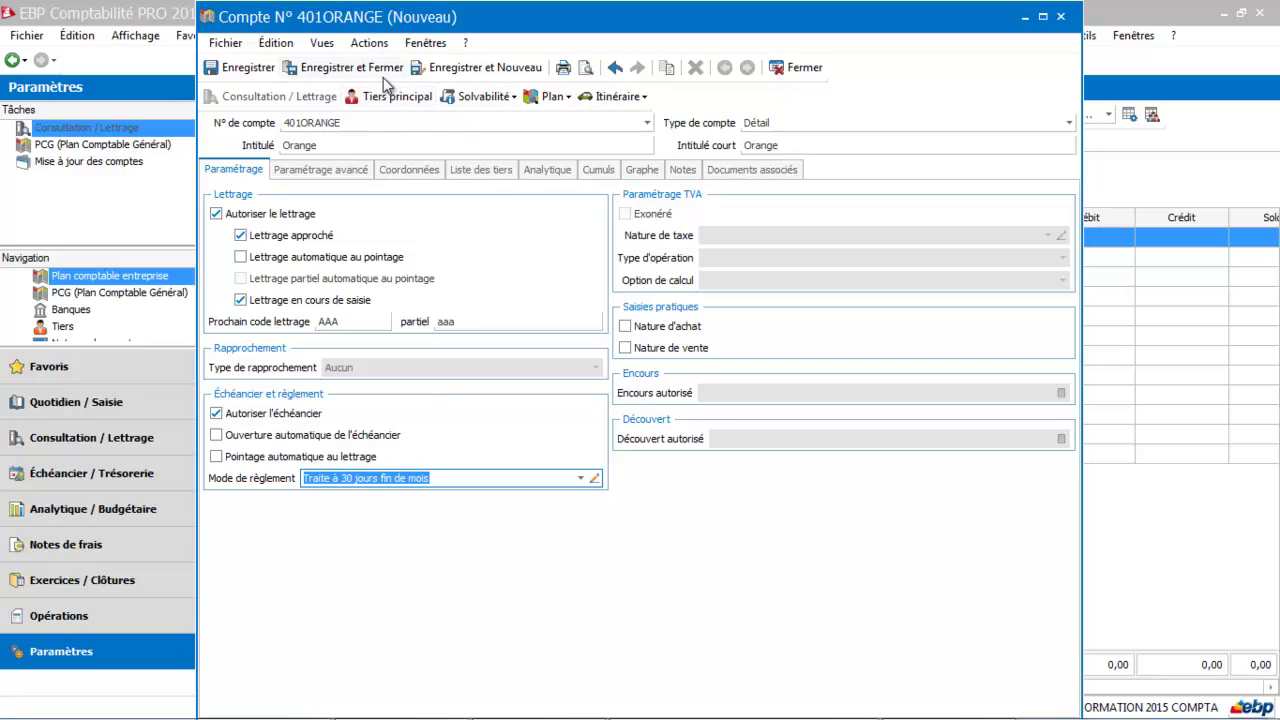
click(408, 172)
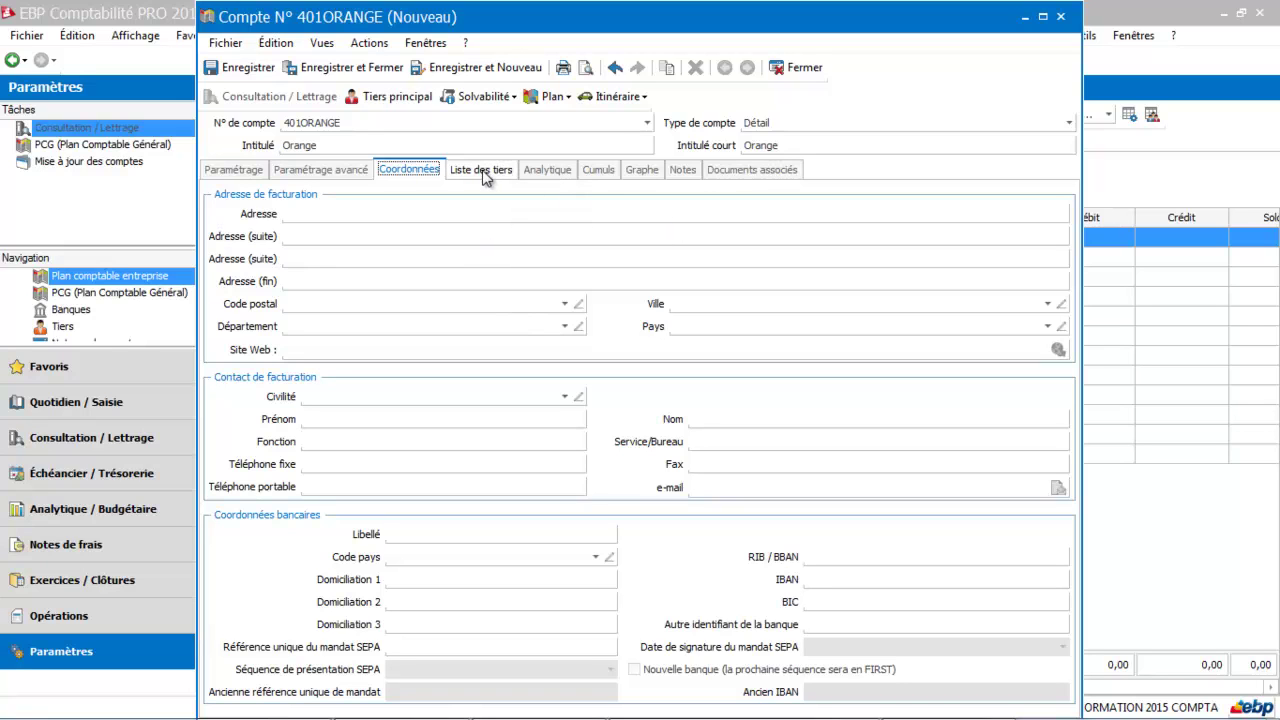
click(377, 67)
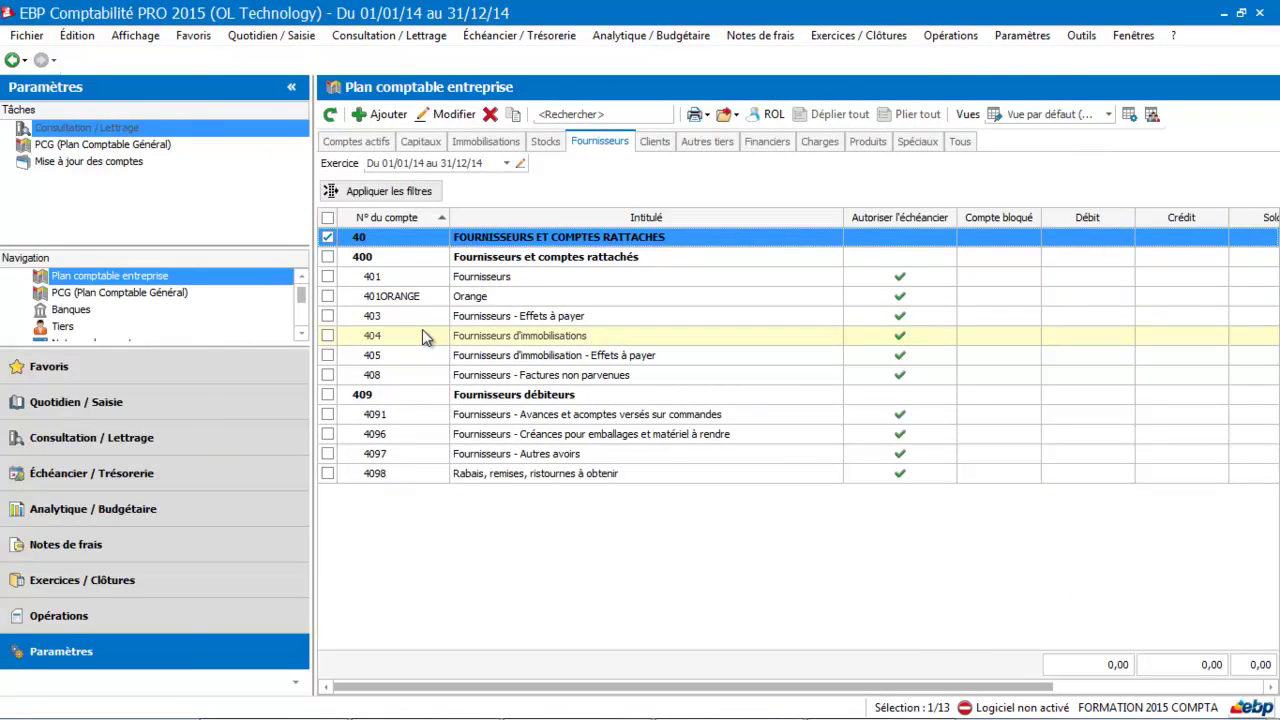
Step: Start a new account in the Clients category, numbered 411 followed by the customer's surname
click(653, 141)
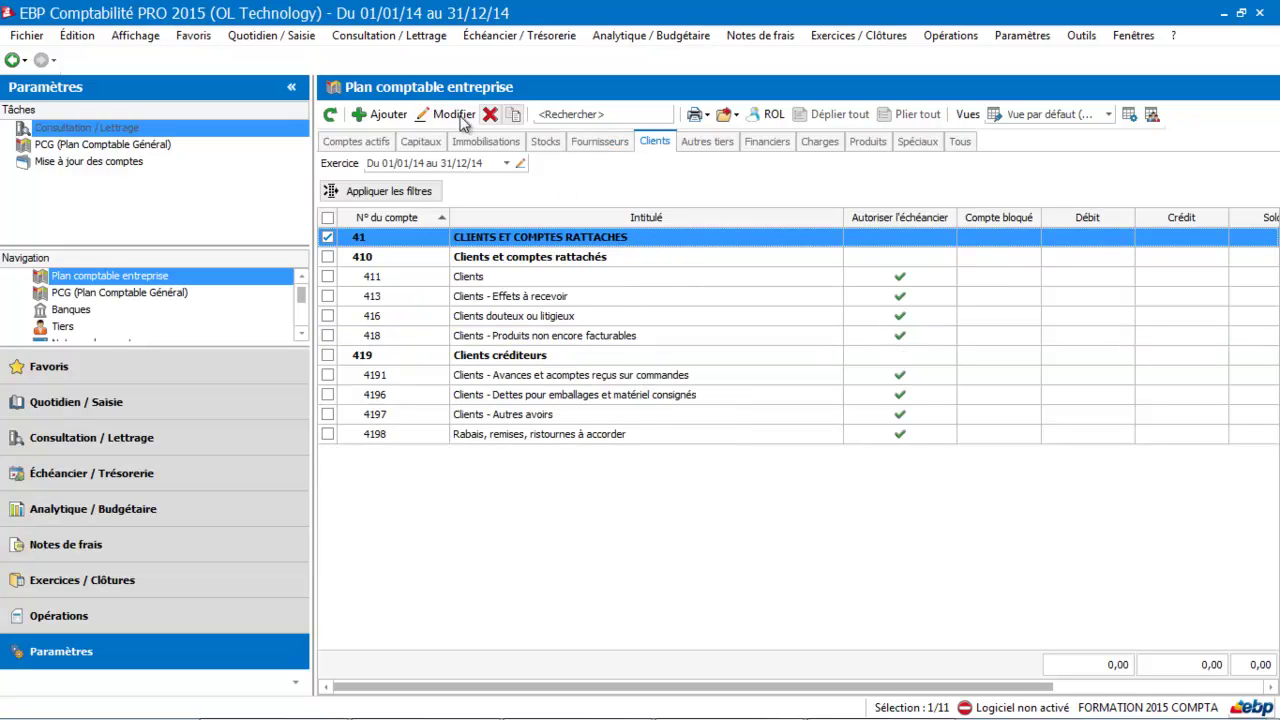
click(373, 115)
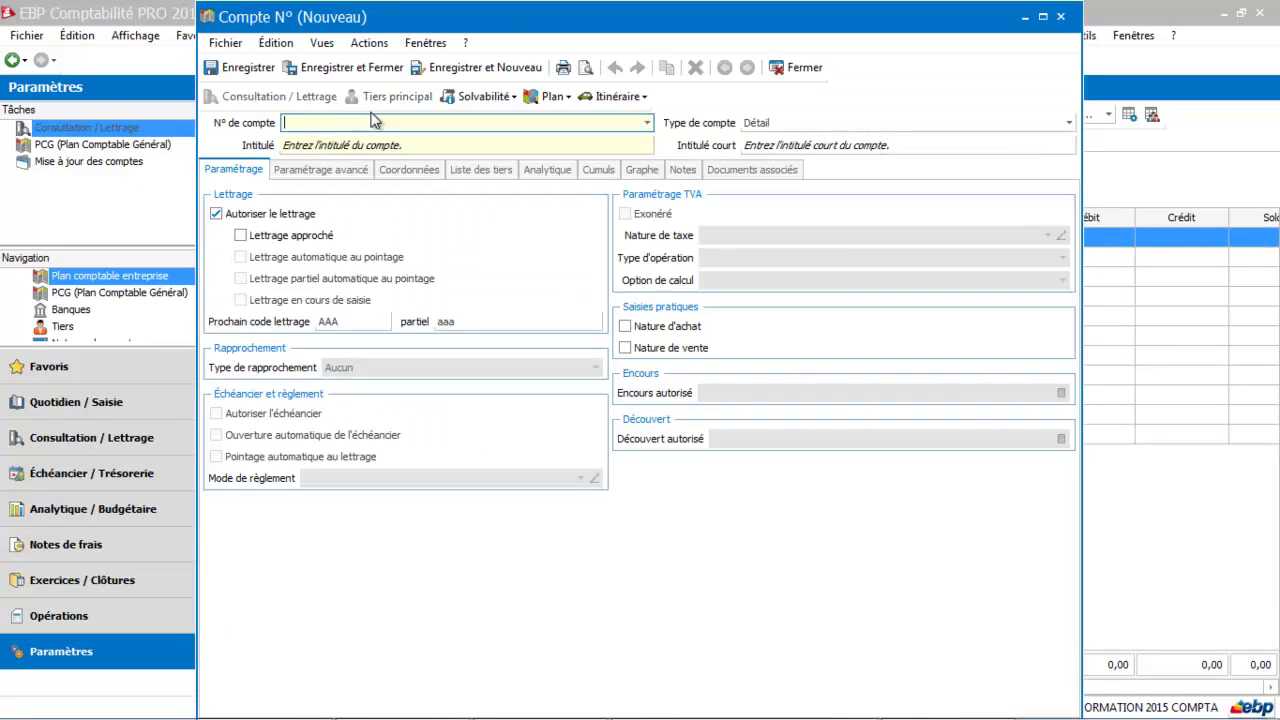
text(411dUPON)
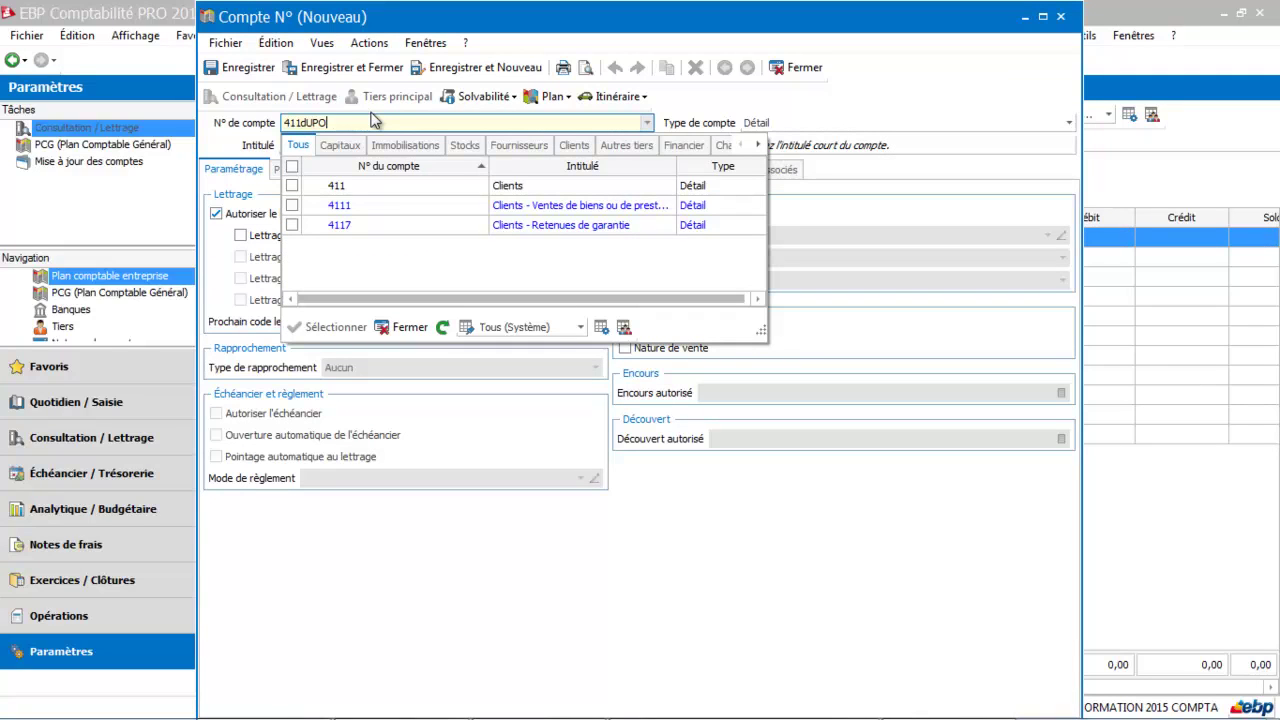
key(BackSpace)
key(BackSpace)
key(BackSpace)
key(BackSpace)
key(BackSpace)
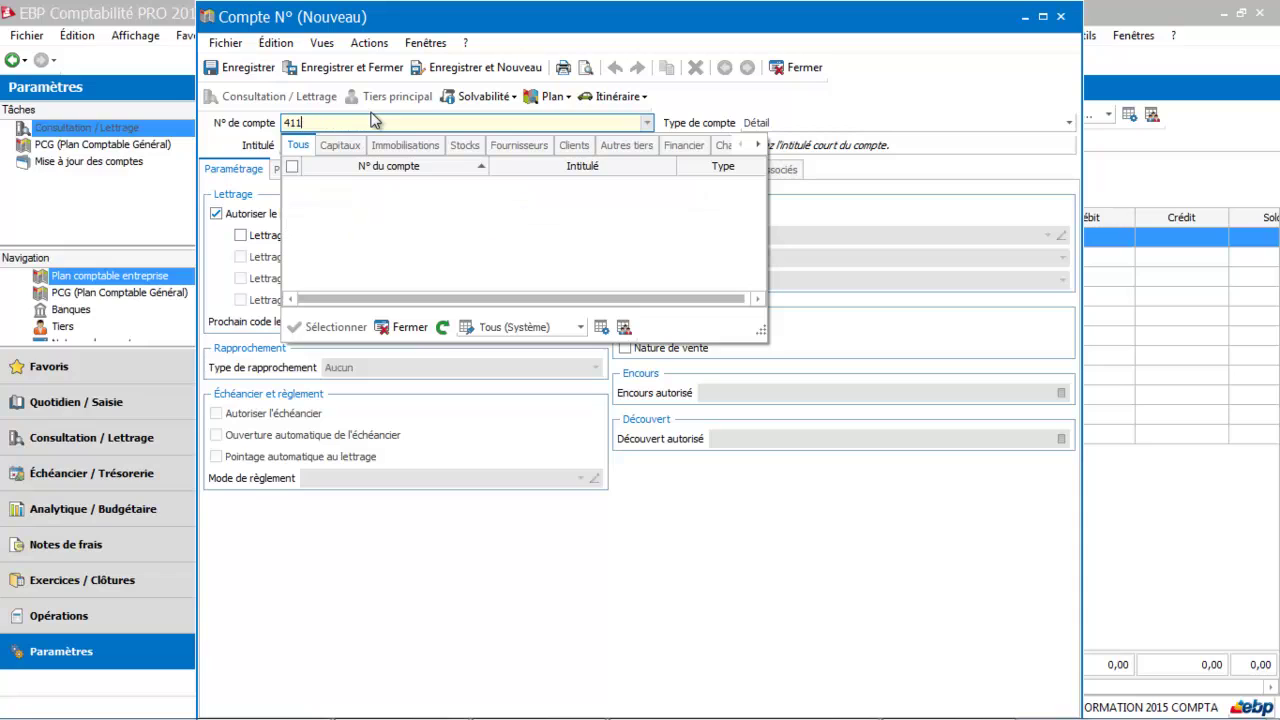
text(dupont)
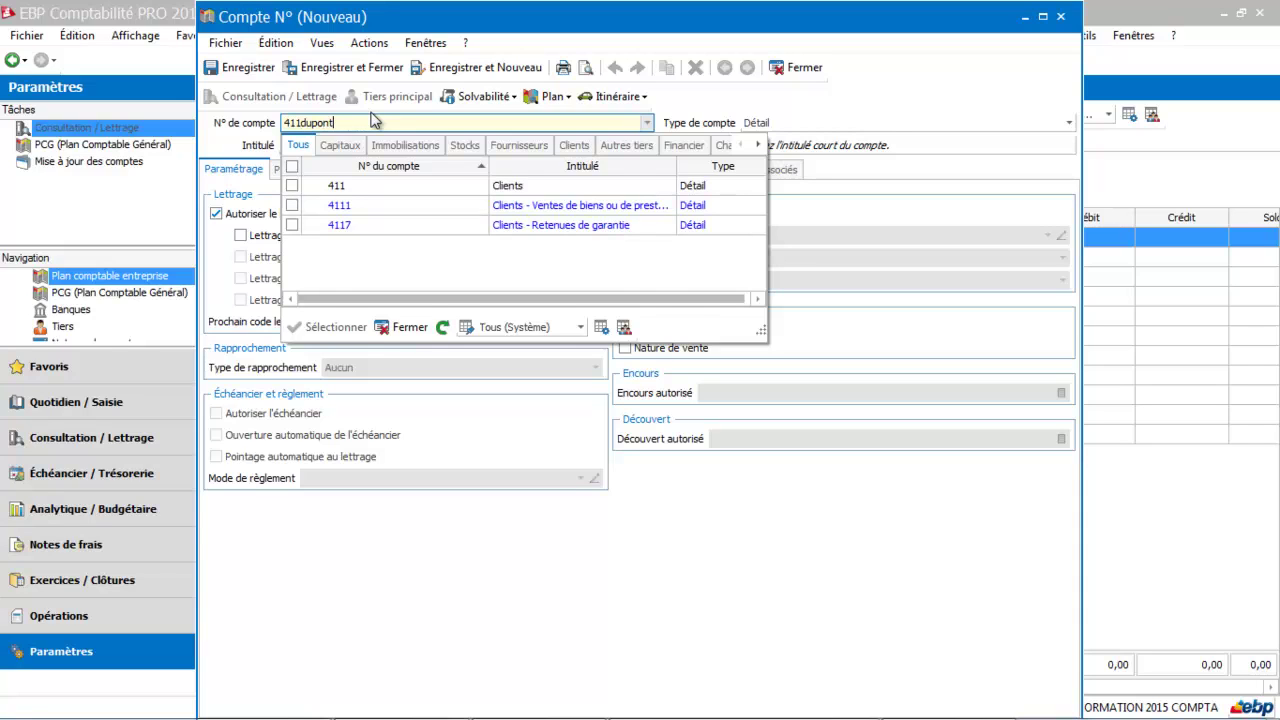
key(Tab)
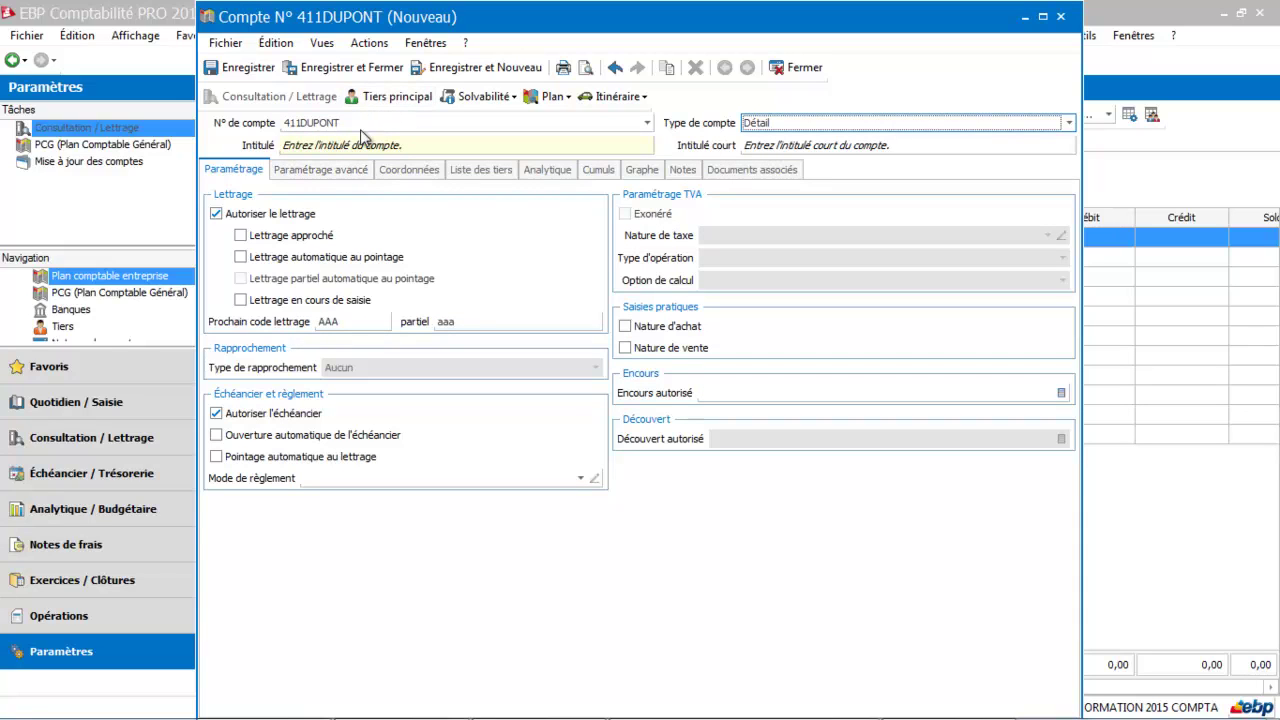
Step: Enter the customer's surname as the title of the new client account
click(360, 137)
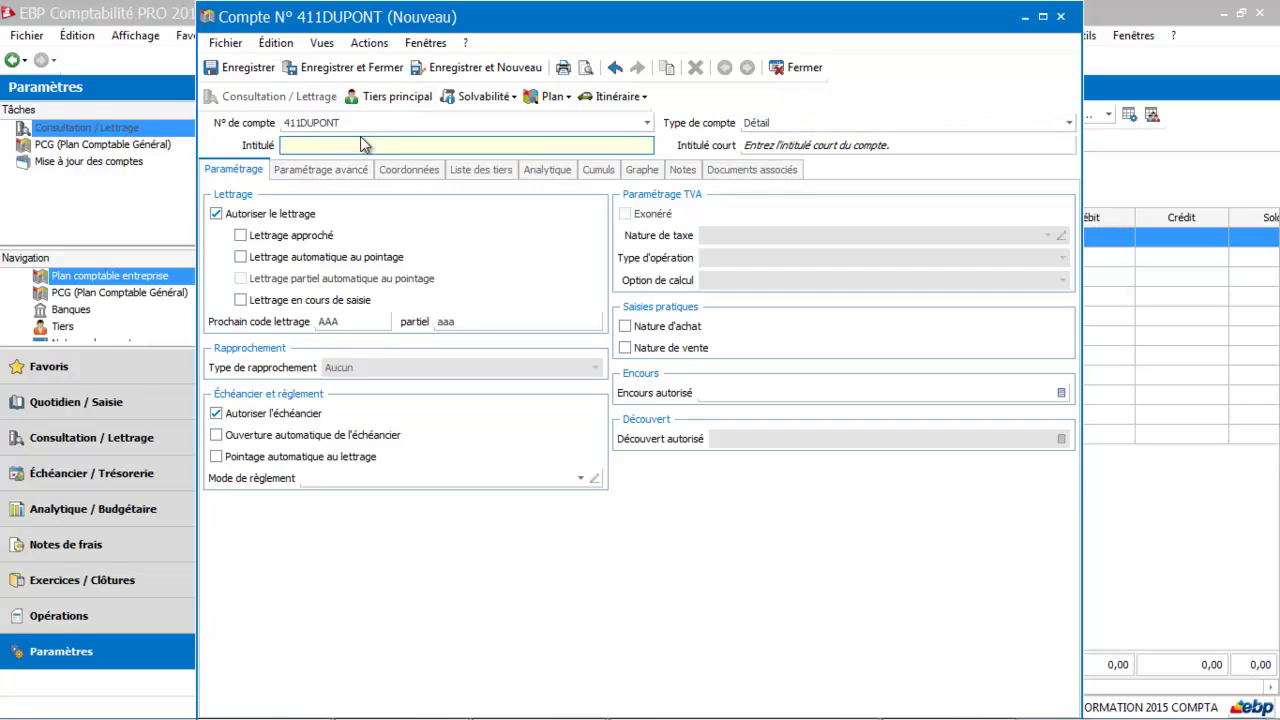
text(D)
key(BackSpace)
text(Dupont)
key(Tab)
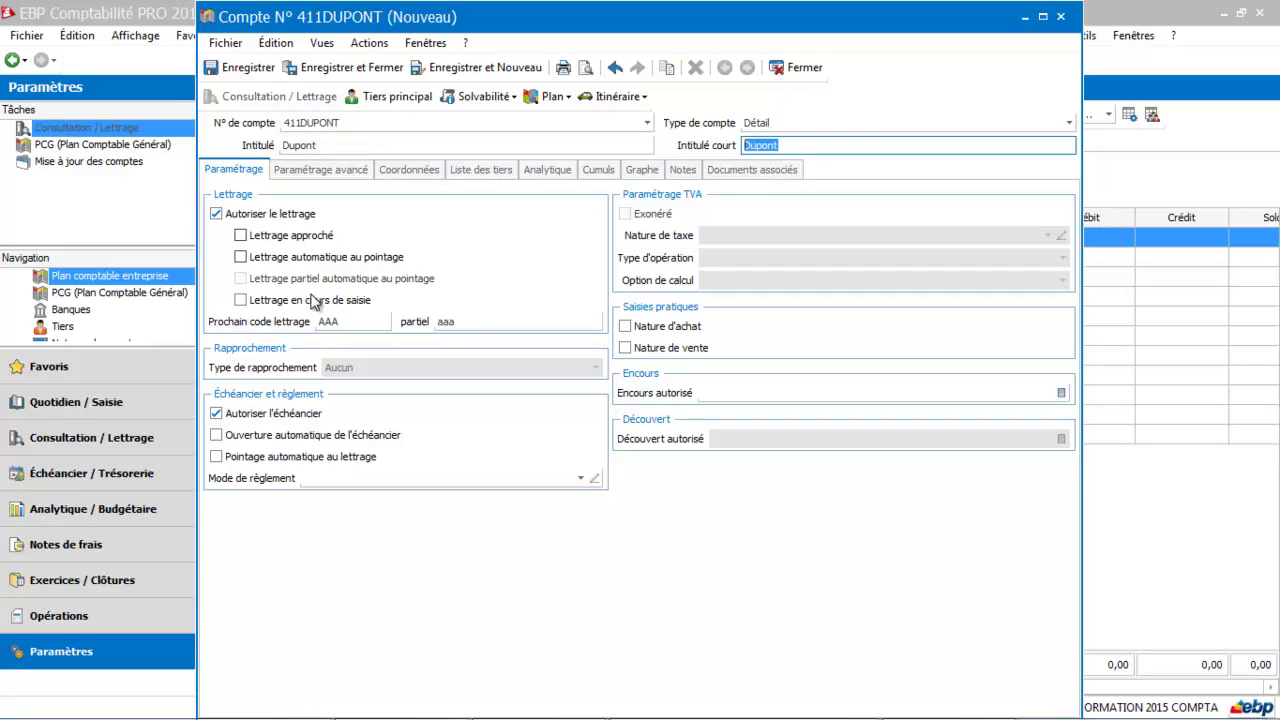
Step: Set the client account's payment mode to Traite à 30 jours fin de mois
click(387, 479)
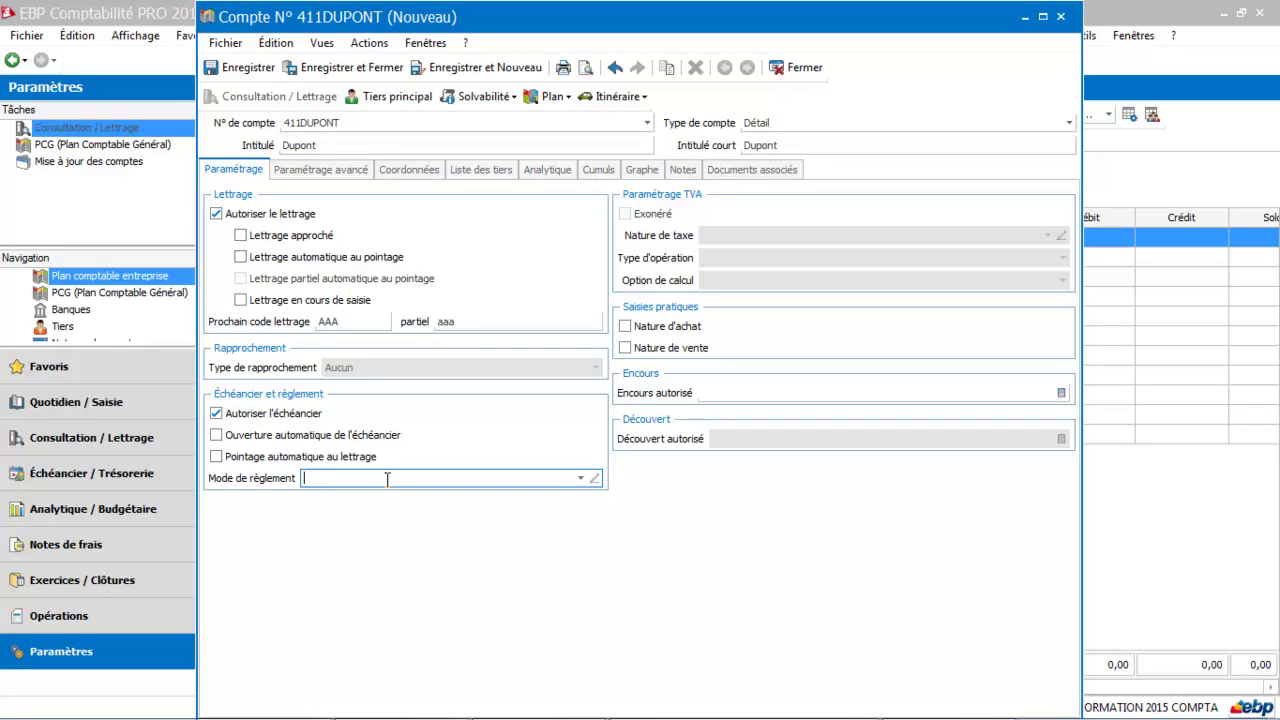
click(581, 479)
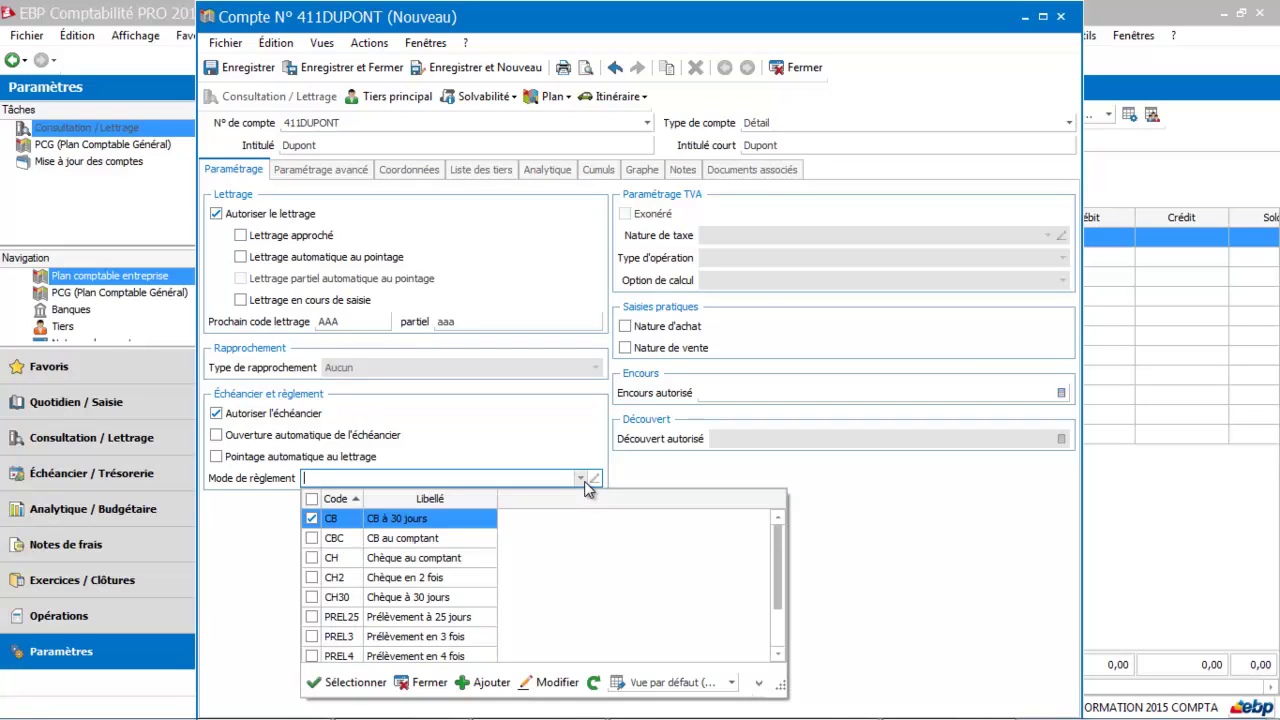
scroll(775, 553, down, 1)
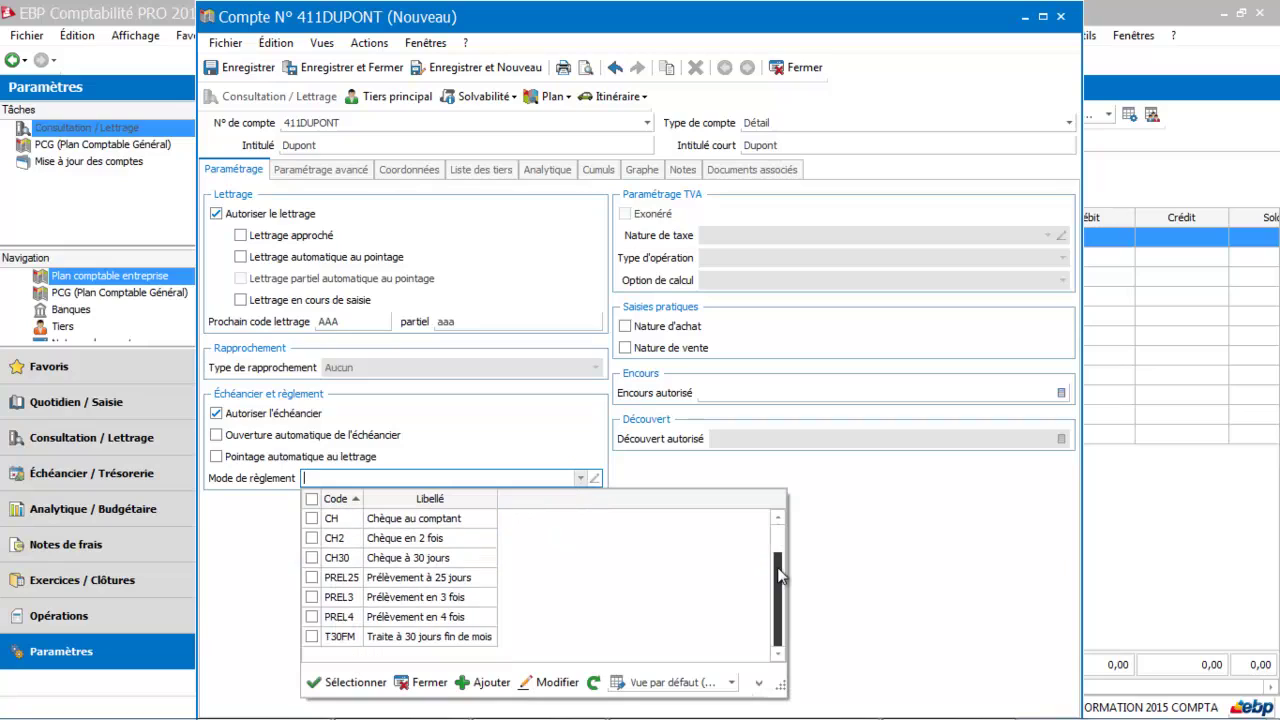
click(452, 642)
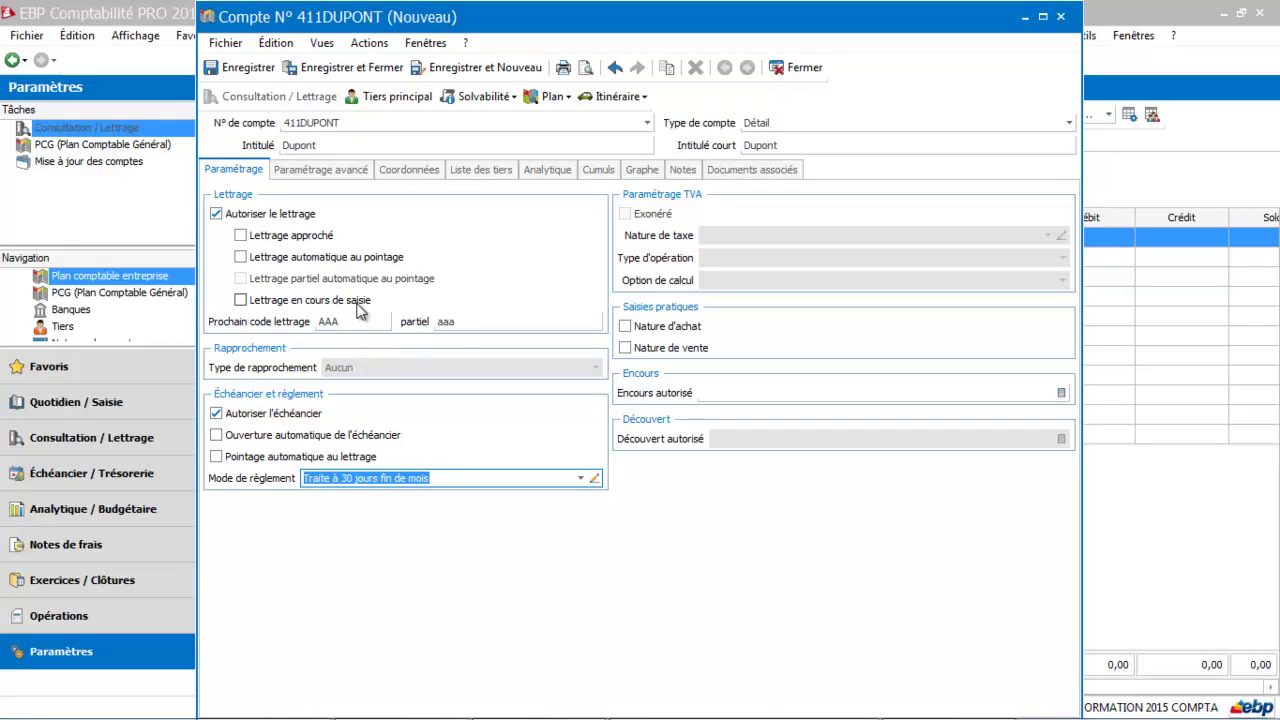
Step: Enable Lettrage approché and Lettrage en cours de saisie on the client account and save it to the company chart
click(241, 236)
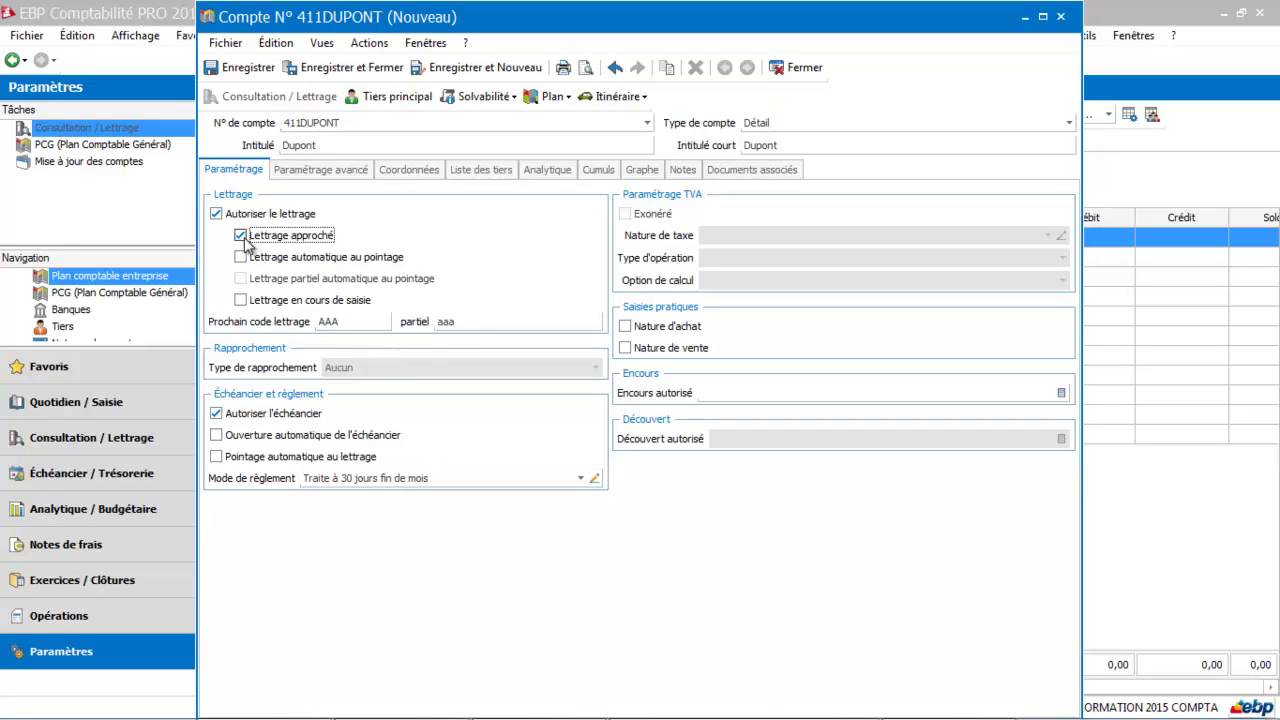
click(241, 301)
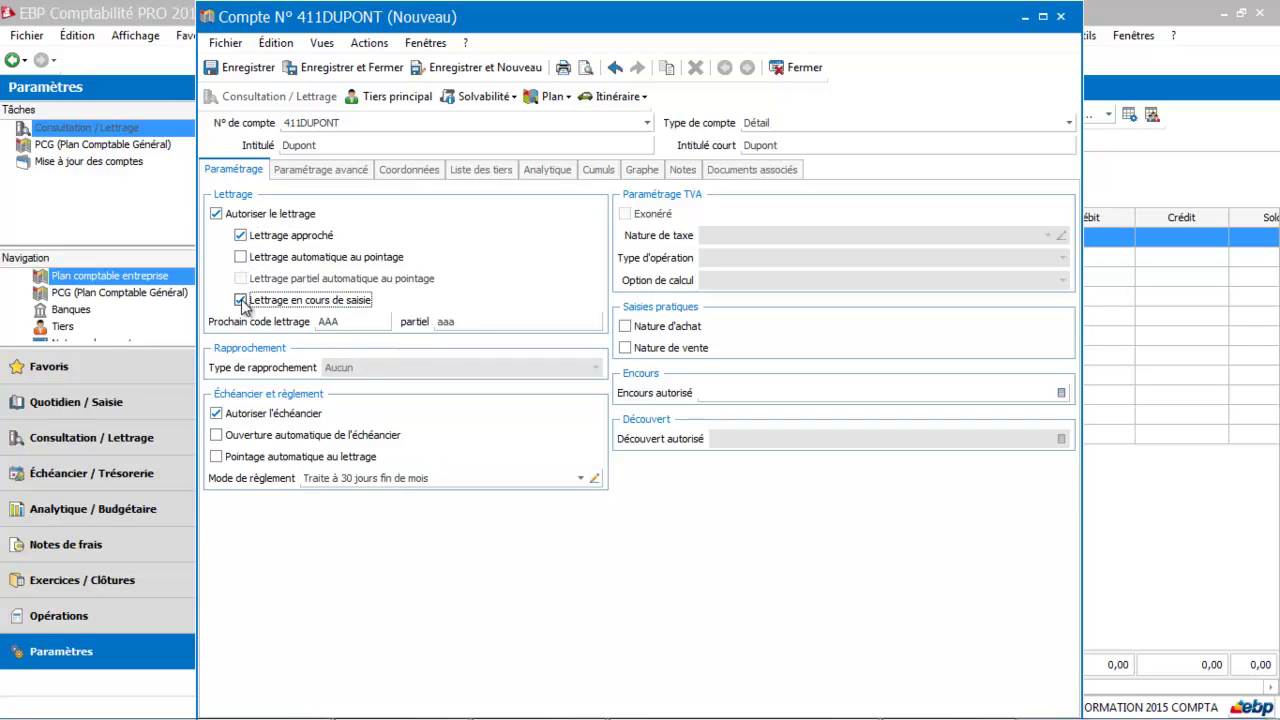
click(350, 172)
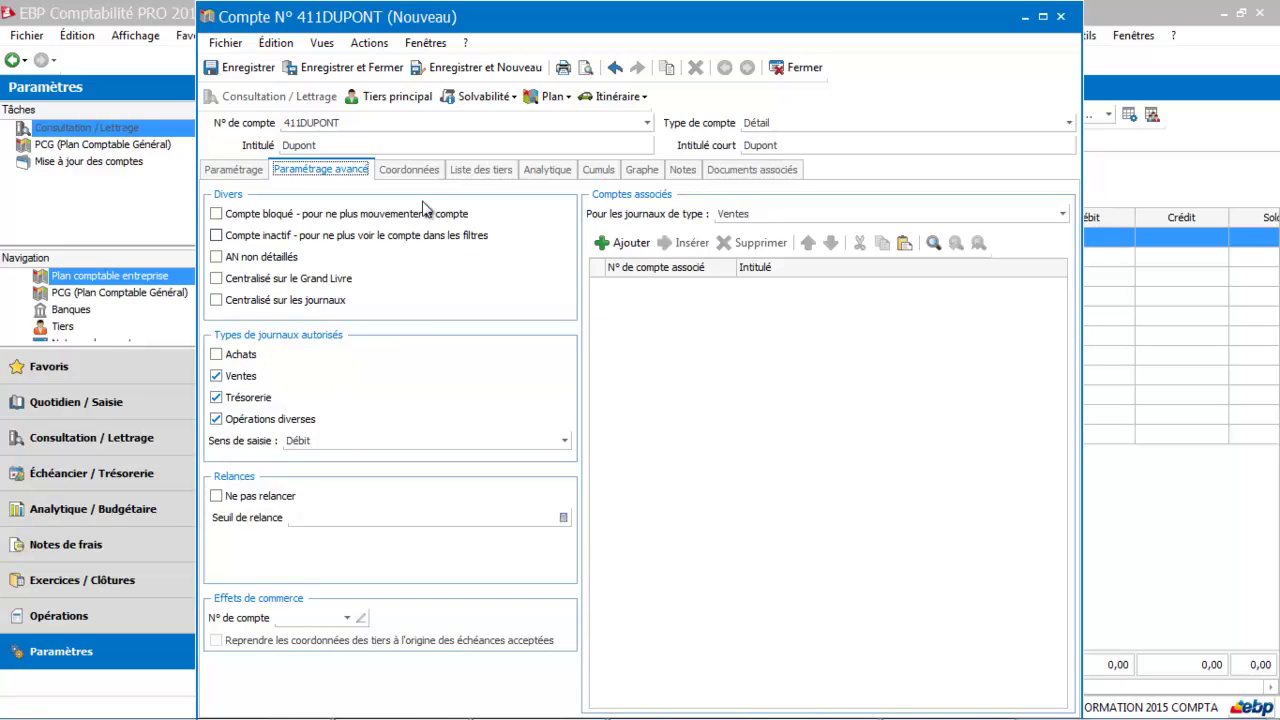
click(432, 174)
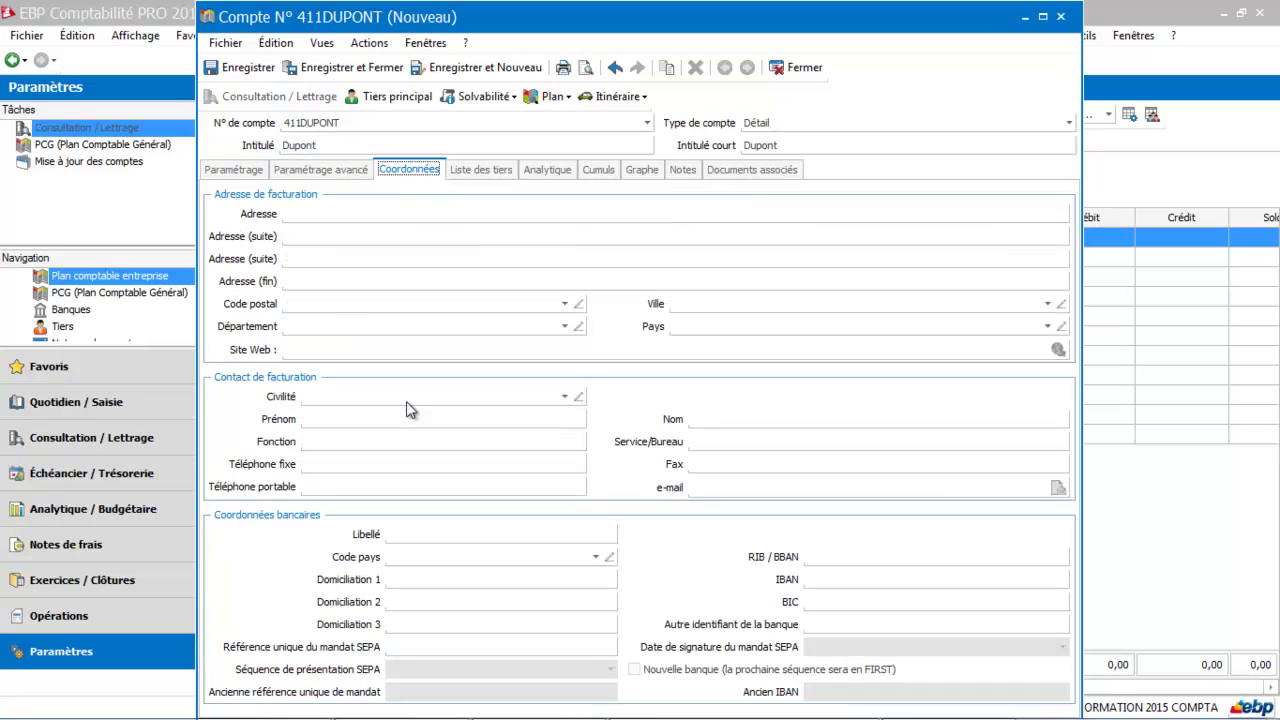
click(390, 68)
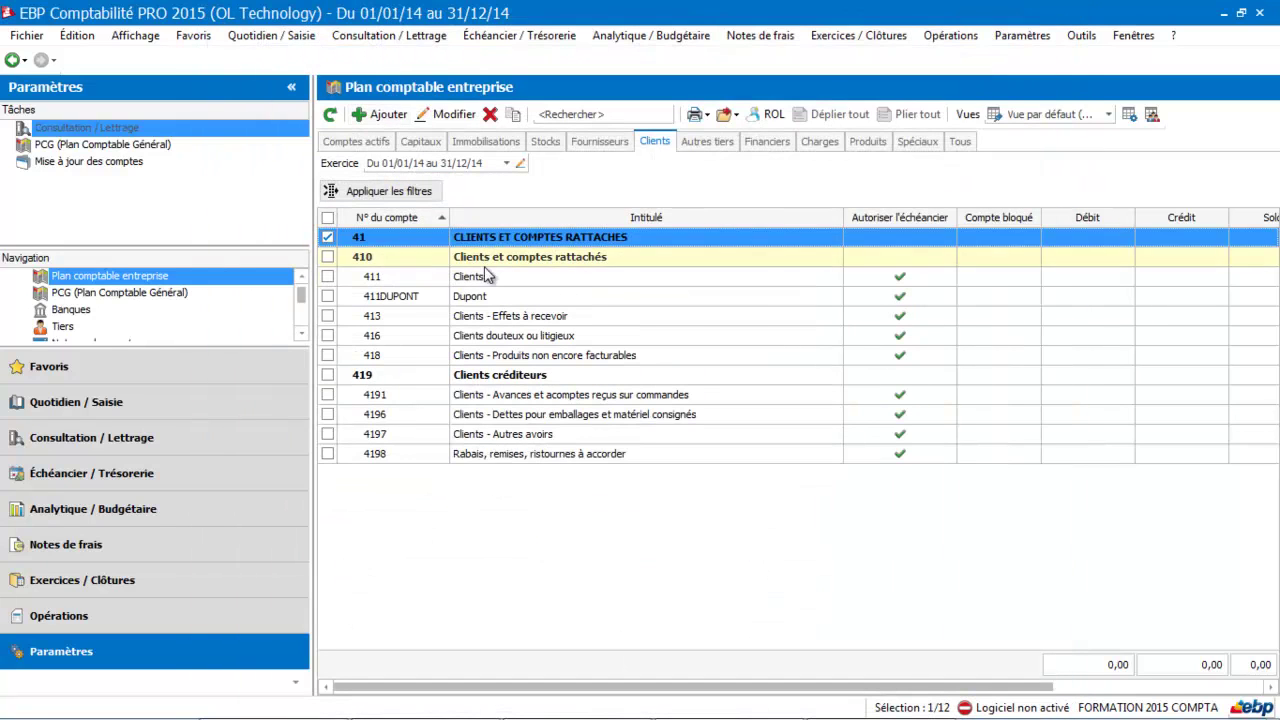
Step: Review the Autres tiers accounts and start a new account there numbered 437500
click(716, 141)
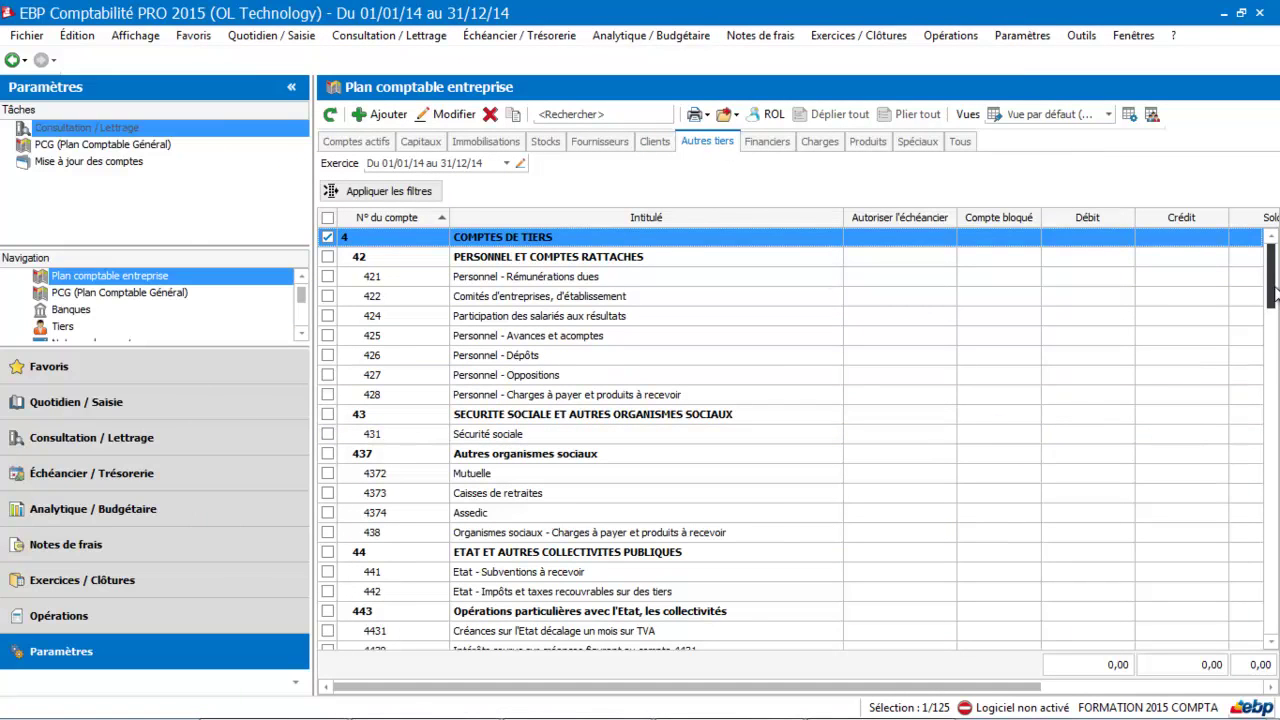
drag(1274, 290, 1270, 425)
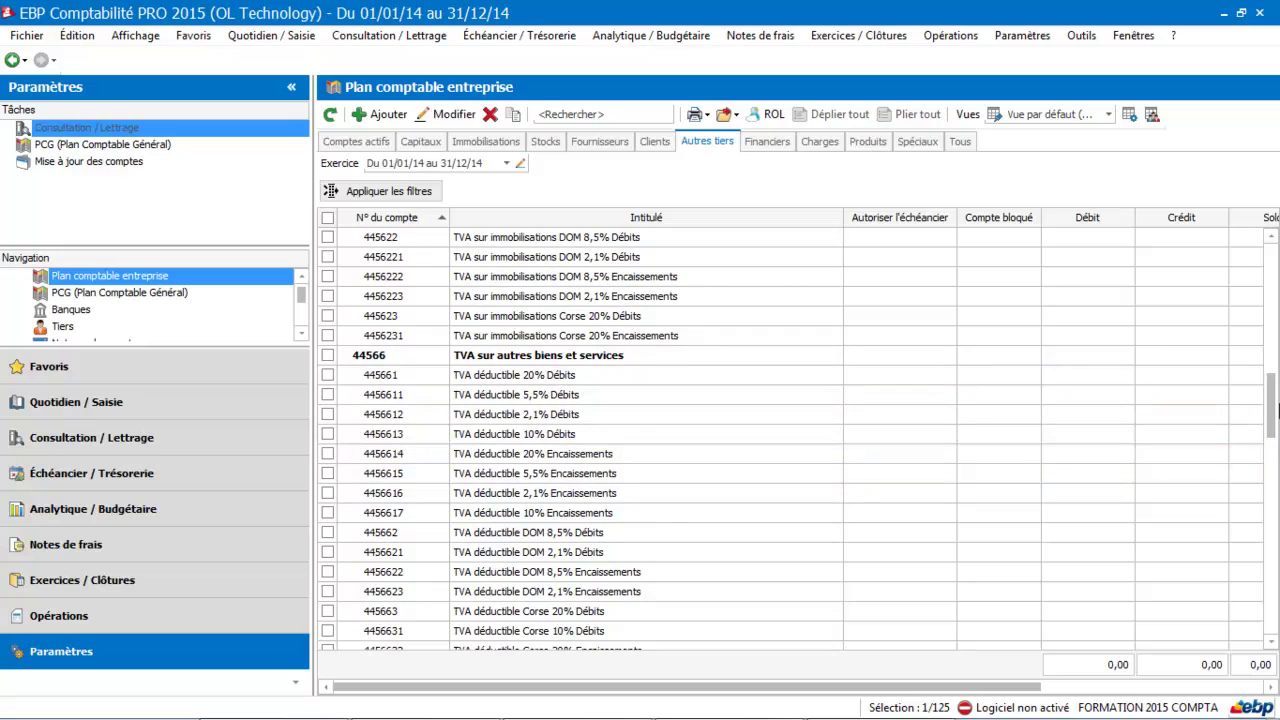
drag(1275, 408, 1271, 287)
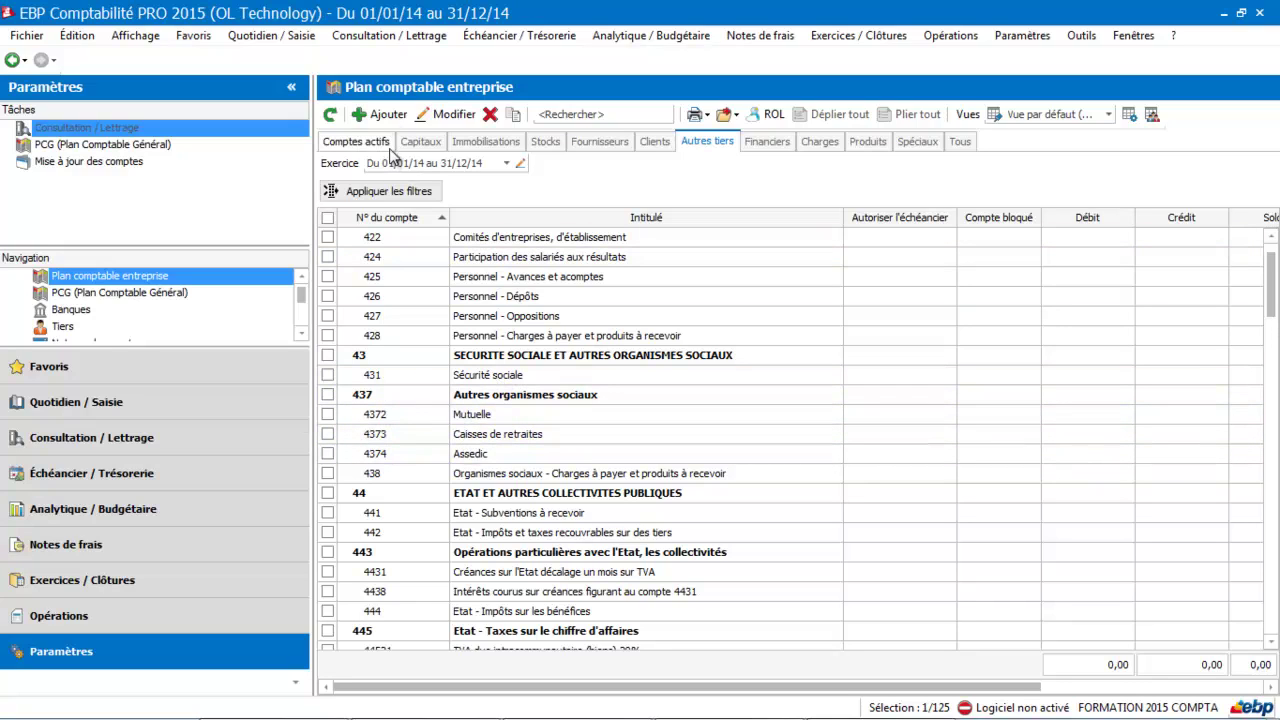
click(389, 114)
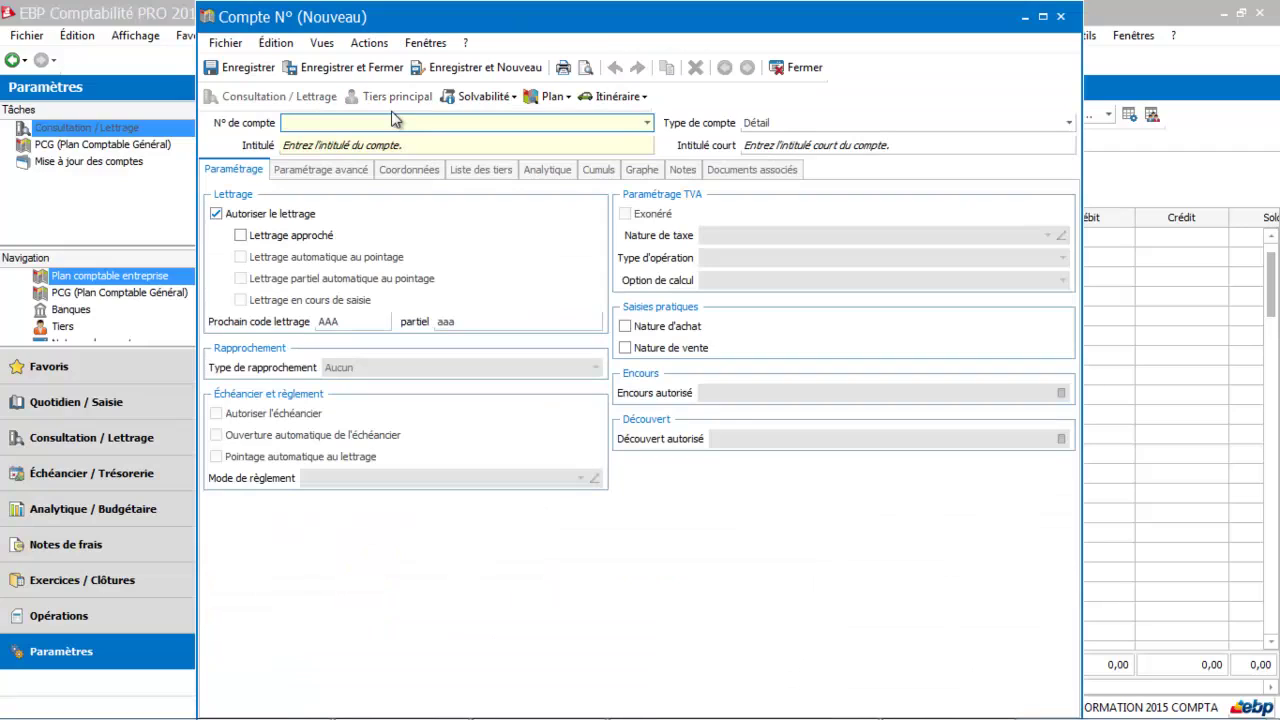
text(437500)
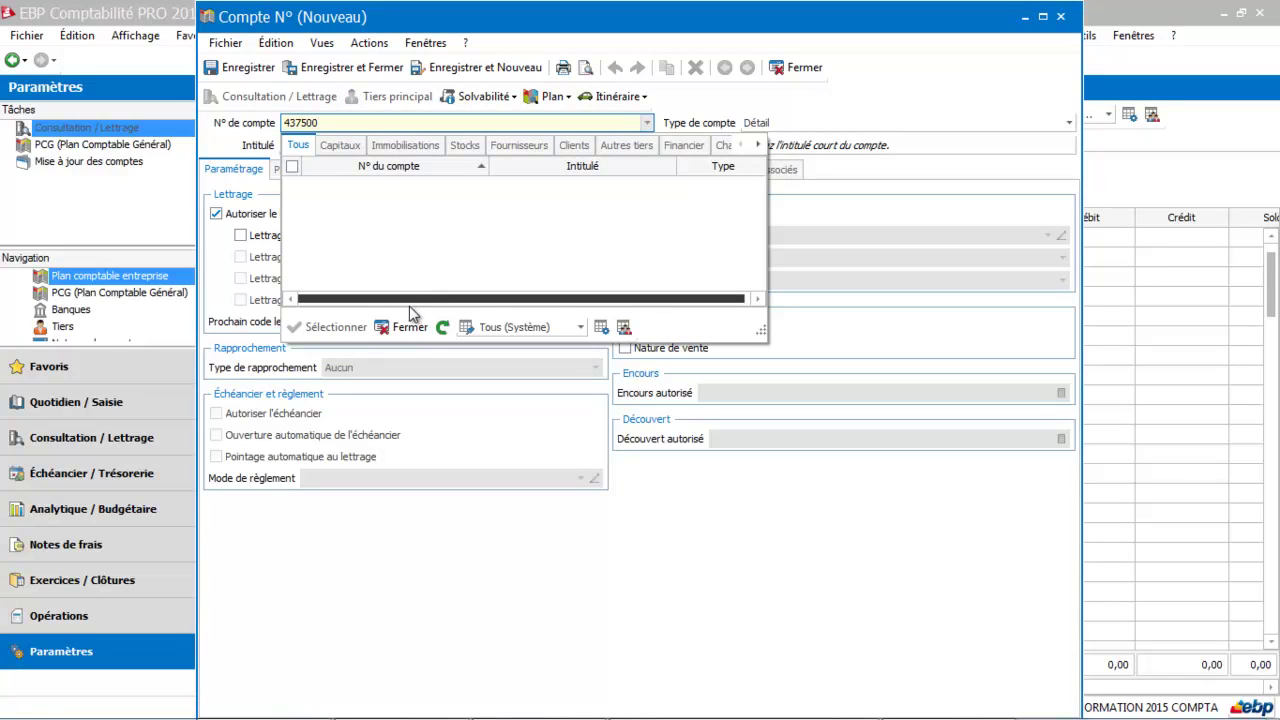
click(407, 338)
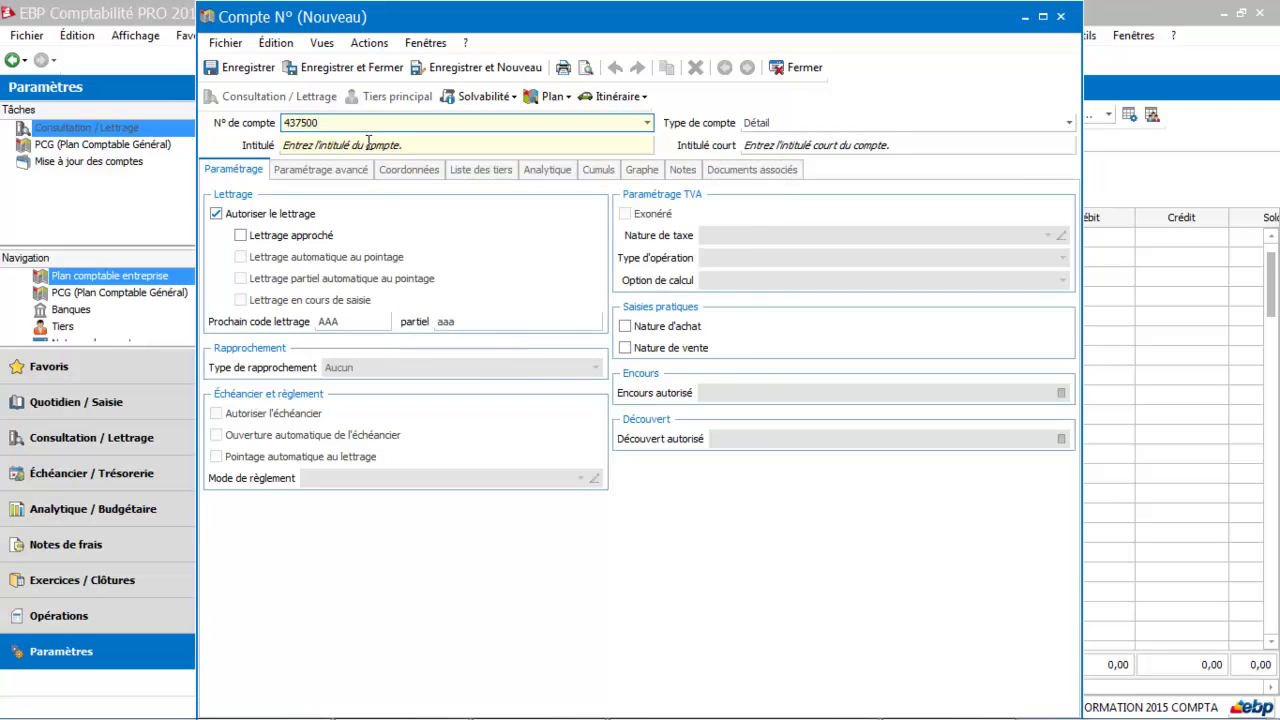
Step: Title account 4375 "Prévoyance", enable Lettrage approché and save it to the company chart
click(368, 144)
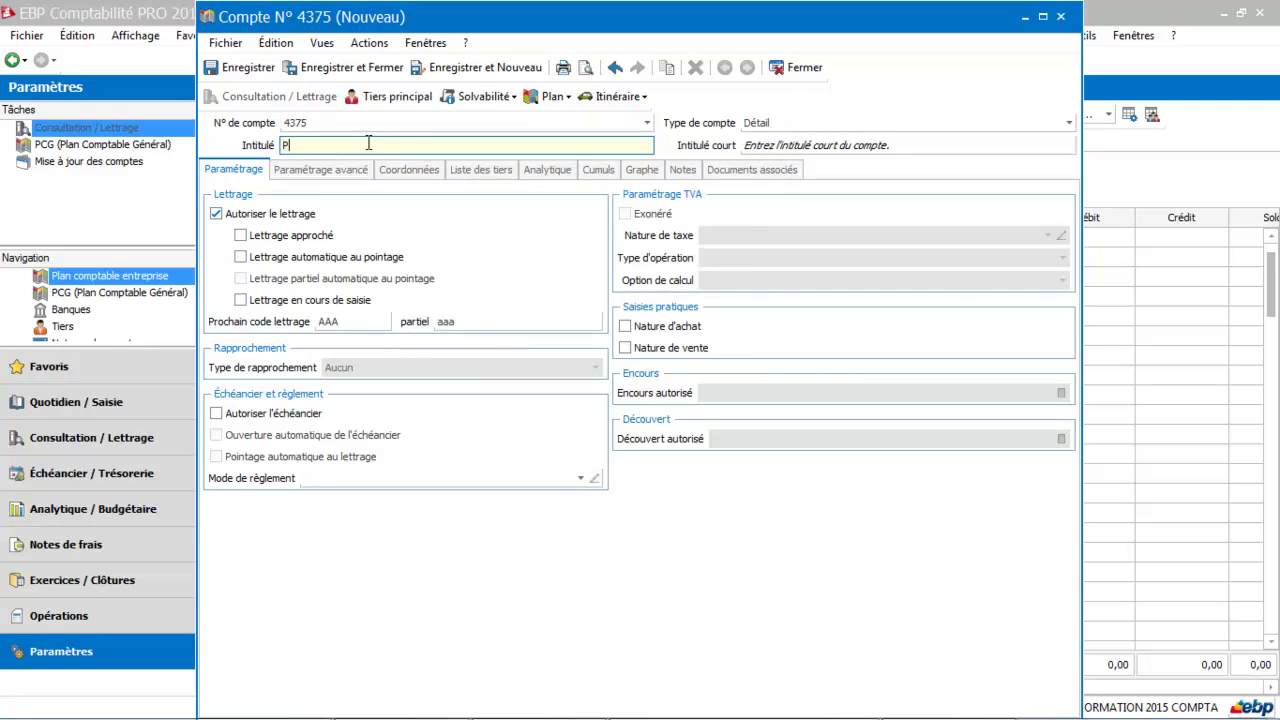
text(Prévoyance)
key(Tab)
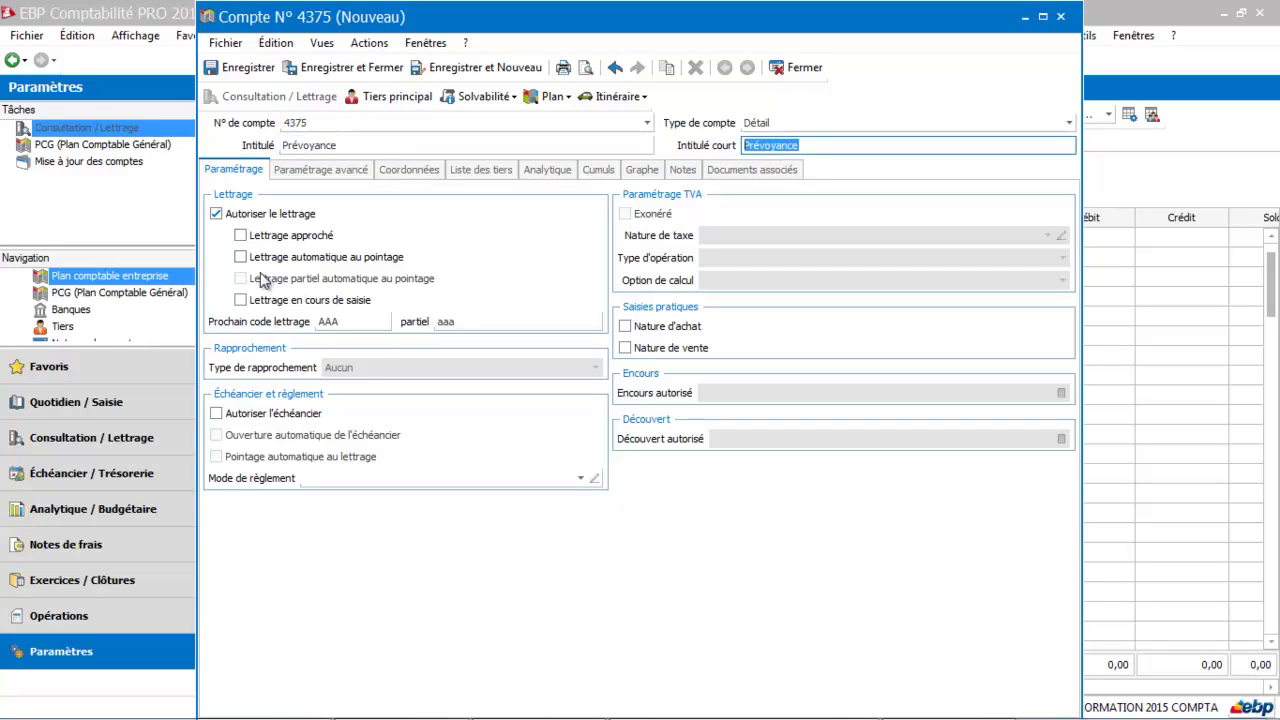
click(241, 236)
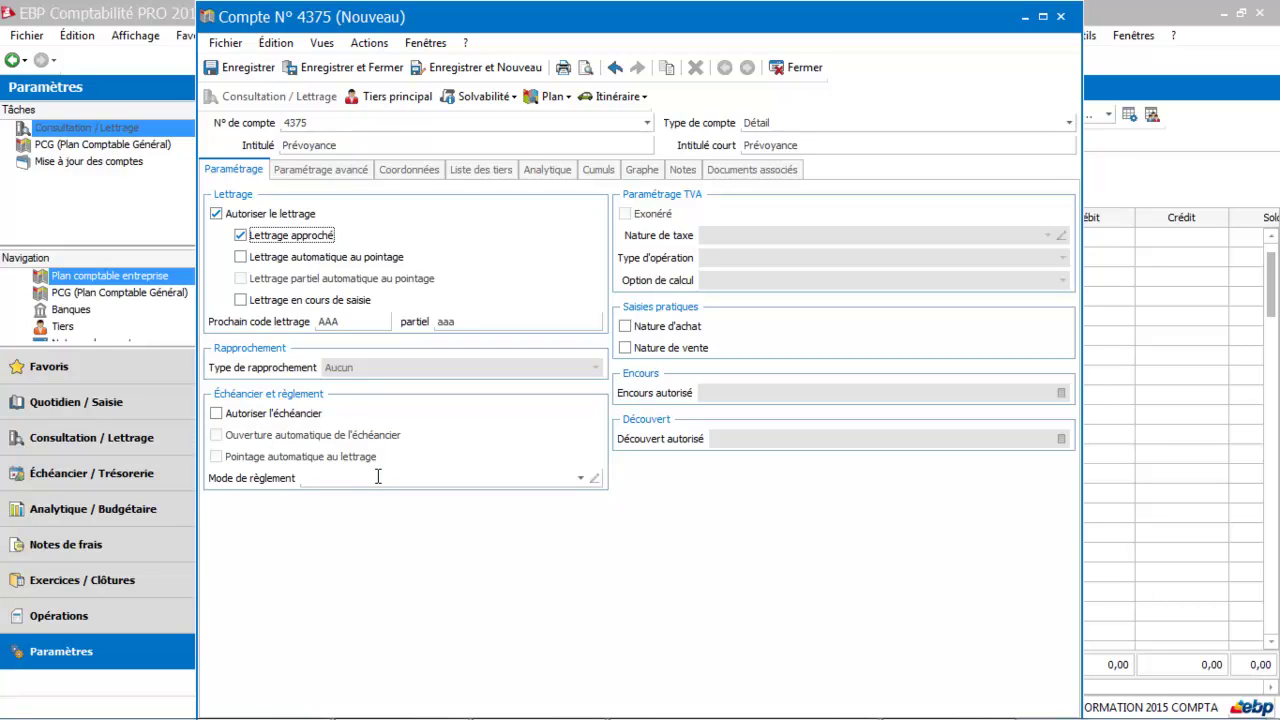
click(383, 67)
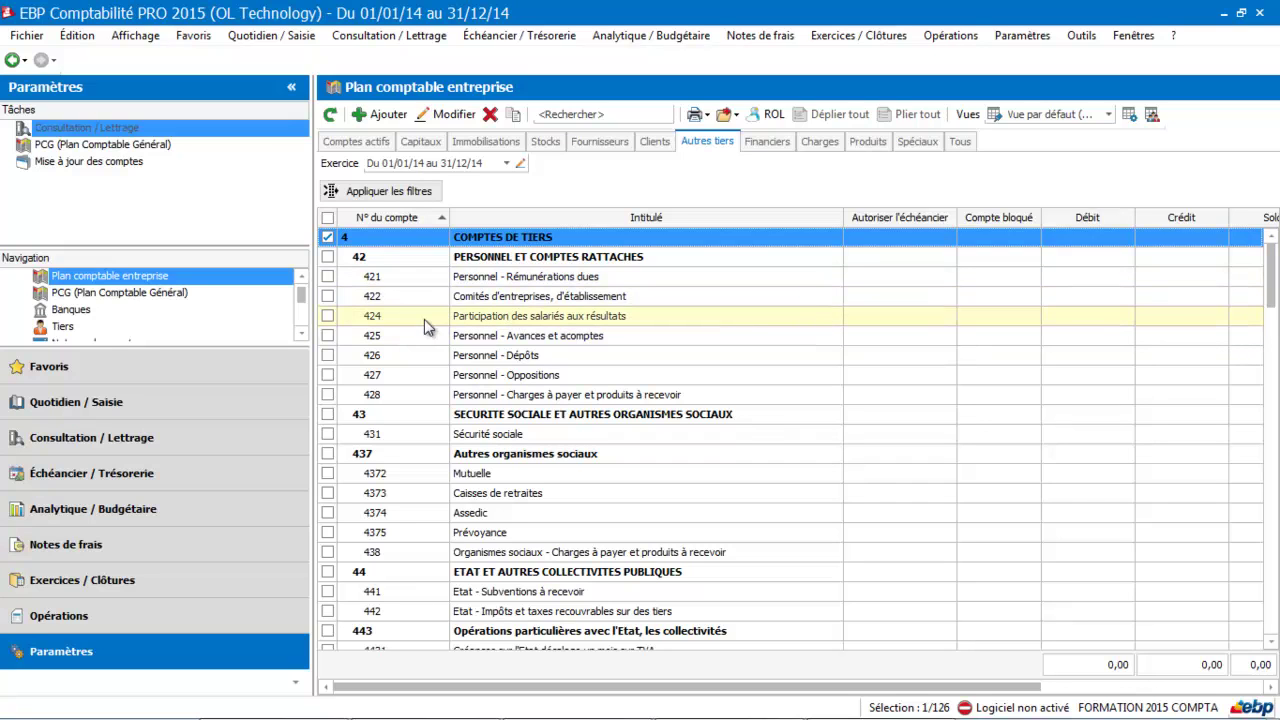
Step: Review the remaining Autres tiers accounts and start a new account in the Financiers category numbered 512400
drag(1259, 290, 1276, 478)
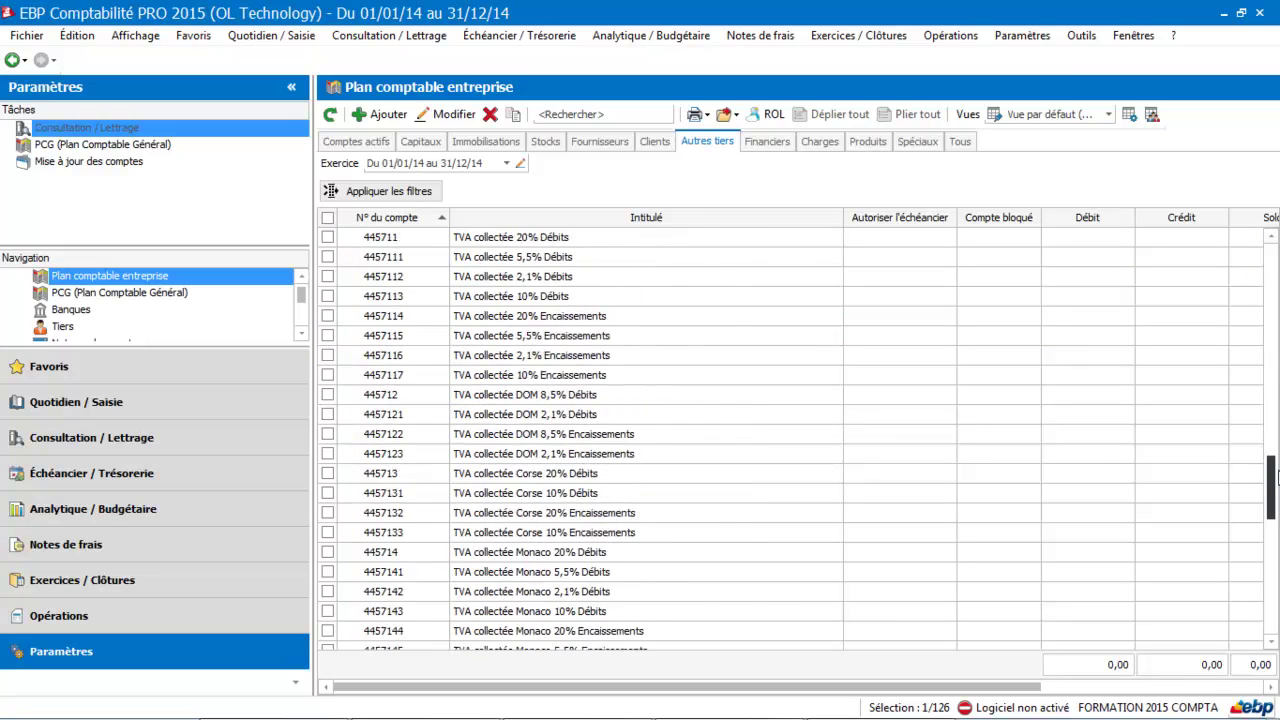
click(772, 143)
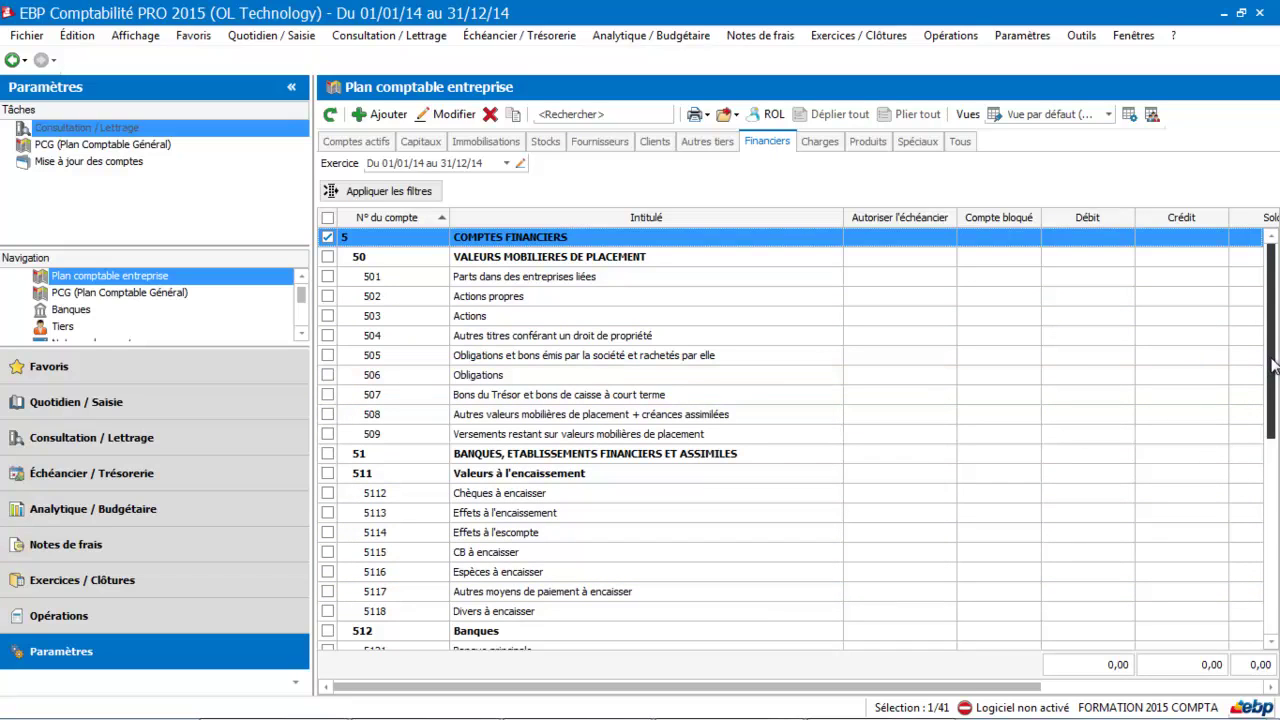
drag(1272, 366, 1272, 458)
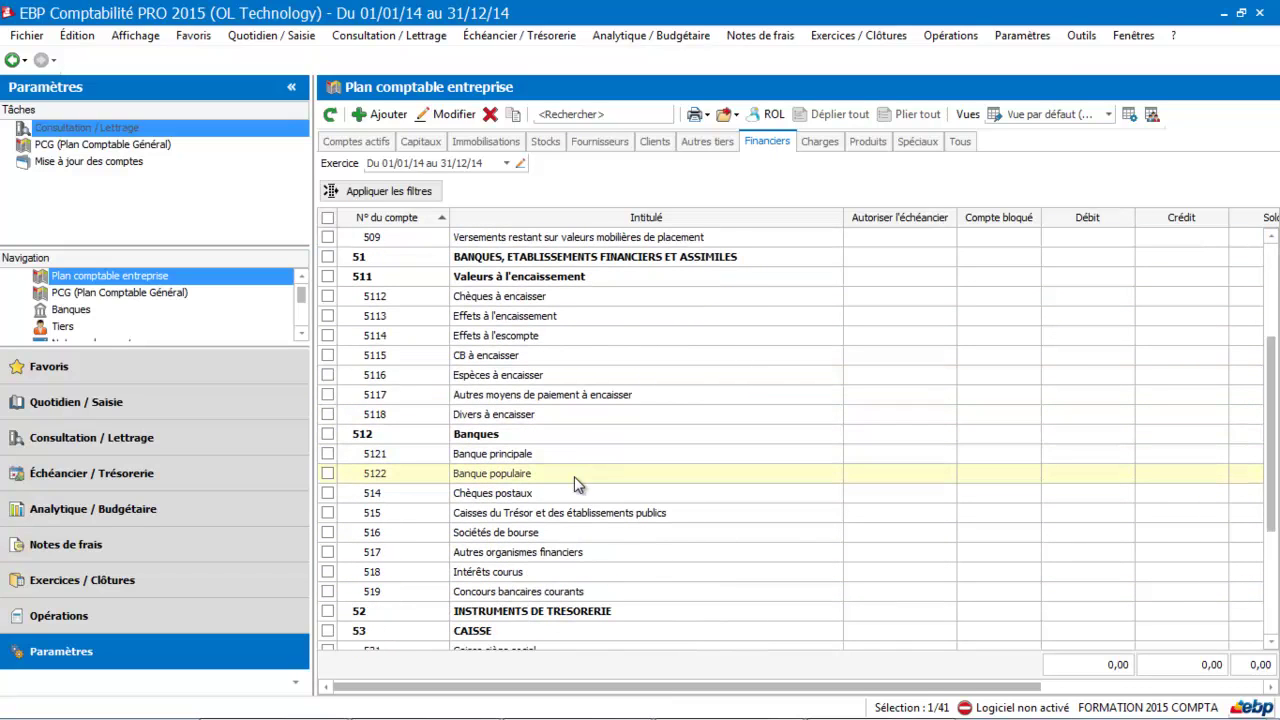
click(389, 115)
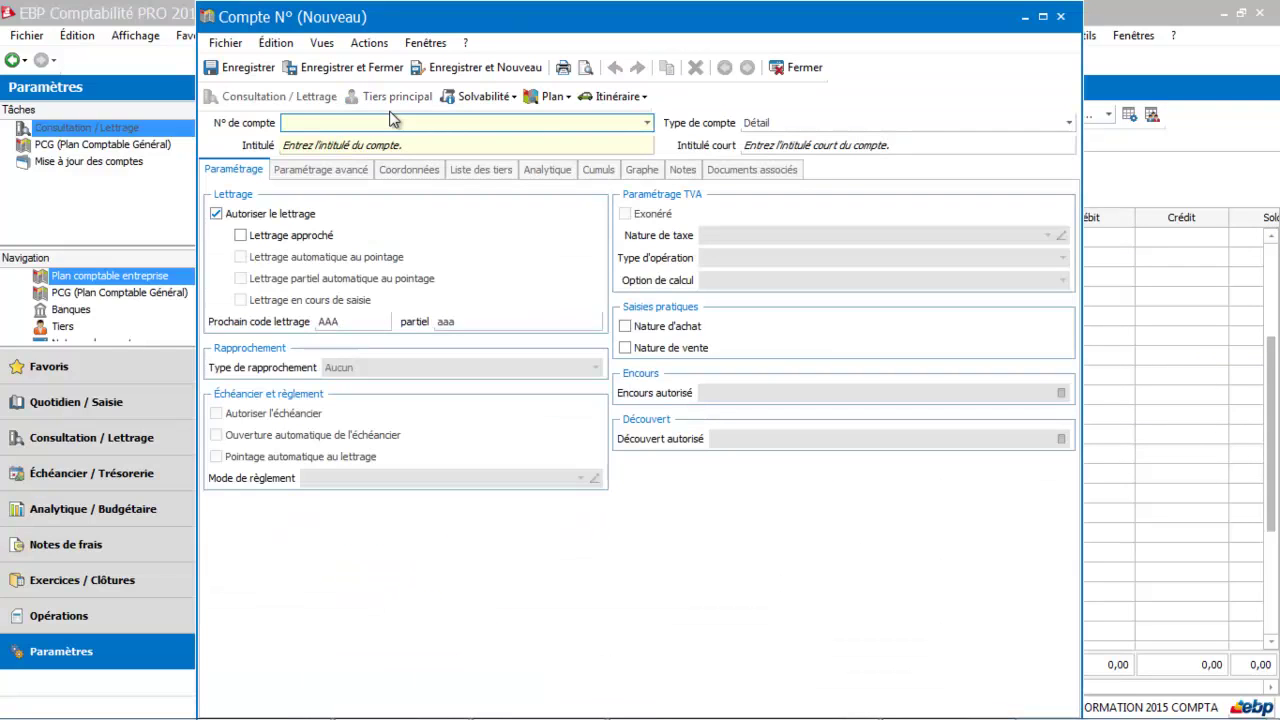
text(512400)
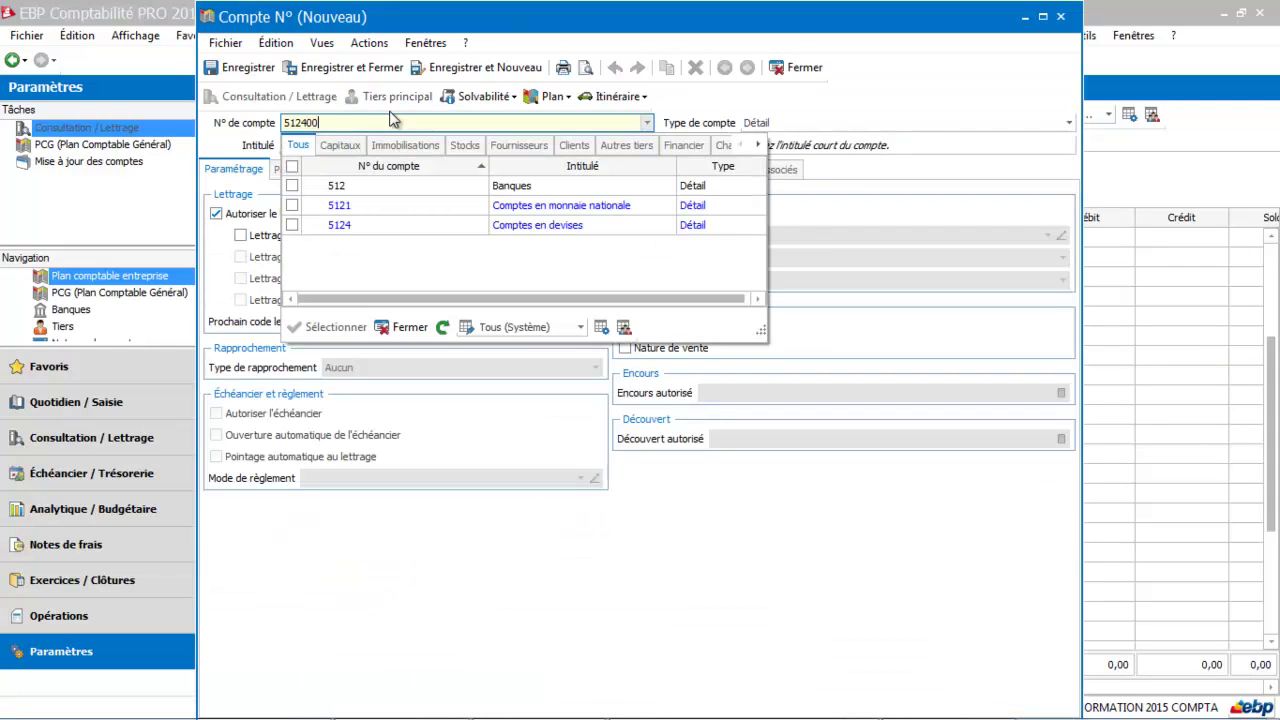
click(410, 327)
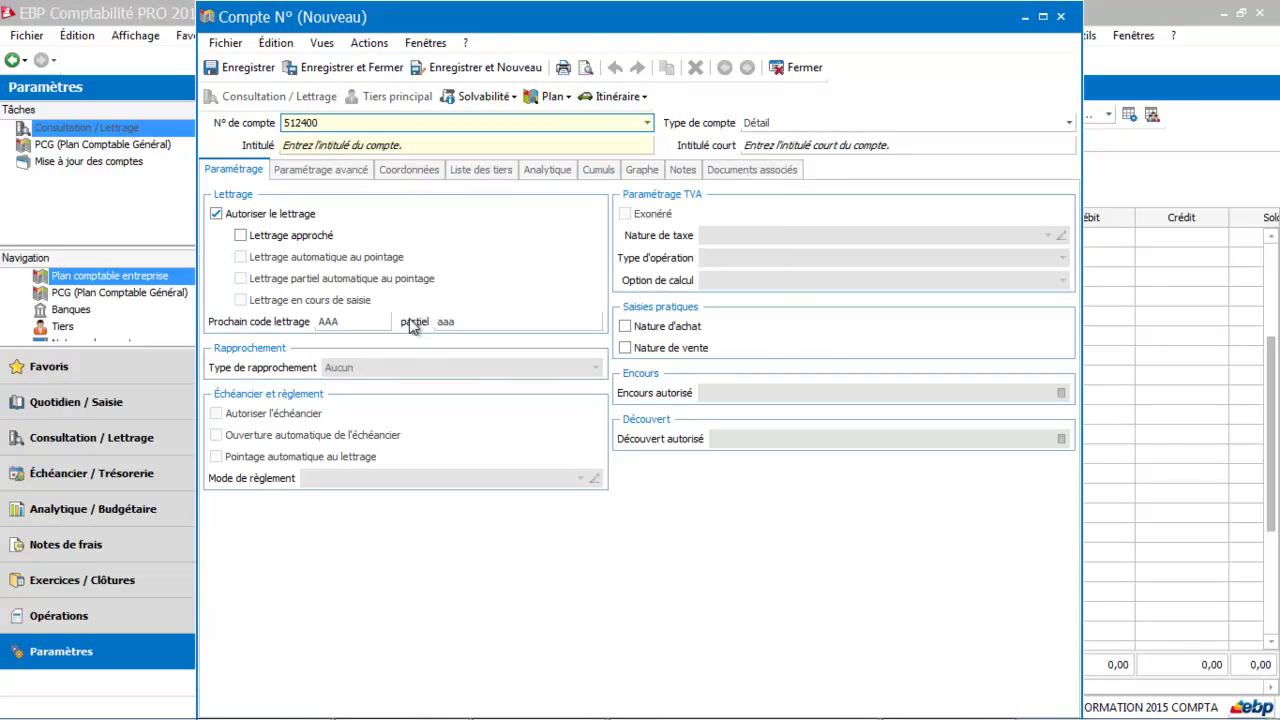
Step: Title bank account 5124 "Crédit Agricole" and save it to the company chart
click(408, 146)
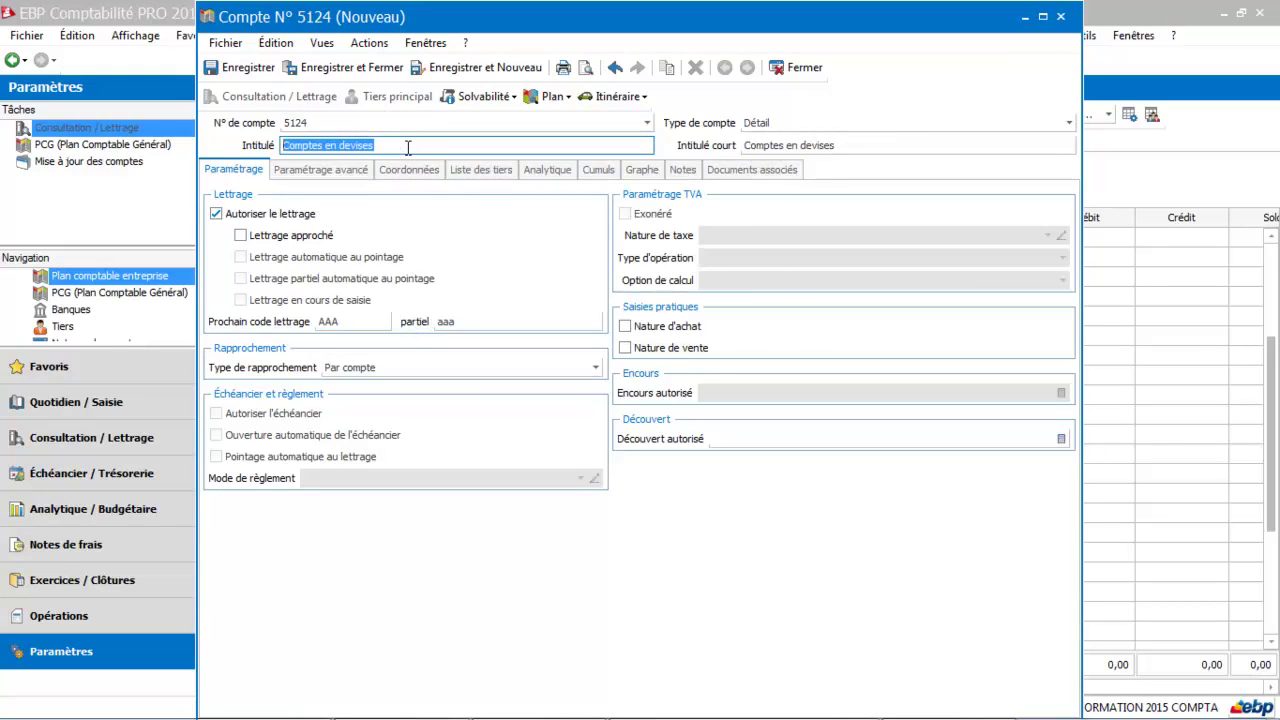
text(Crédit)
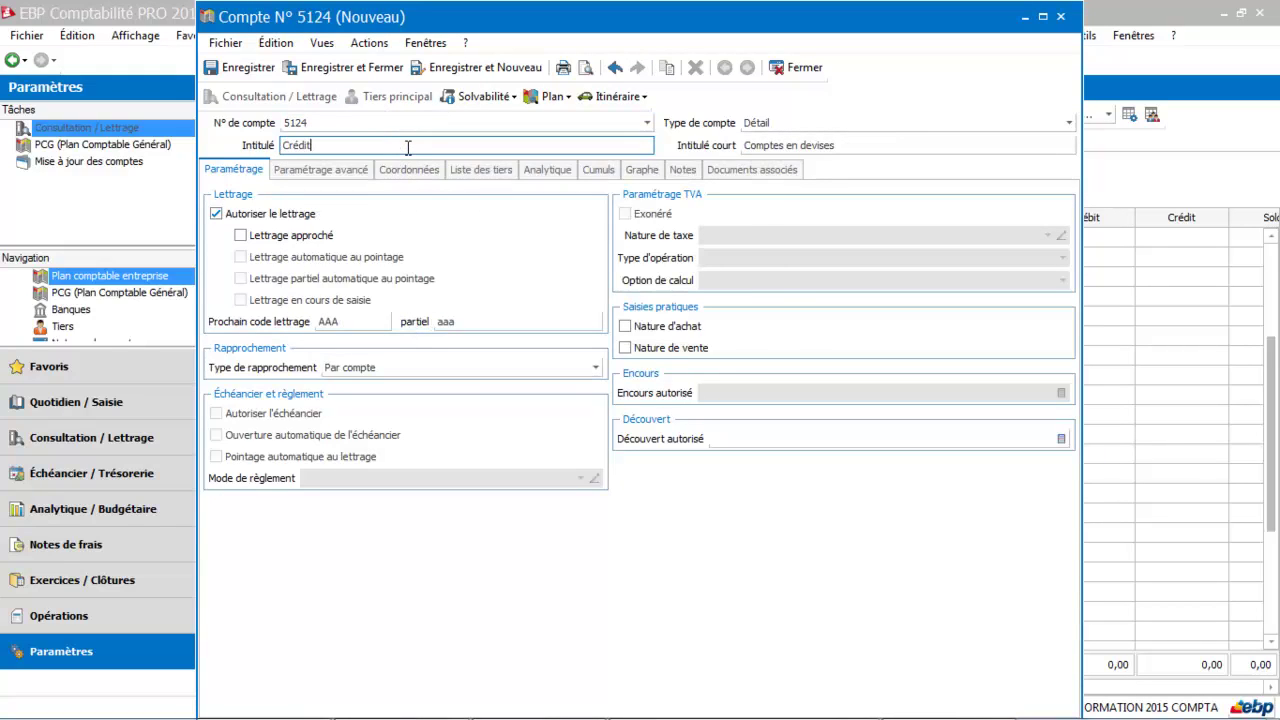
text( Agricole)
key(Tab)
click(345, 70)
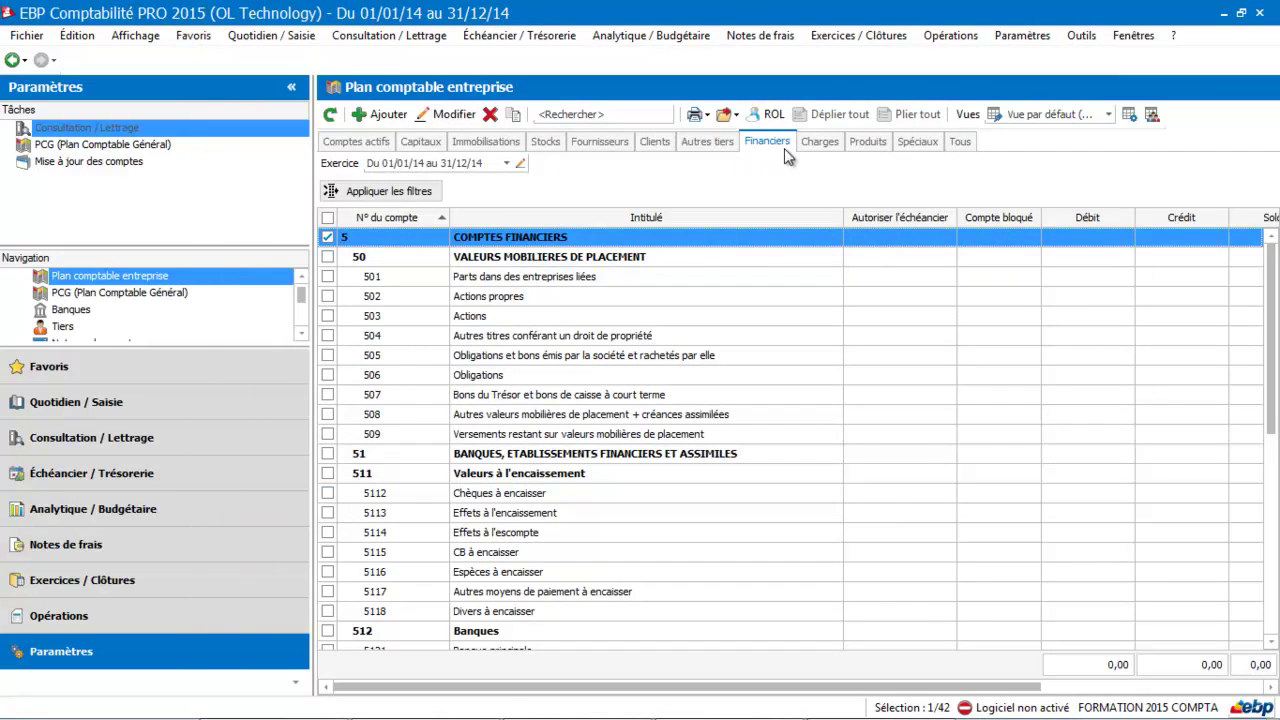
Step: Review the Charges accounts and start a new account there numbered 626400
click(820, 142)
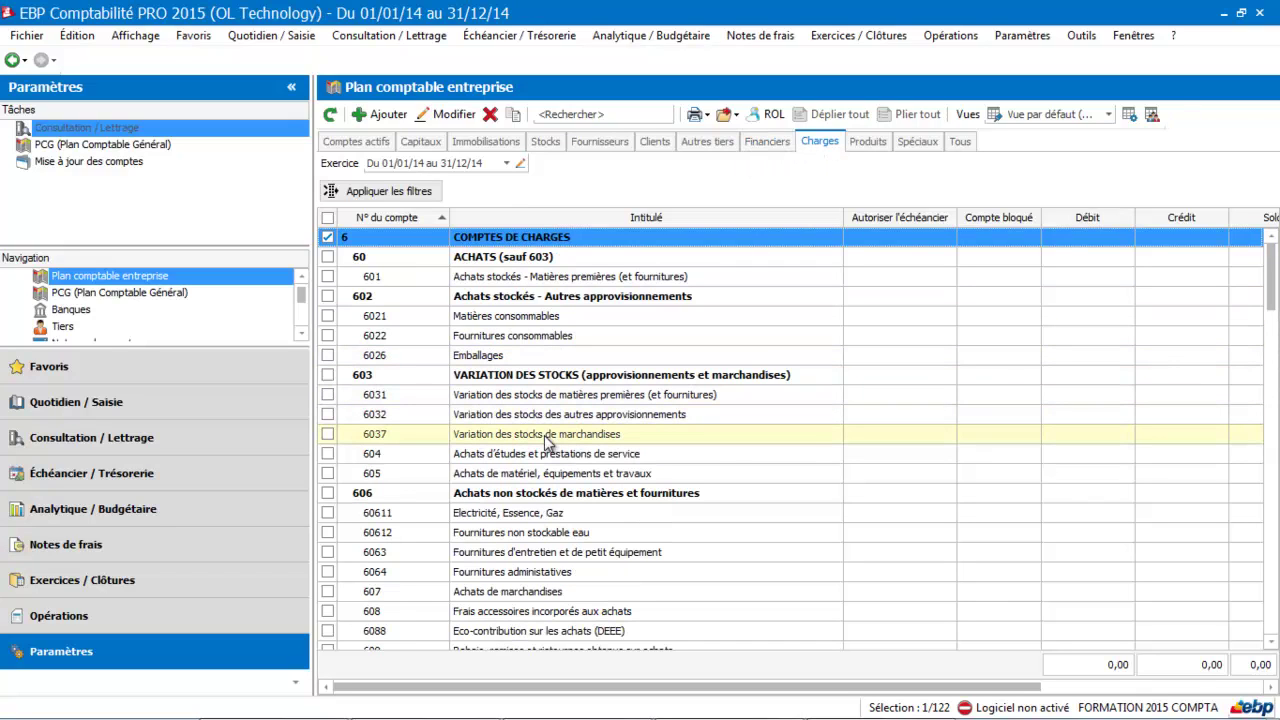
mouse_move(1273, 280)
mouse_down()
mouse_move(1273, 458)
mouse_move(1273, 262)
mouse_up()
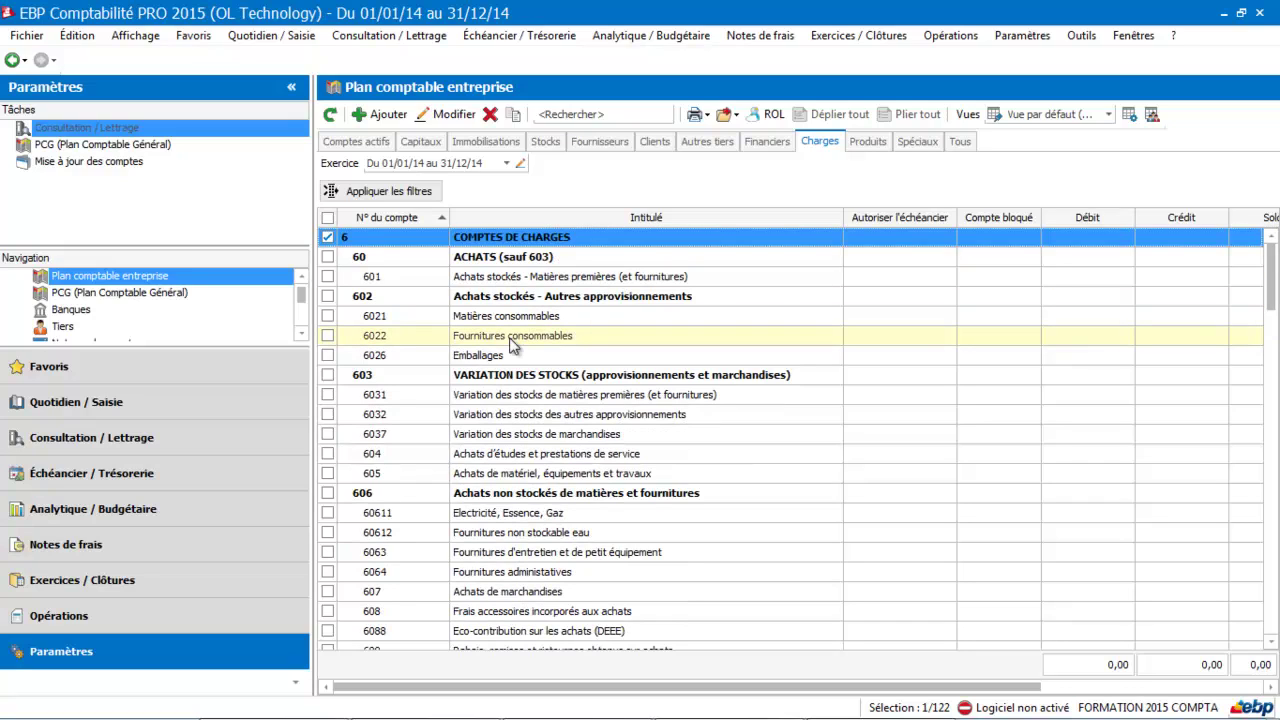
click(386, 115)
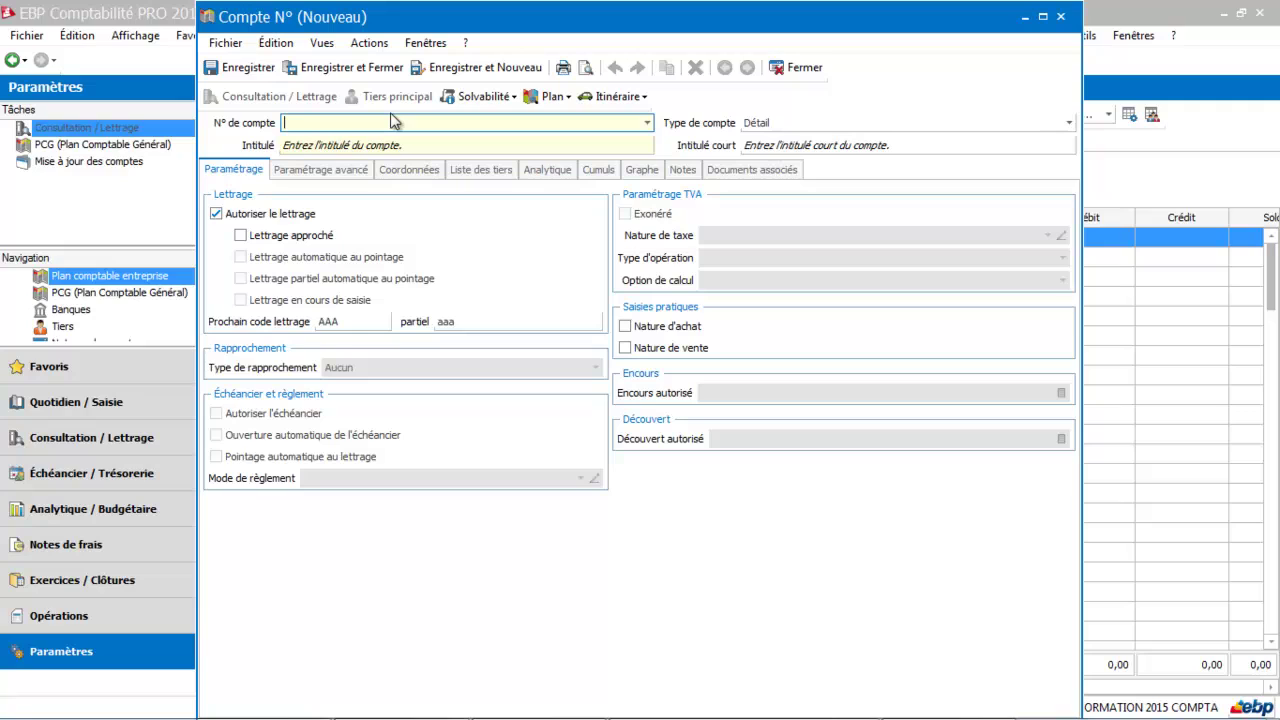
text(626400)
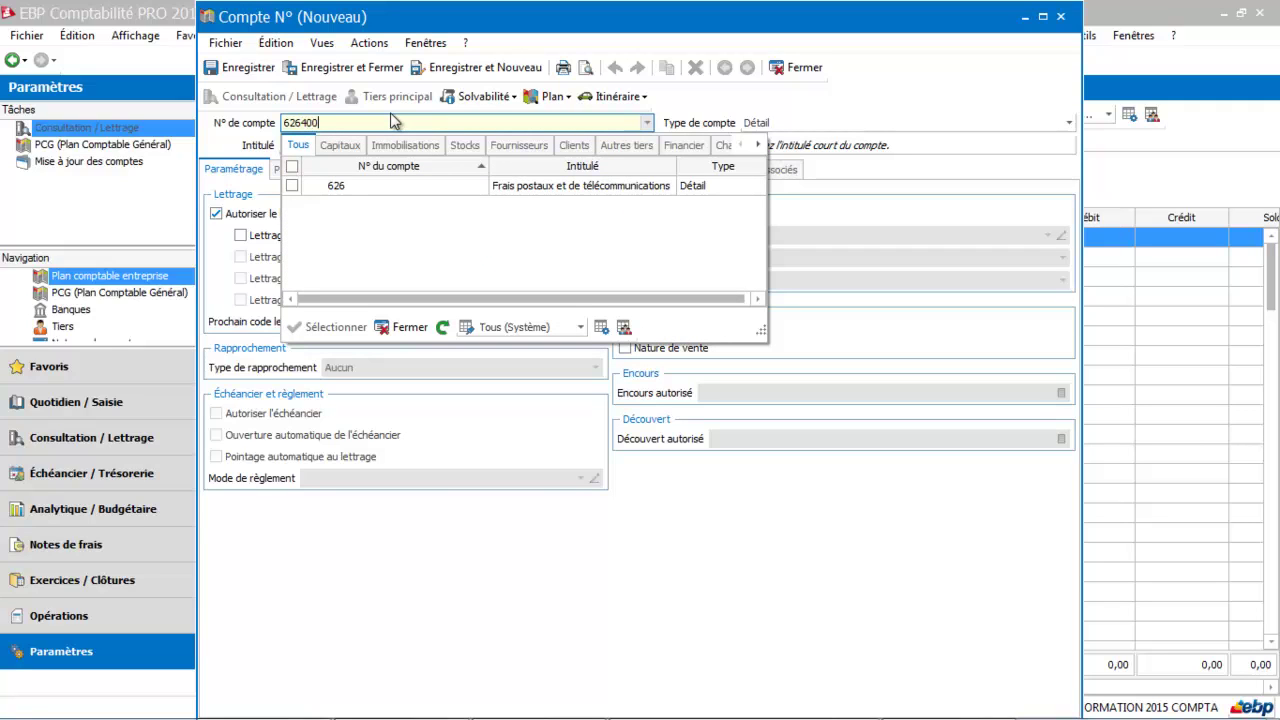
click(376, 329)
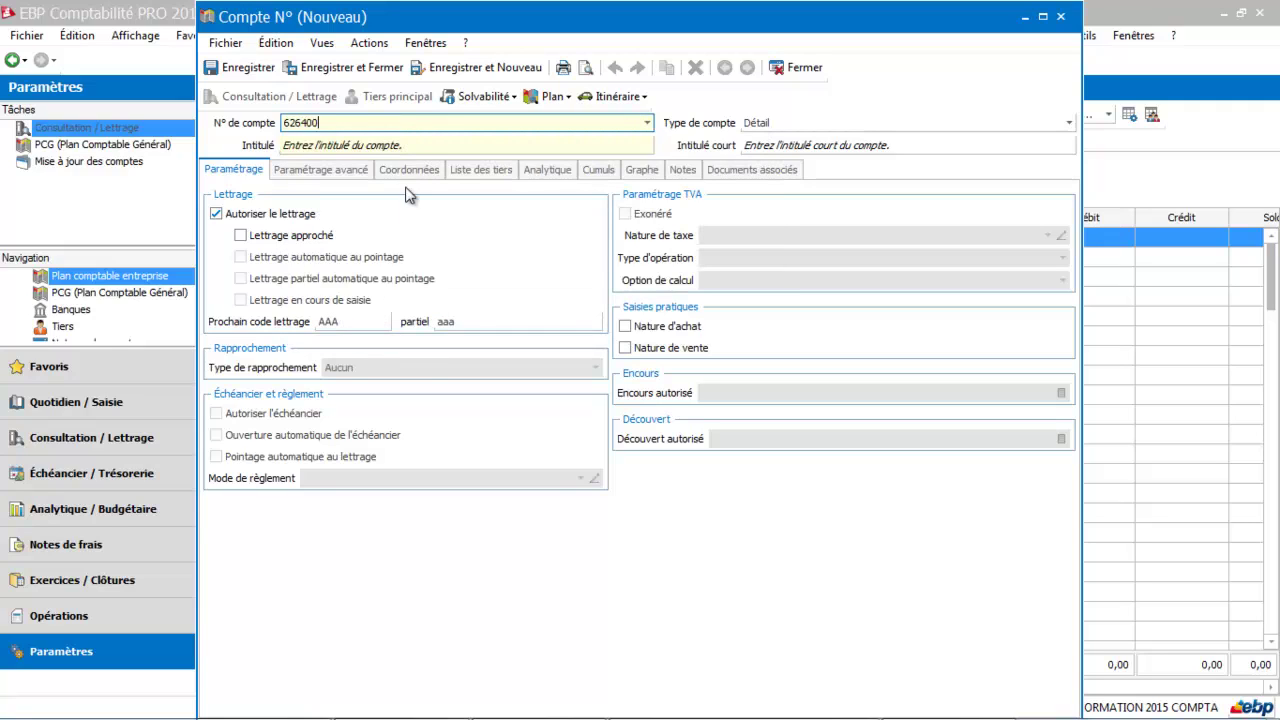
Step: Title account 6264 "Téléphone portable orange", check its analytical options and save it to the company chart
click(421, 141)
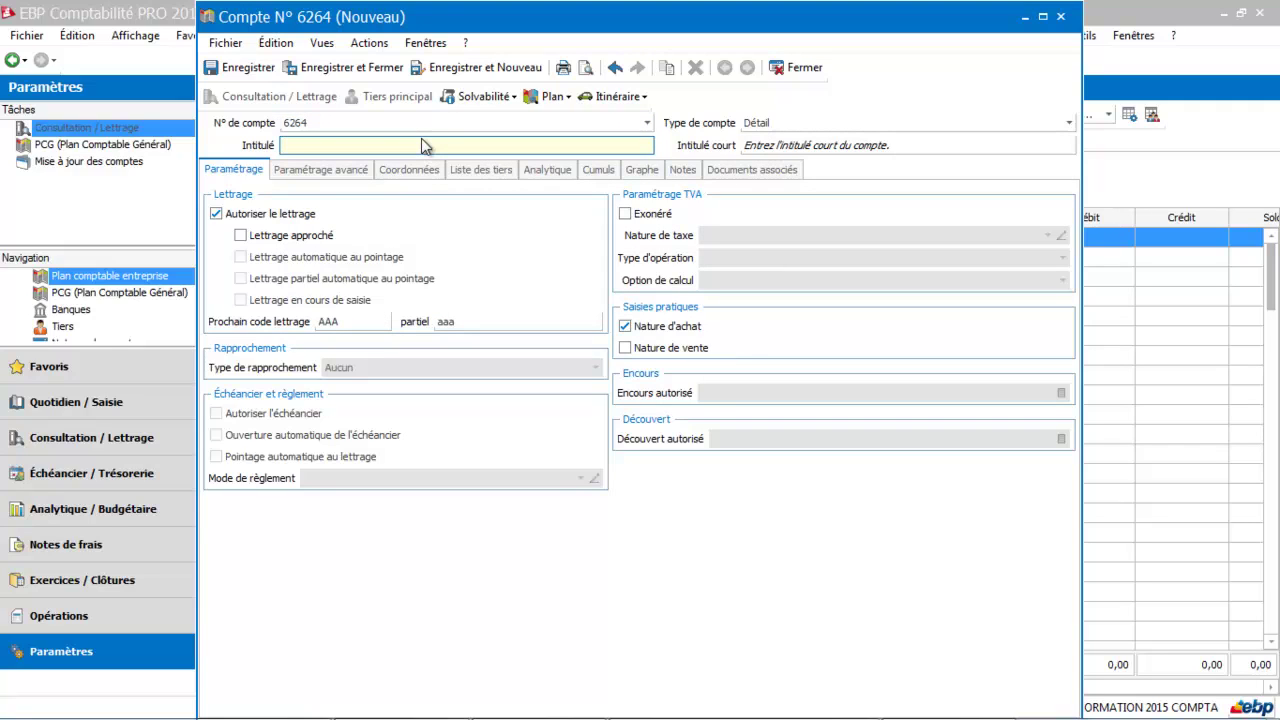
text(Téléphone portable orange)
key(Tab)
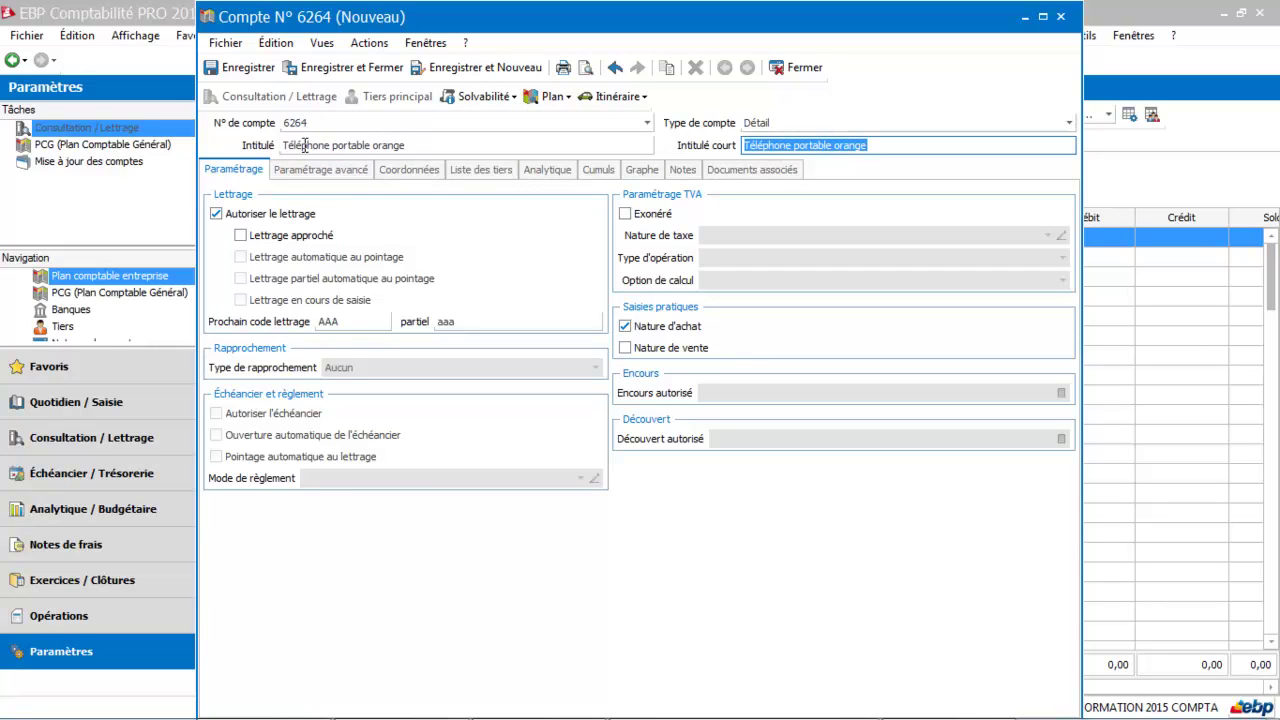
click(546, 169)
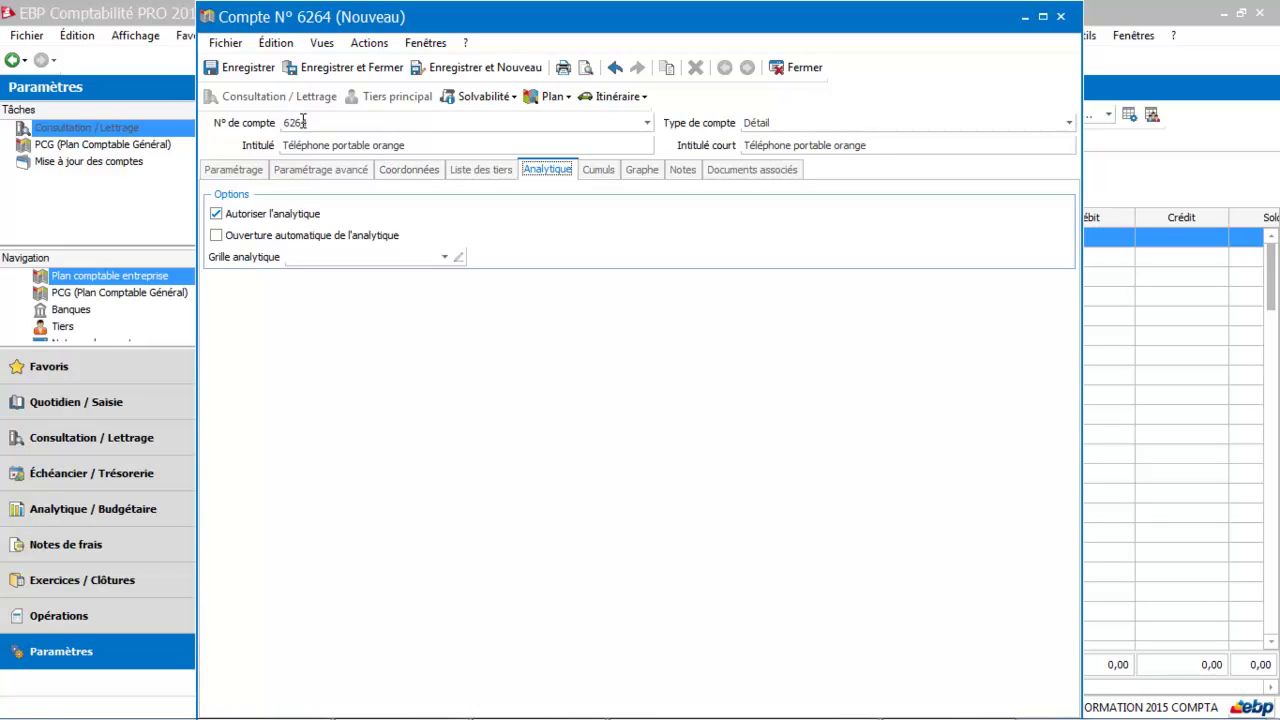
click(356, 72)
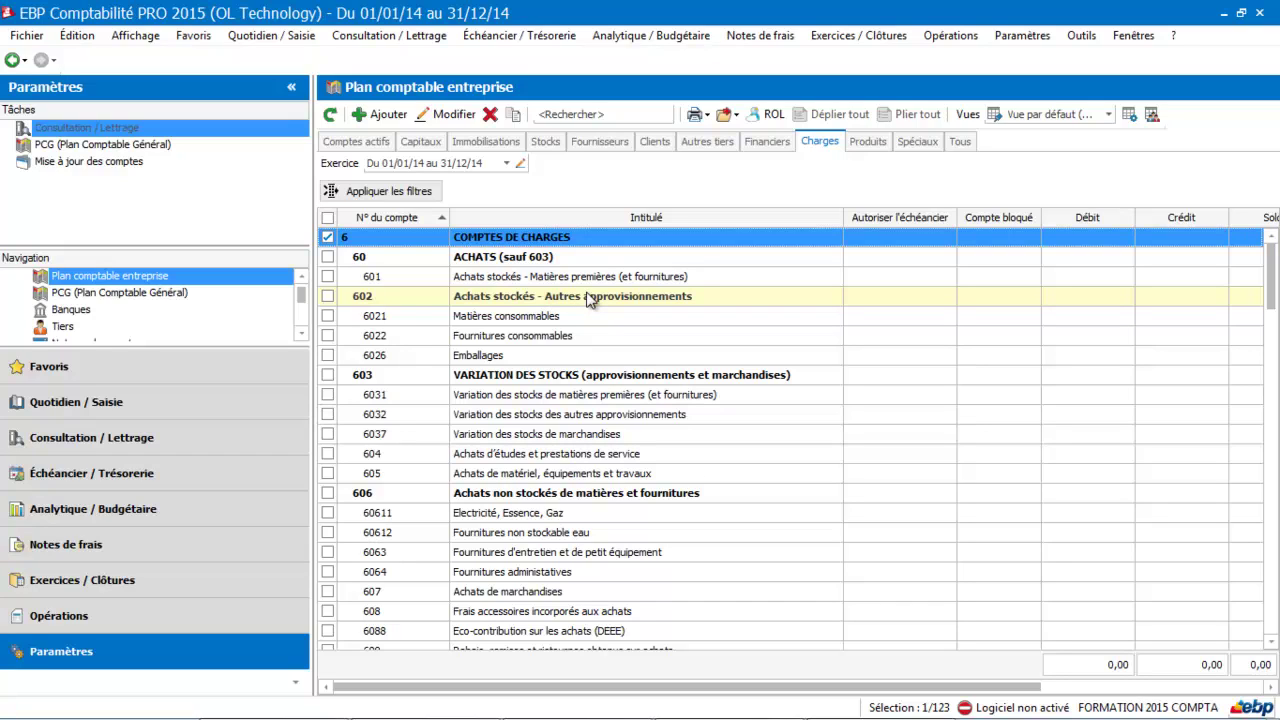
Step: Add account 706200 titled "Formation EBP" to the Produits category and save it to the company chart
click(867, 143)
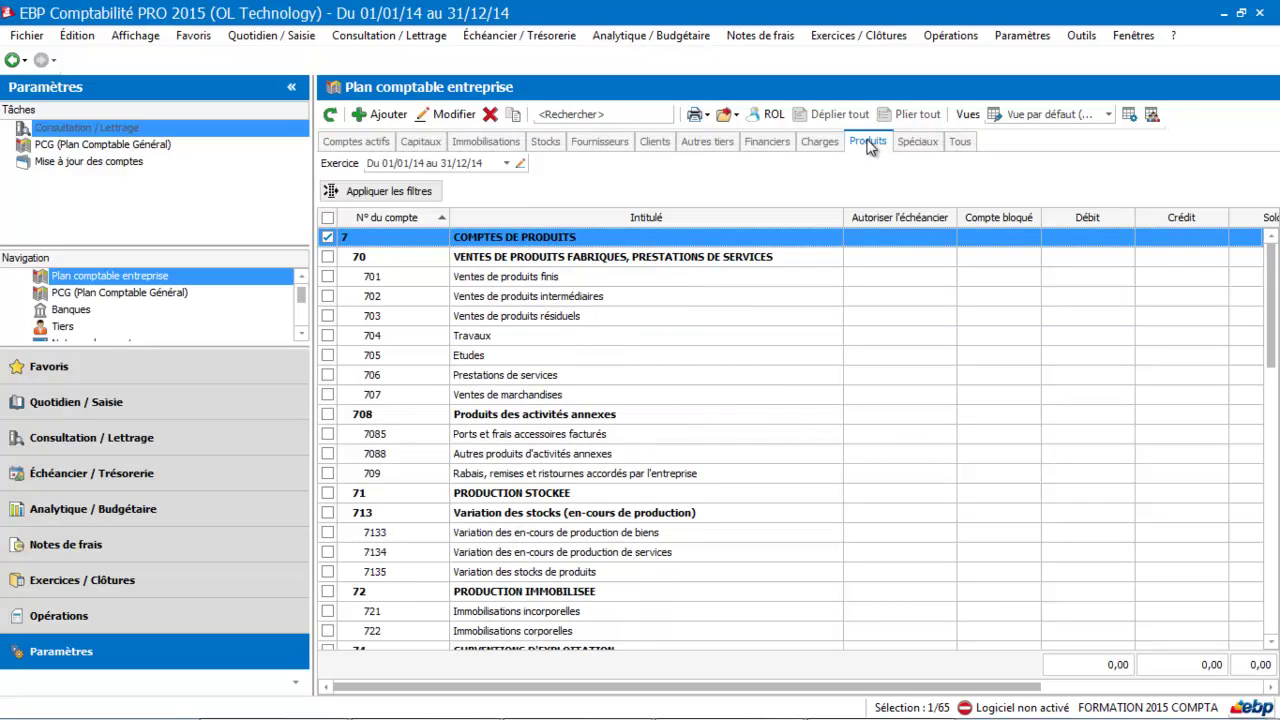
click(388, 115)
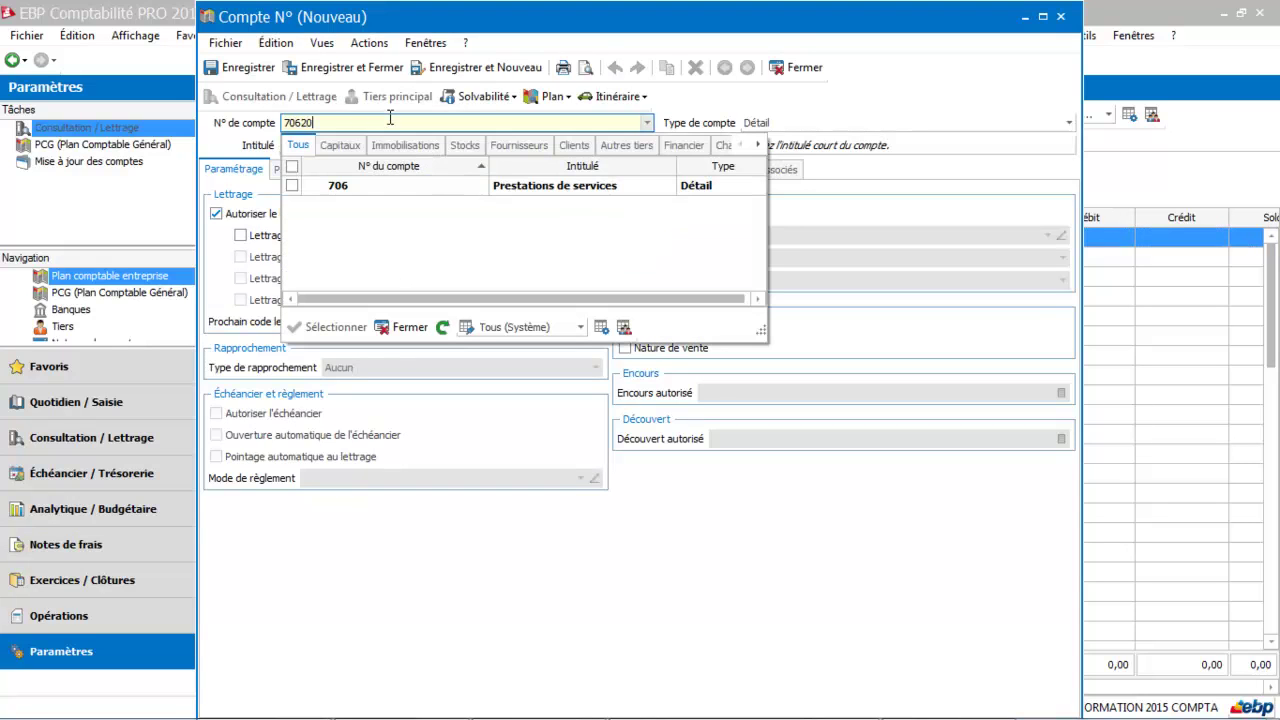
click(405, 327)
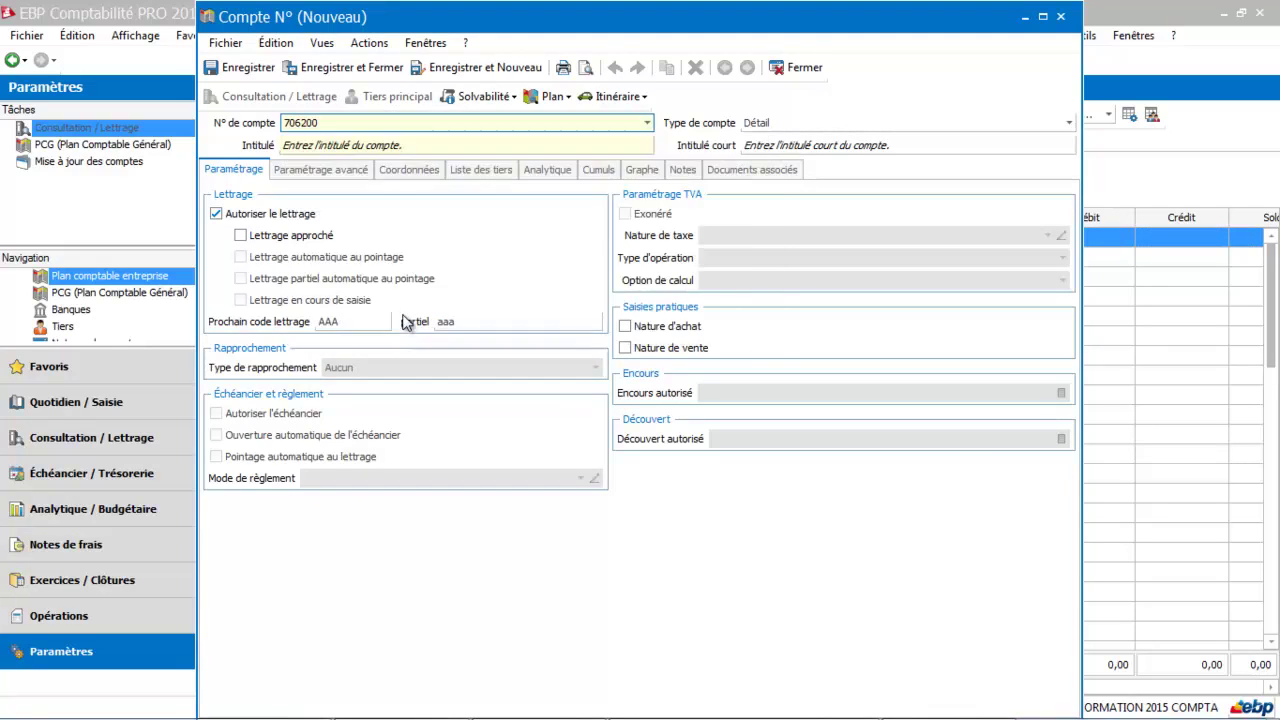
click(395, 147)
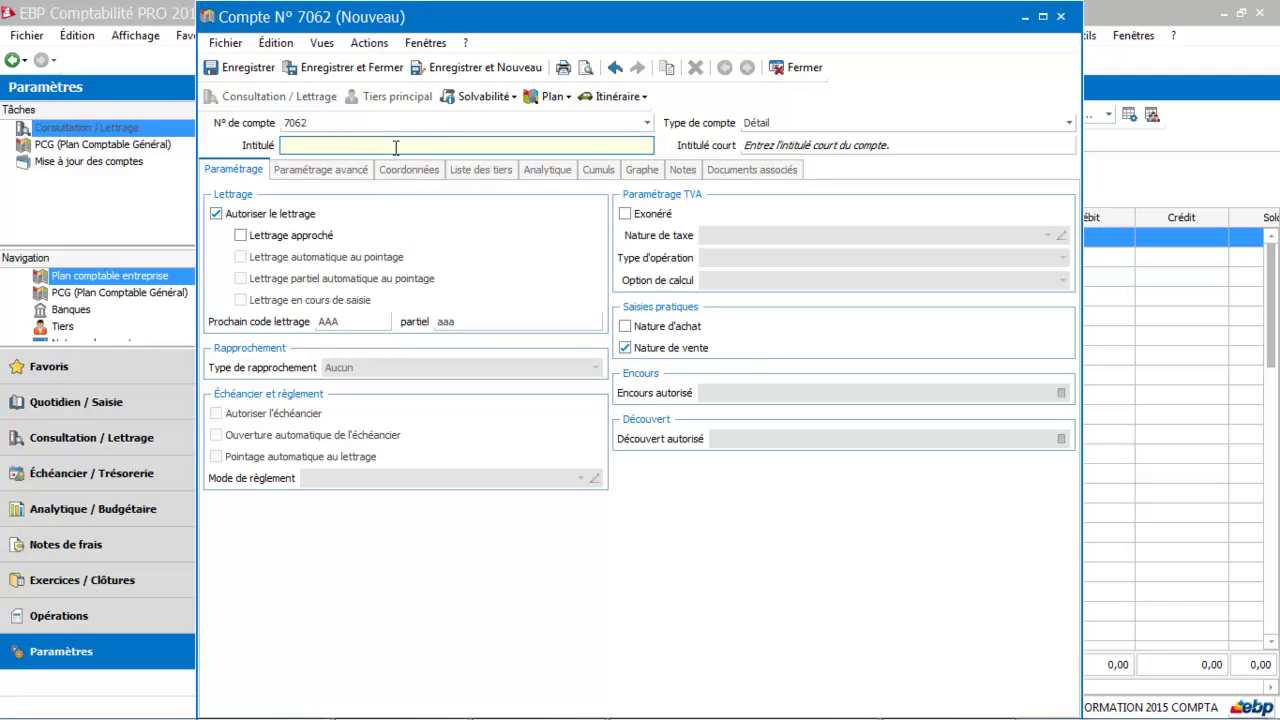
text(Formation EBP)
key(Tab)
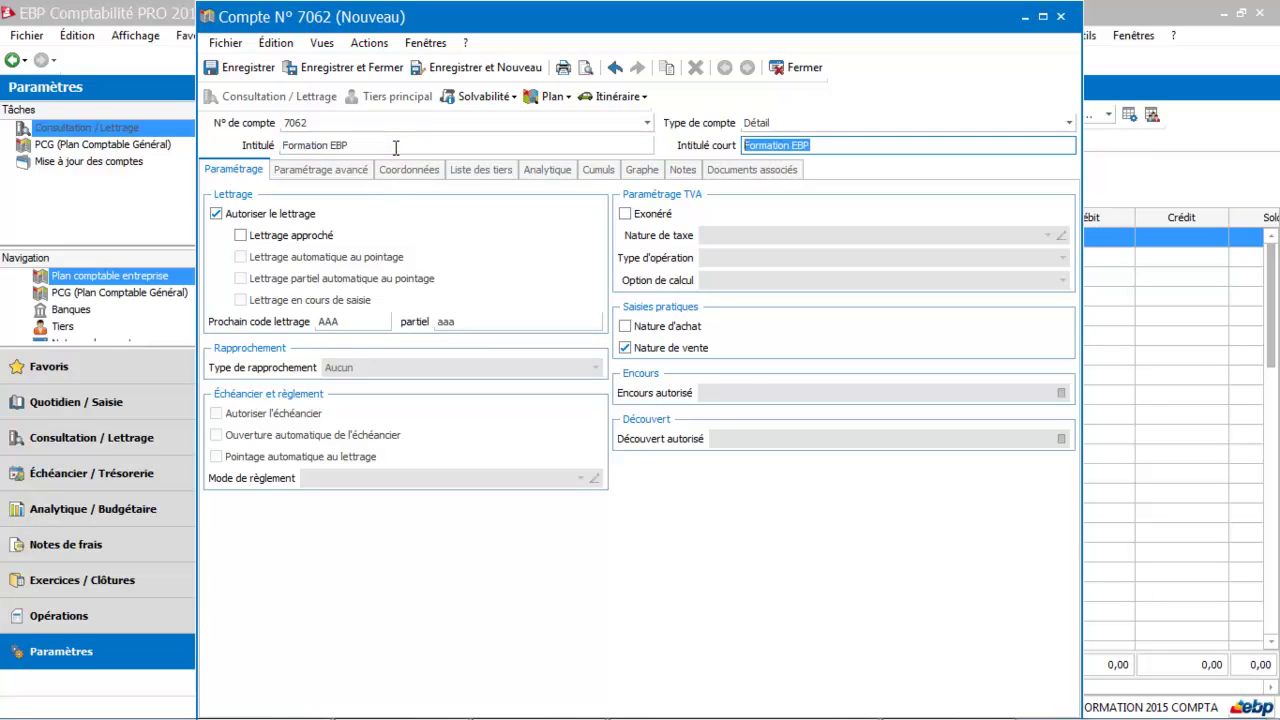
click(376, 72)
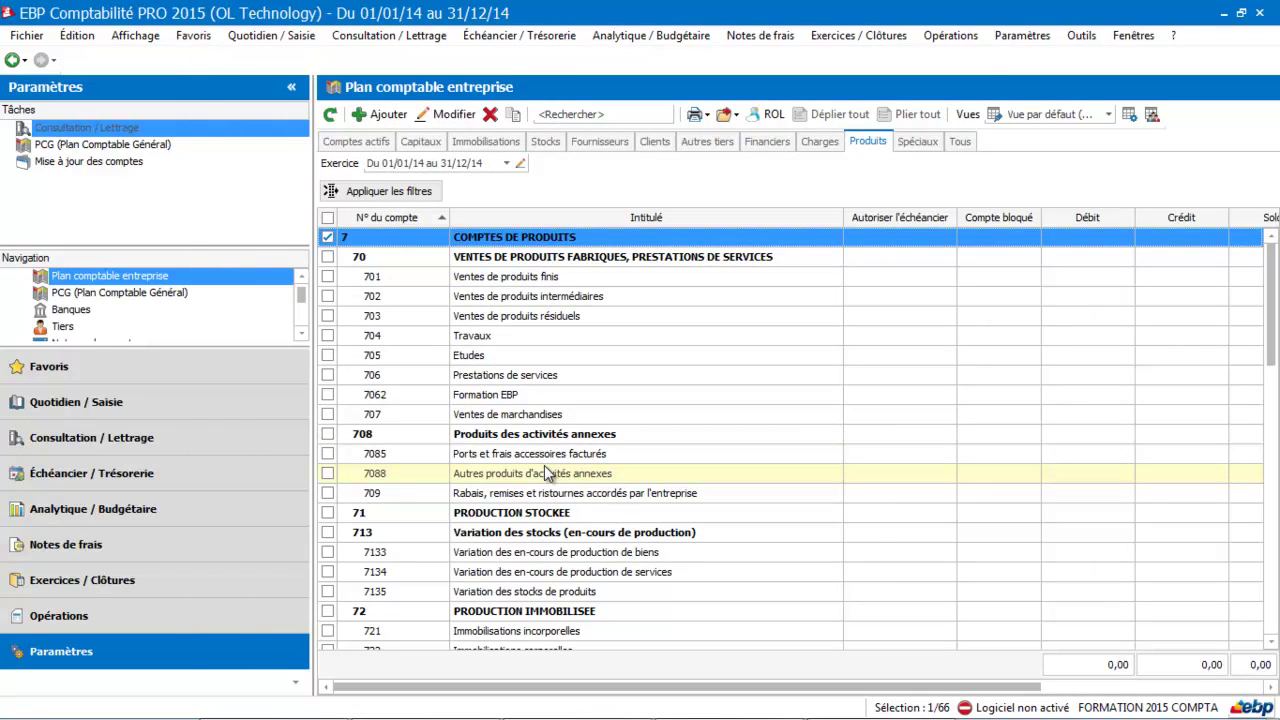